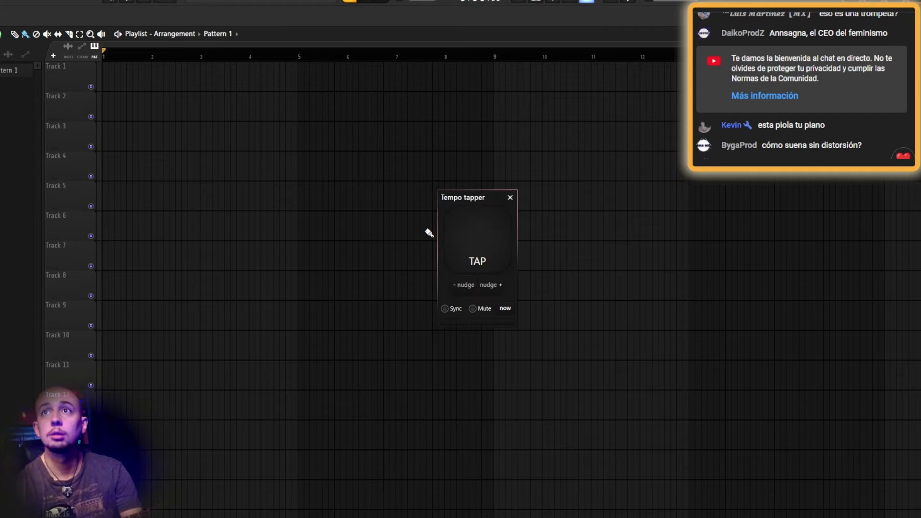
Tap the beat in the Tempo tapper to find the project tempo
key(space)
key(space)
key(space)
key(space)
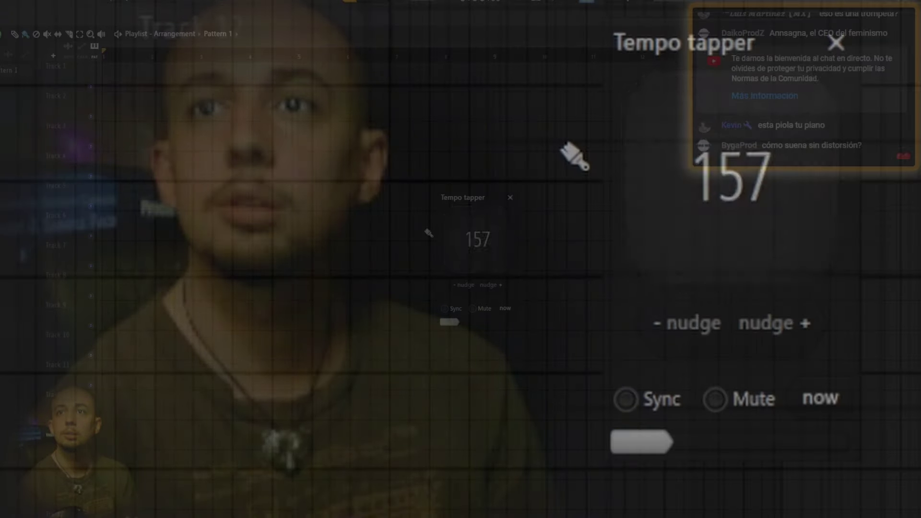
key(space)
key(space)
key(space)
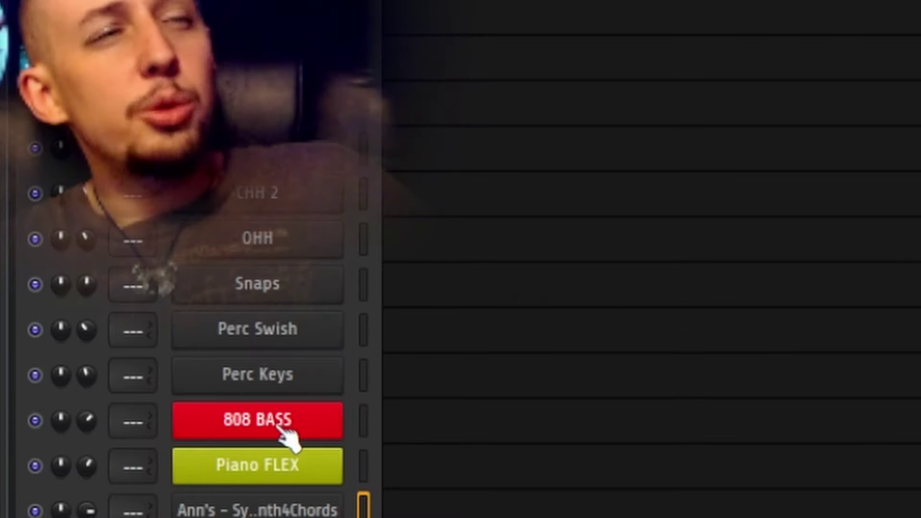
Delete the Piano FLEX channel from the channel rack
click(198, 407)
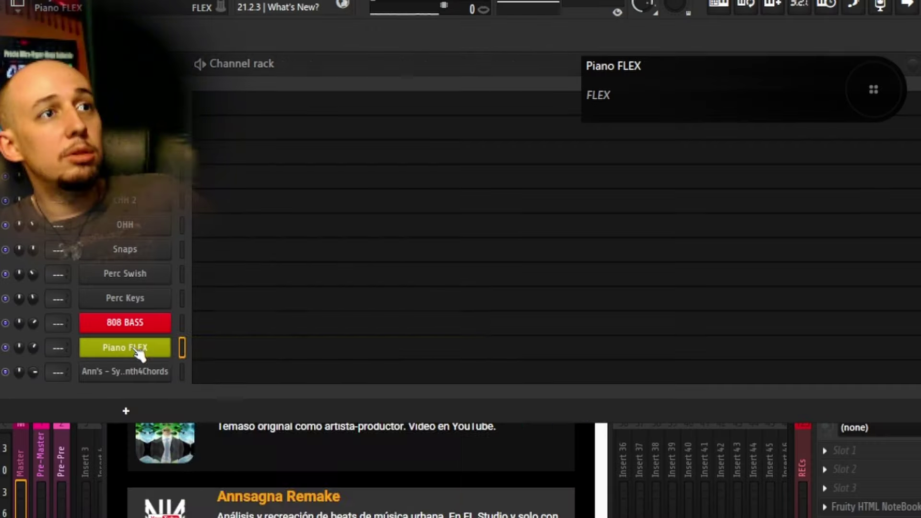
key(alt+Delete)
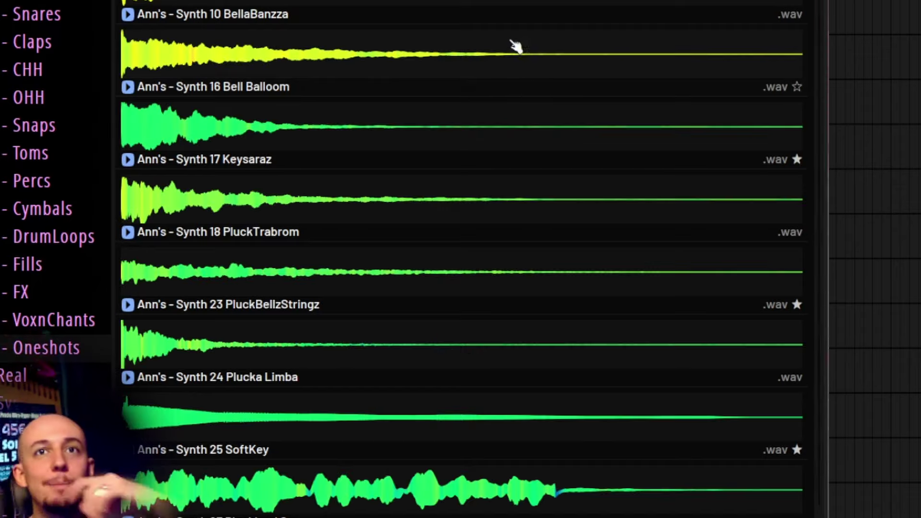
Audition the synth one-shots and load the Ann's - Synth 19 Synth4Chords sample into the channel rack
click(514, 45)
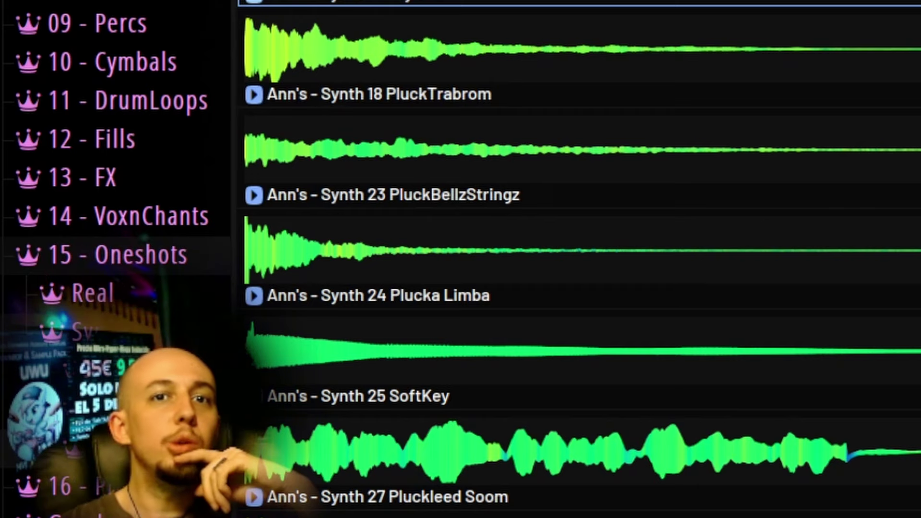
scroll(420, 190, down, 5)
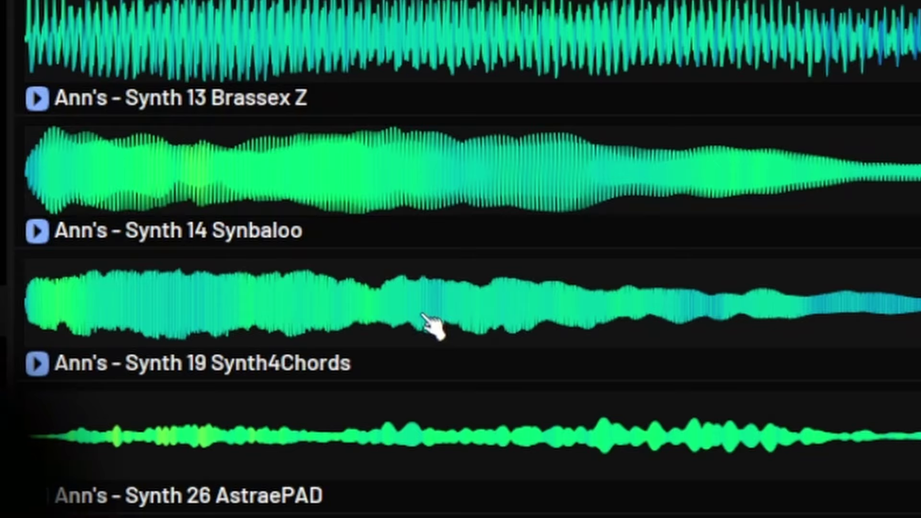
click(424, 318)
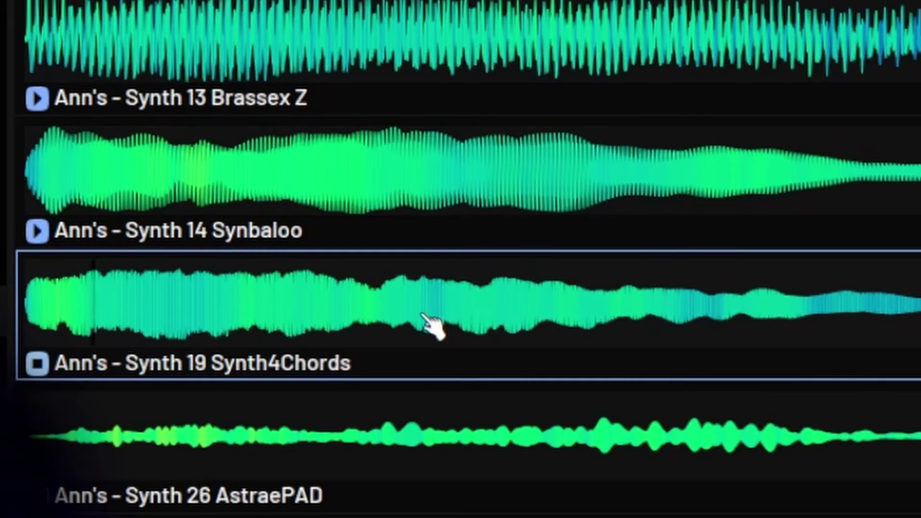
drag(453, 335, 91, 333)
Lower the decay in the Synth4Chords volume envelope and set its time-stretching mode to Stretch with the time reset
click(64, 180)
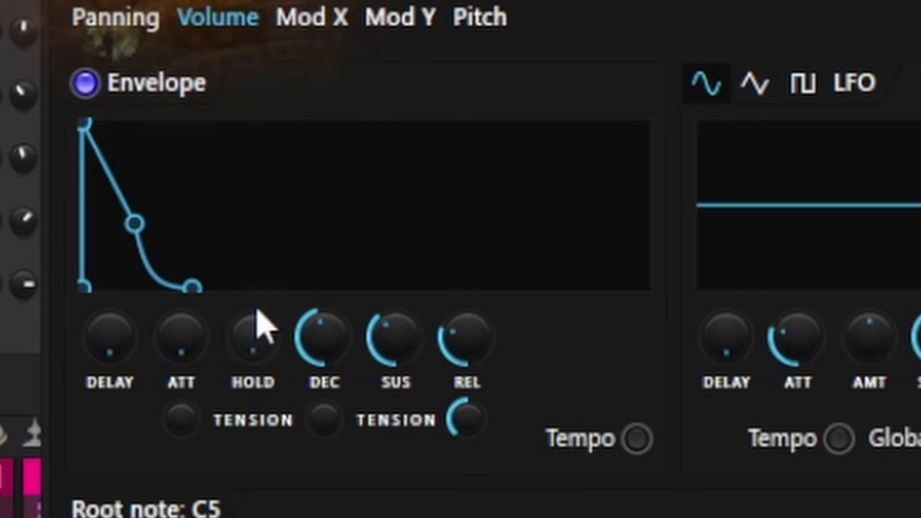
drag(321, 335, 320, 374)
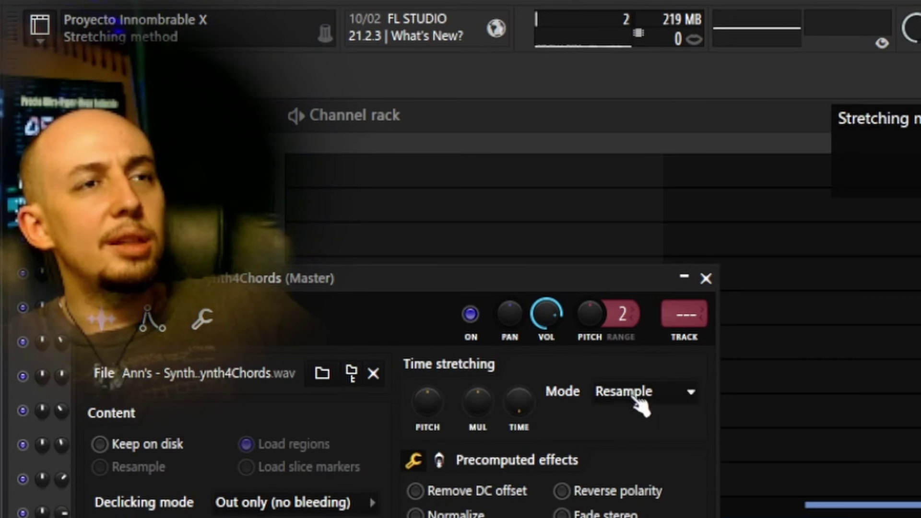
click(640, 393)
click(655, 453)
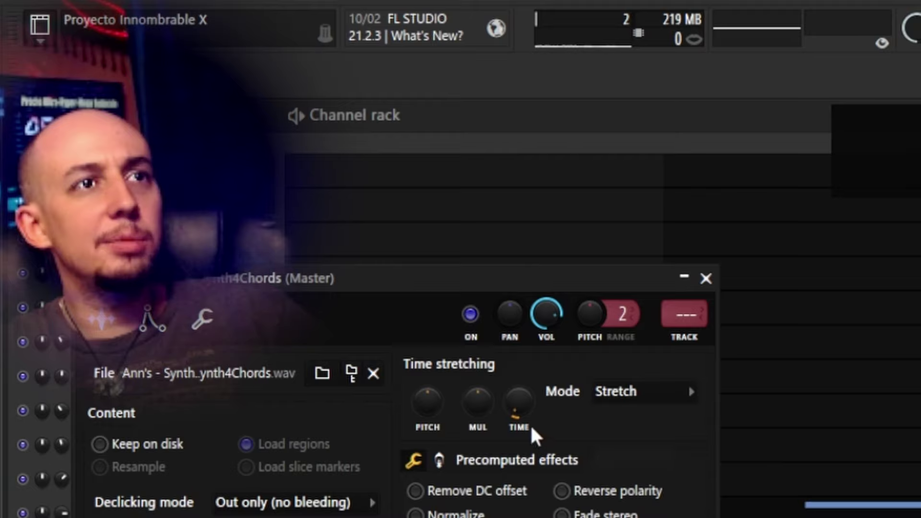
right_click(524, 406)
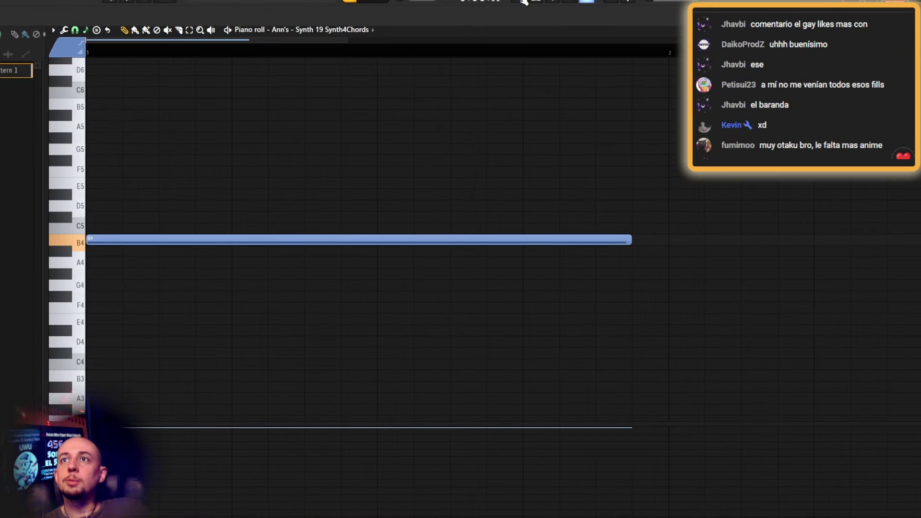
Shorten the opening B4 note to about bar 2.5, then add short descending D5, C#5, B4 and A4 notes and an F#4 from bar 3
scroll(434, 227, down, 2)
key(space)
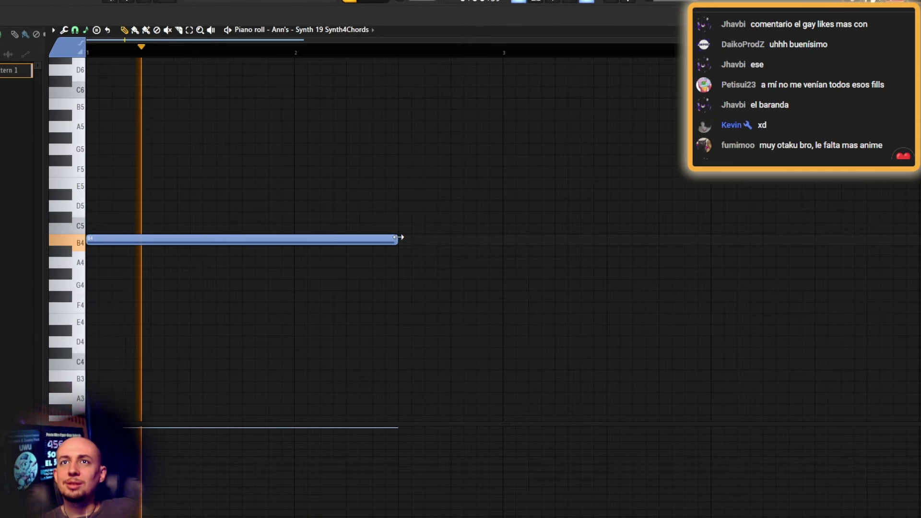
click(376, 206)
drag(397, 240, 373, 242)
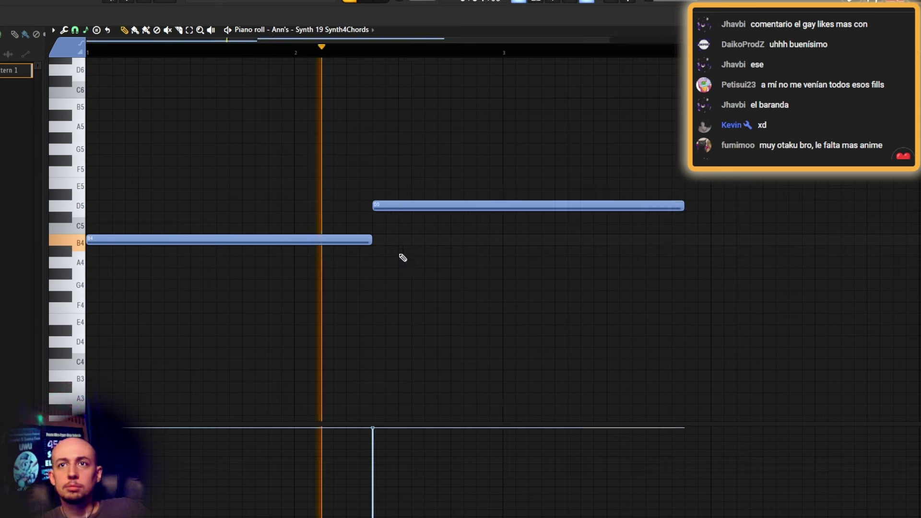
right_click(469, 204)
drag(417, 206, 417, 217)
click(450, 239)
drag(527, 296, 722, 297)
Lengthen the F#4 note to mid bar 4, followed by two short A4 notes and a long E4 note from bar 5
scroll(534, 298, down, 2)
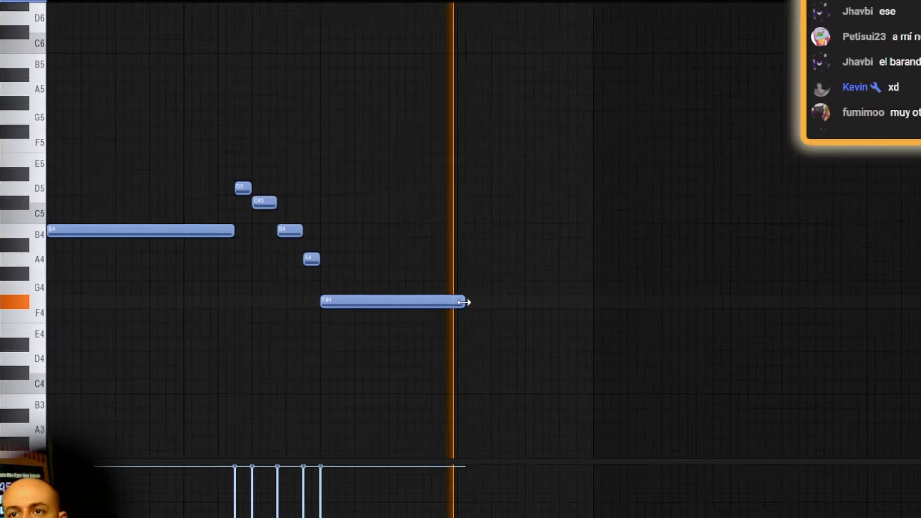
drag(464, 302, 523, 302)
click(526, 276)
key(space)
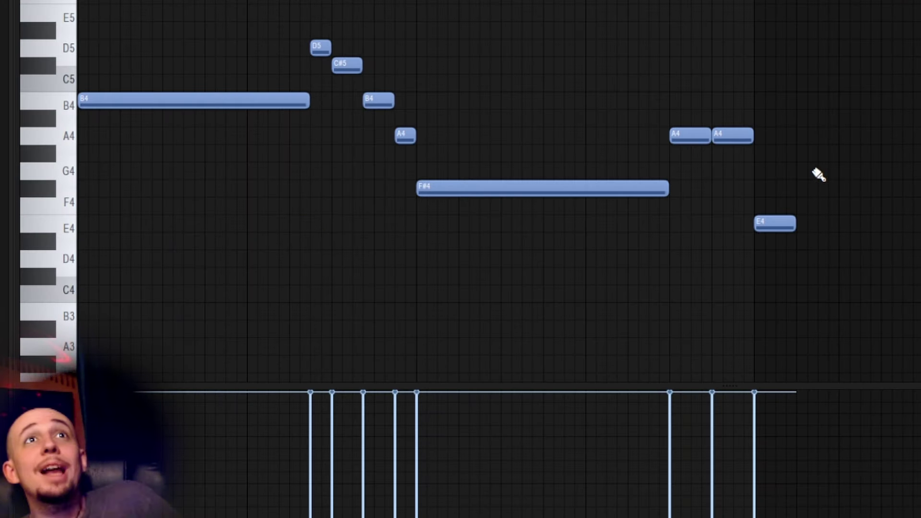
scroll(792, 212, down, 1)
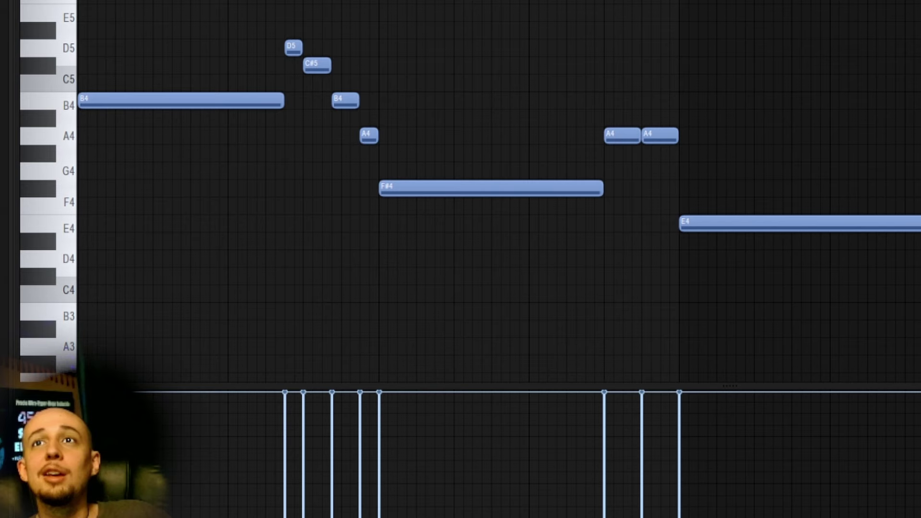
scroll(682, 37, right, 5)
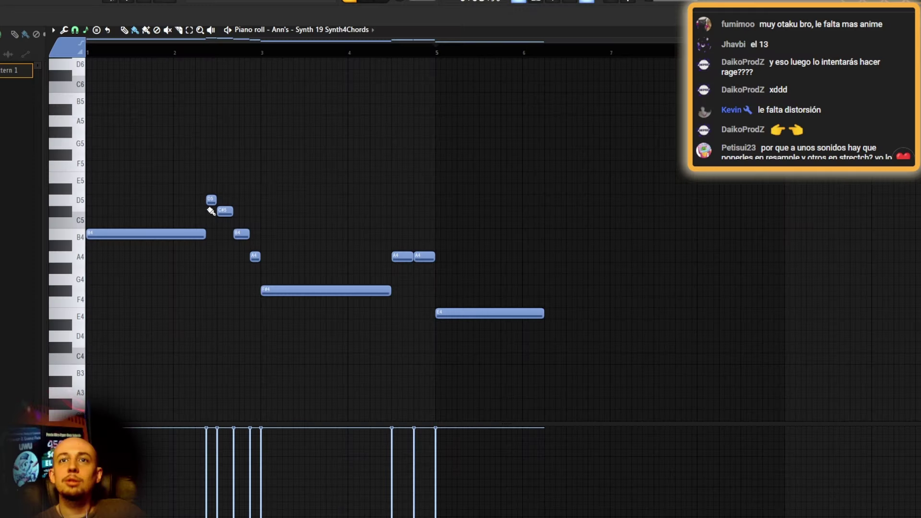
Copy the four-note D5 to A4 run to the second half of bar 6 and add a long B4 note from bar 7
drag(242, 245, 207, 261)
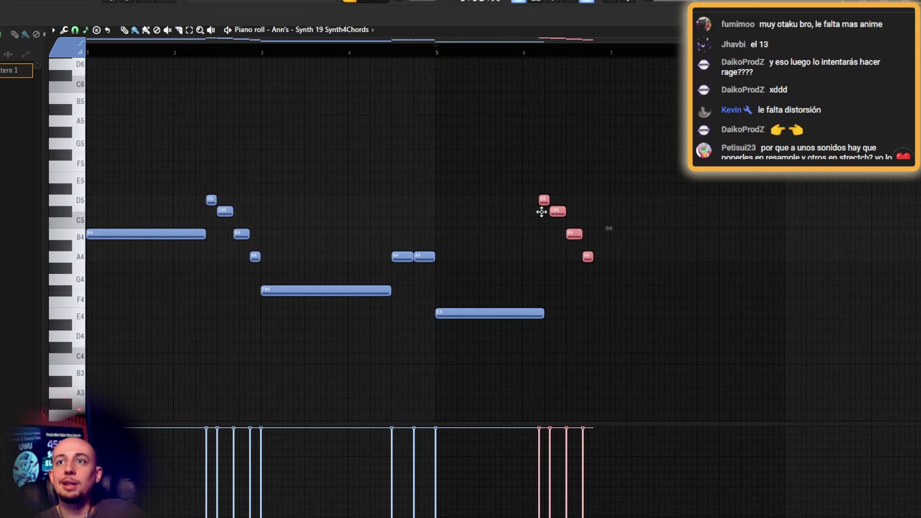
click(534, 259)
key(space)
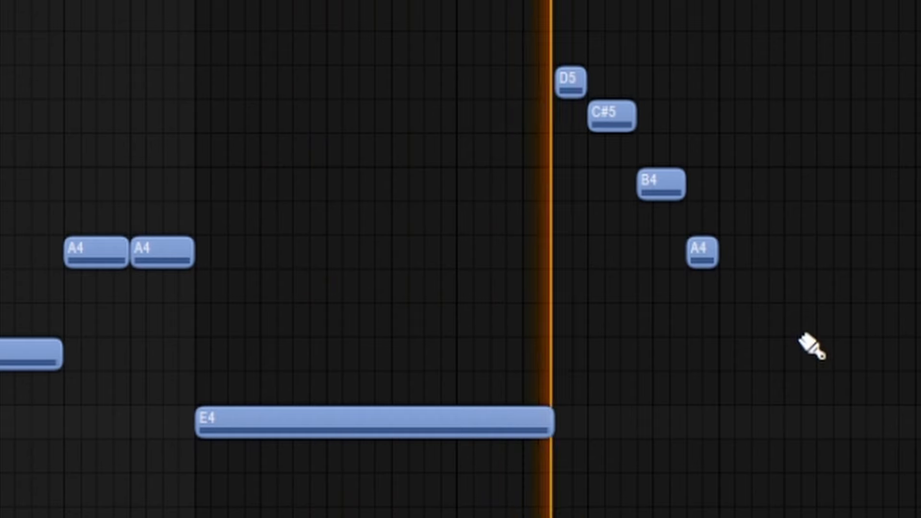
click(748, 184)
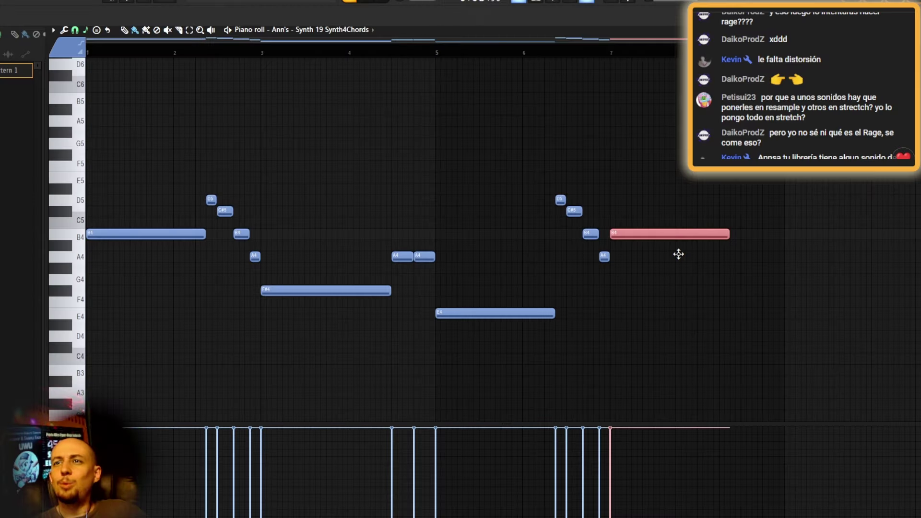
click(621, 55)
key(space)
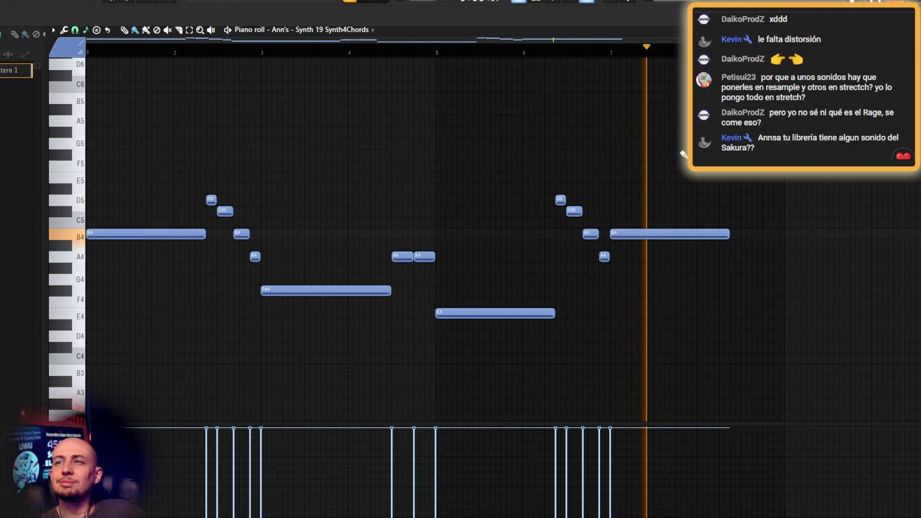
Trim the last B4 note to end at bar 8 and extend the melody with a lower ending in bar 8
scroll(611, 52, up, 3)
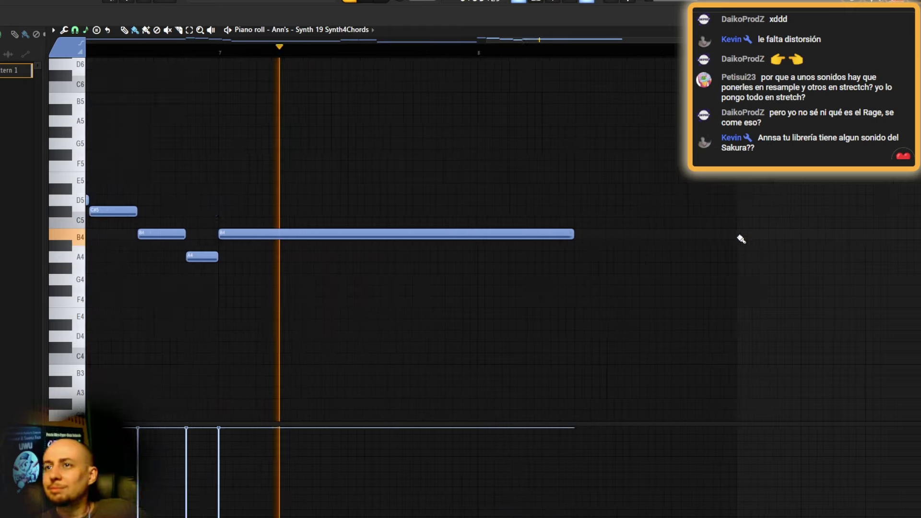
click(514, 267)
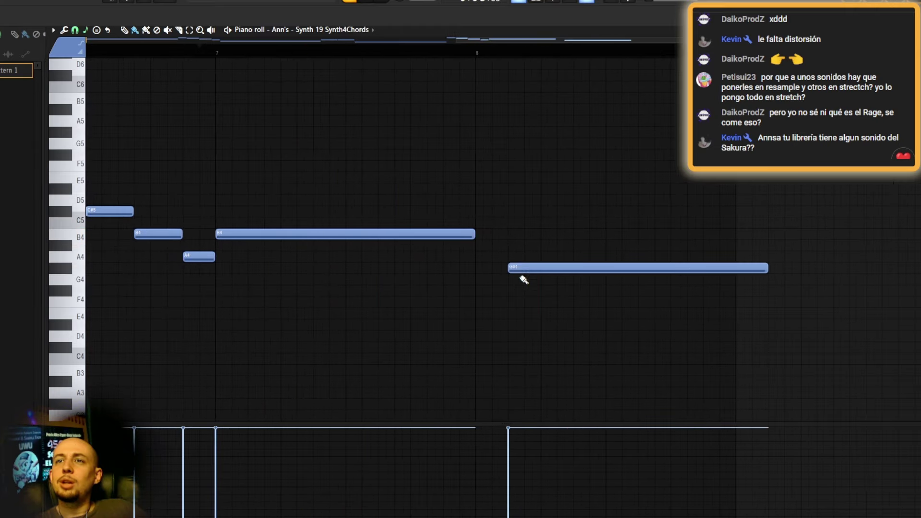
drag(522, 267, 519, 287)
mouse_move(580, 294)
mouse_down()
mouse_move(666, 292)
mouse_move(724, 304)
mouse_up()
key(space)
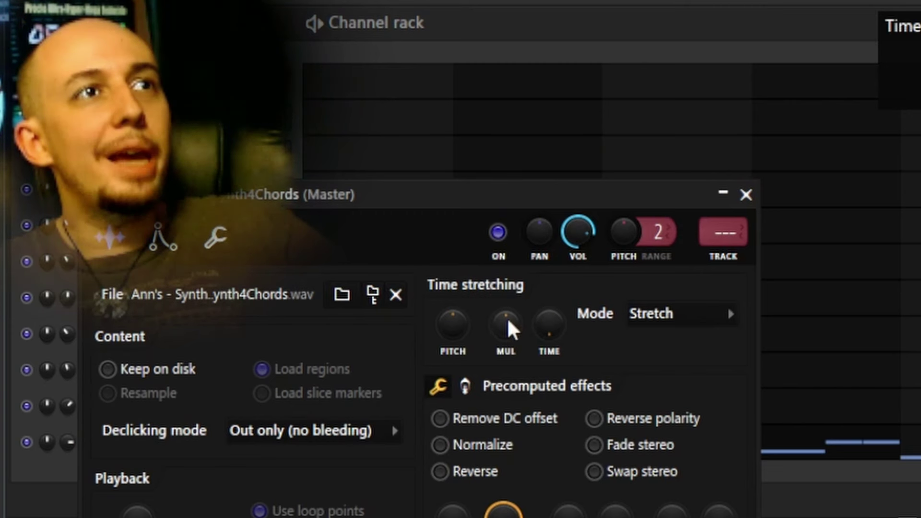
Raise the Synth4Chords sample's time-stretch multiplier and move its sample start slightly forward
scroll(509, 327, up, 4)
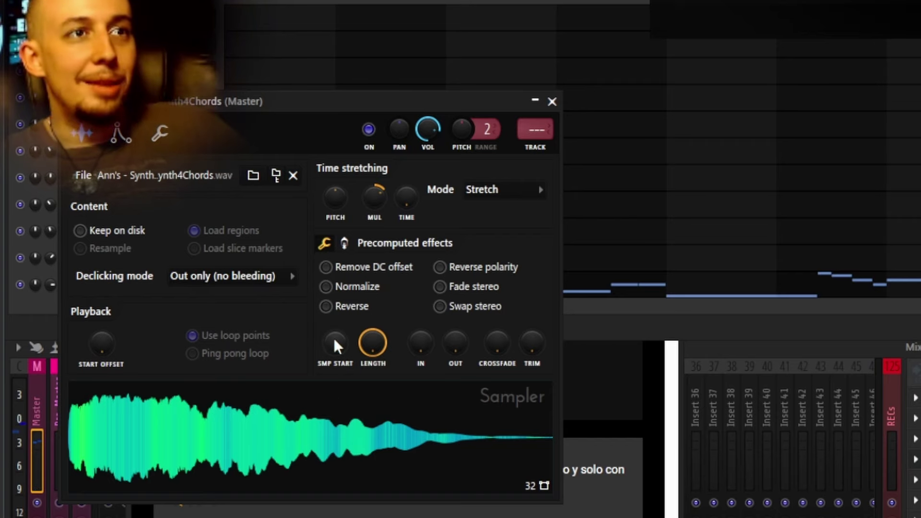
drag(333, 341, 332, 331)
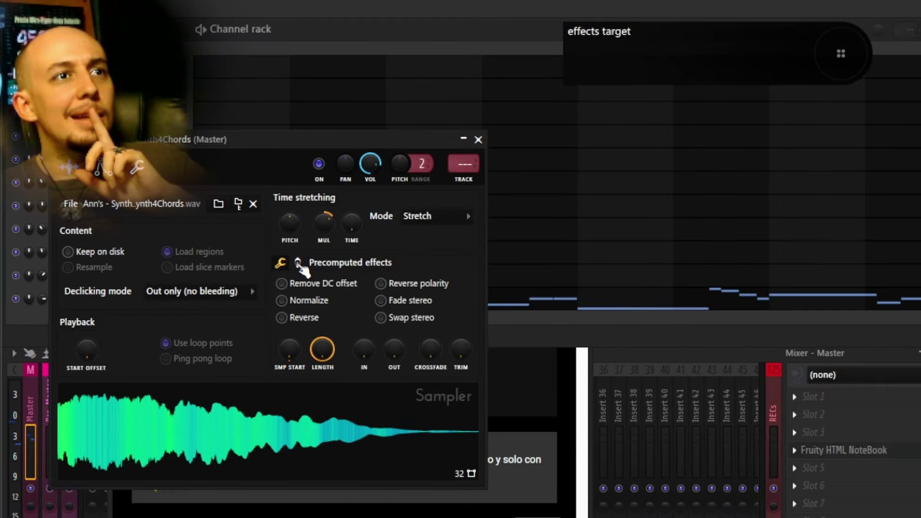
Boost the sample's gain slightly in the precomputed effects and set the stereo delay to 8% right
click(298, 263)
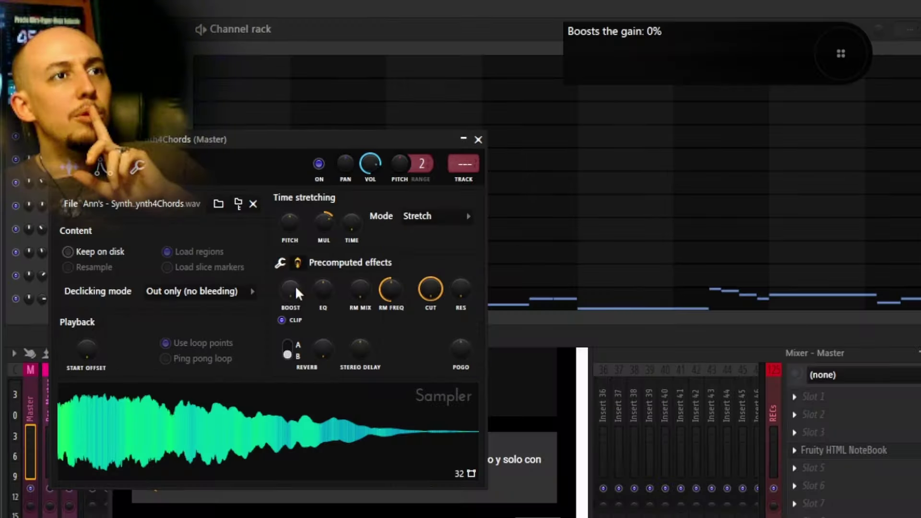
drag(428, 391, 428, 387)
scroll(293, 285, up, 4)
drag(289, 287, 289, 293)
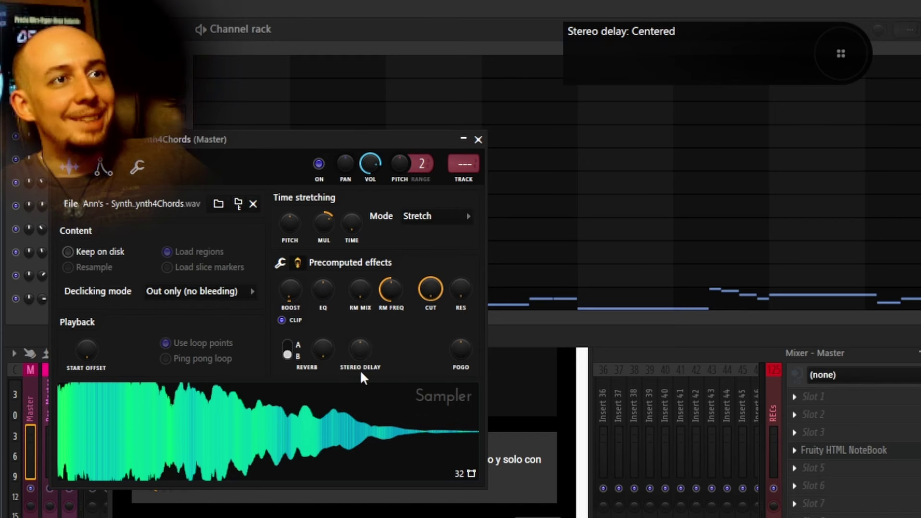
scroll(360, 353, up, 2)
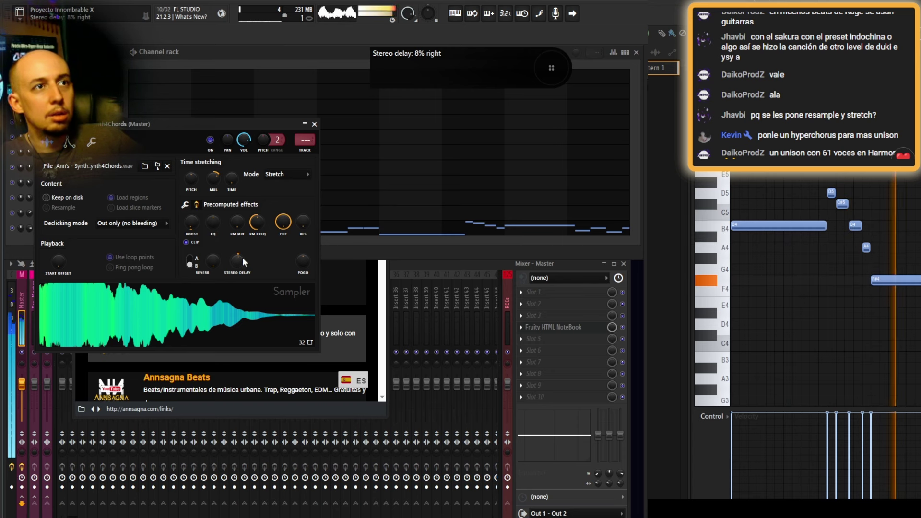
click(251, 242)
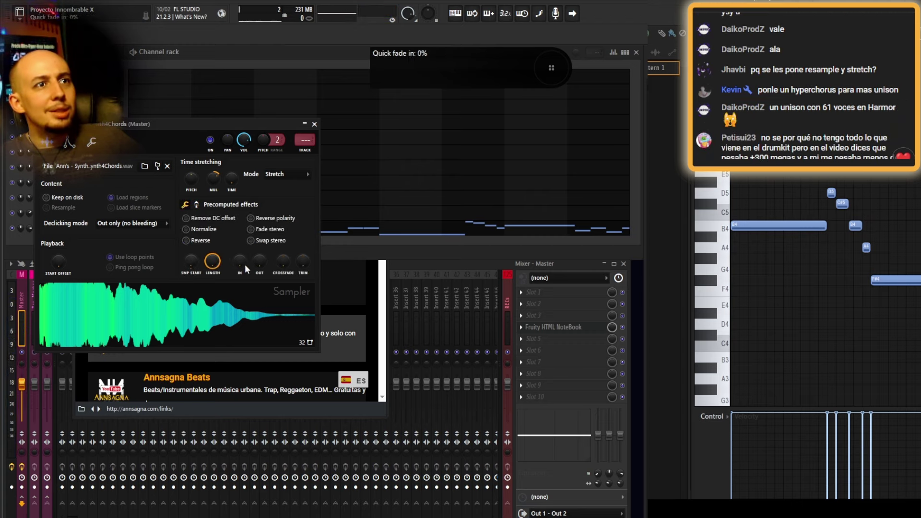
click(94, 145)
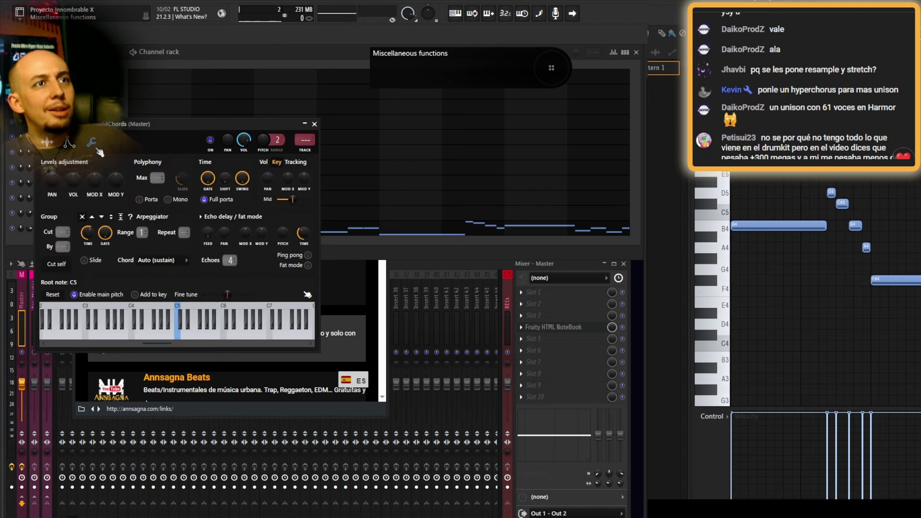
click(74, 148)
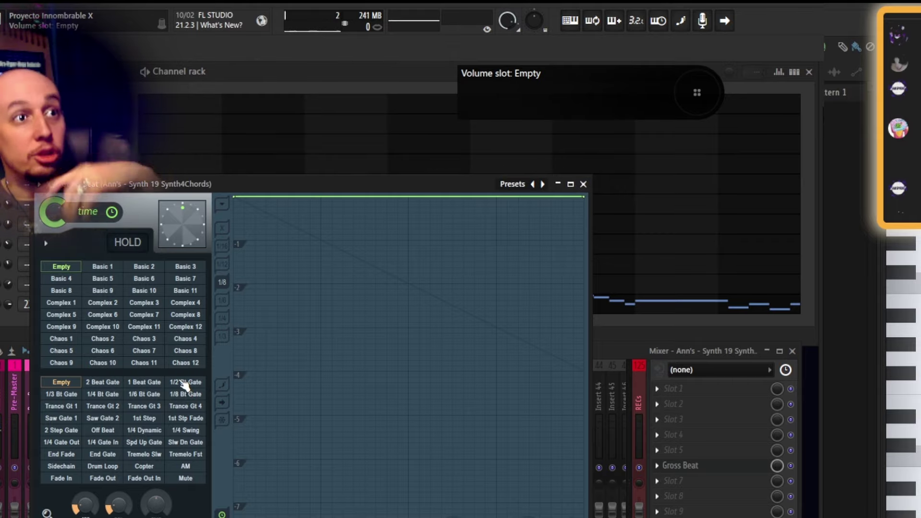
Select a beat-gate preset for the volume slot in Gross Beat on the Synth4Chords mixer track
click(176, 392)
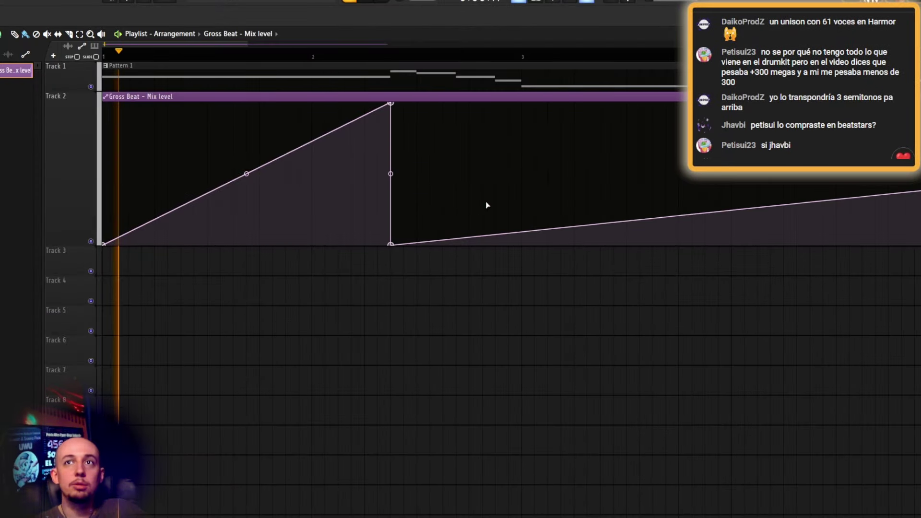
Add a second Mix level ramp rising from zero at bar 3 to maximum midway through bar 4, with a drop to zero there
right_click(521, 244)
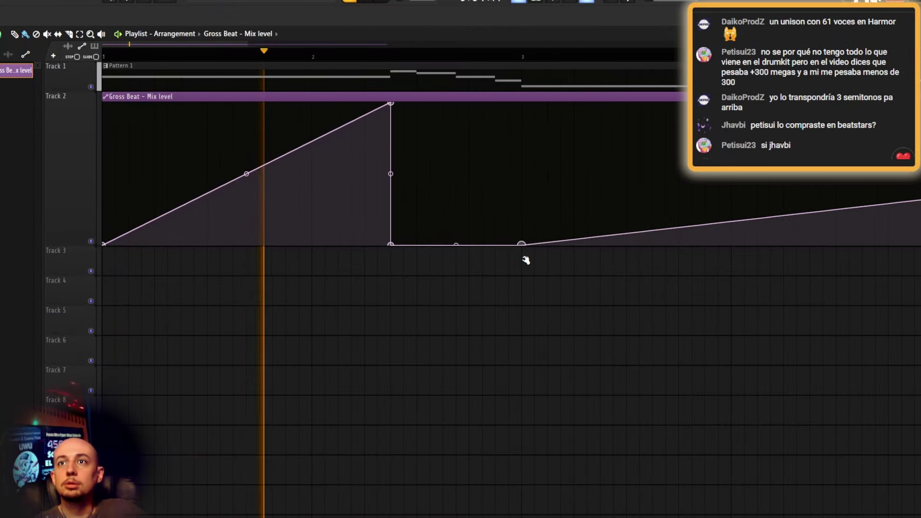
right_click(836, 115)
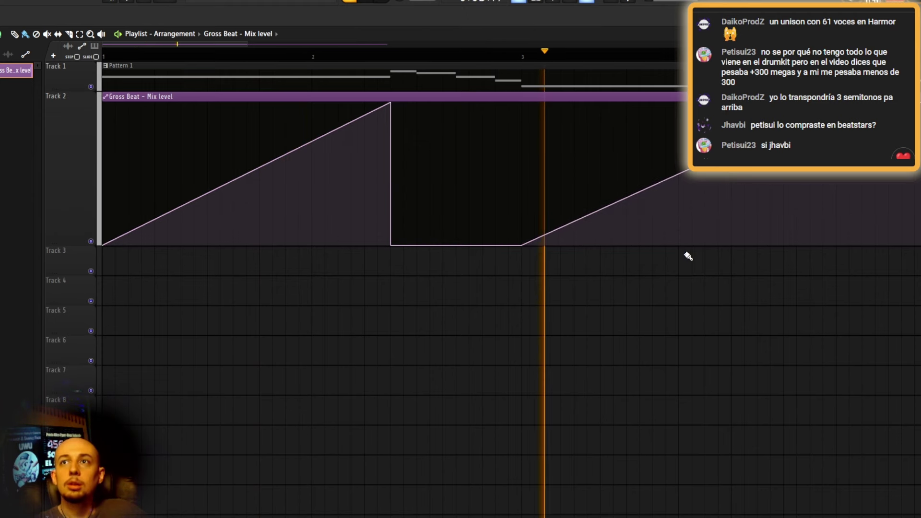
scroll(671, 242, down, 2)
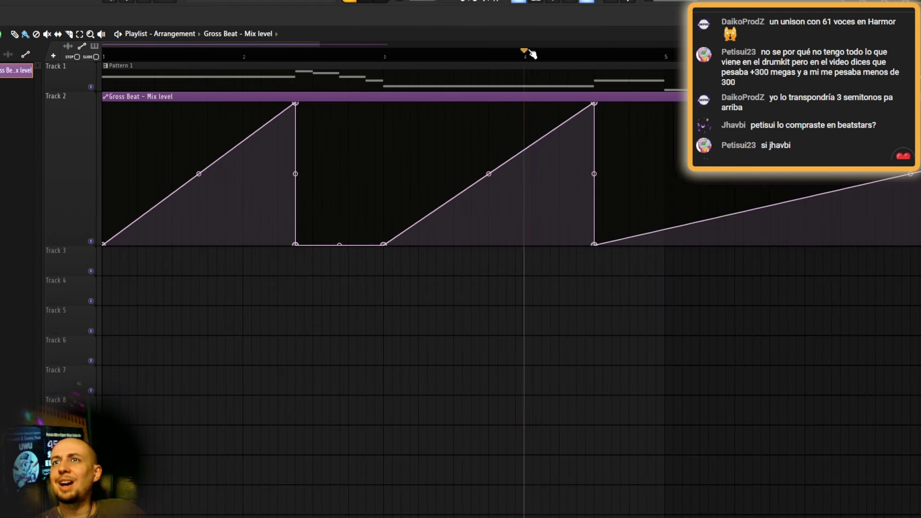
key(space)
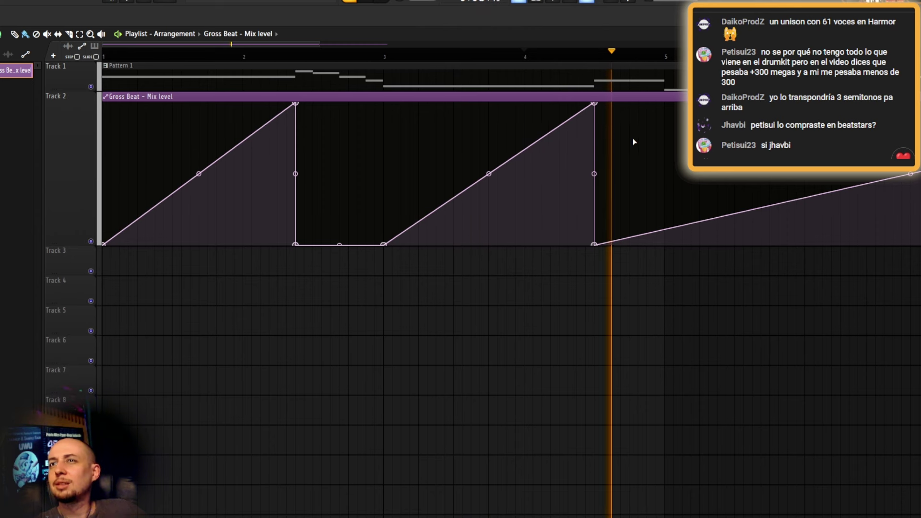
Shape a short partial rise in the Mix level automation from midway through bar 4 to bar 5, followed by a ramp from zero into bar 6
key(space)
drag(595, 243, 595, 181)
key(space)
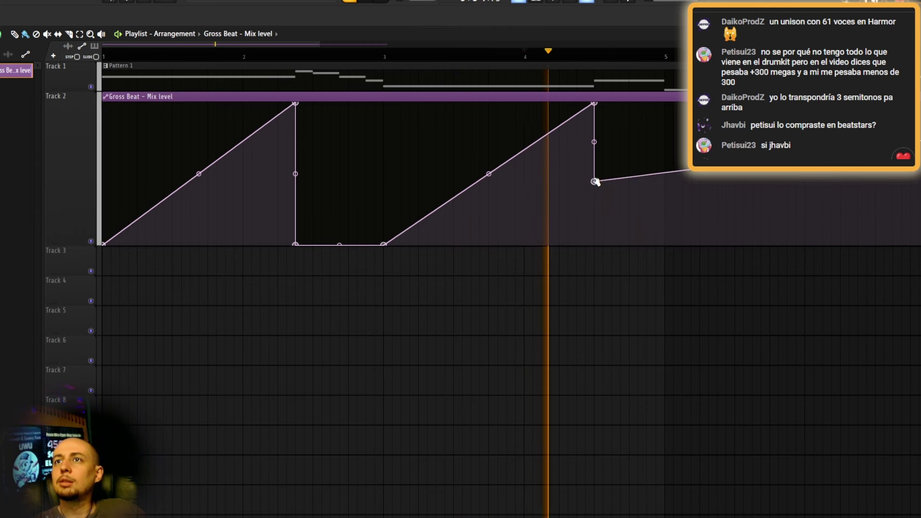
key(space)
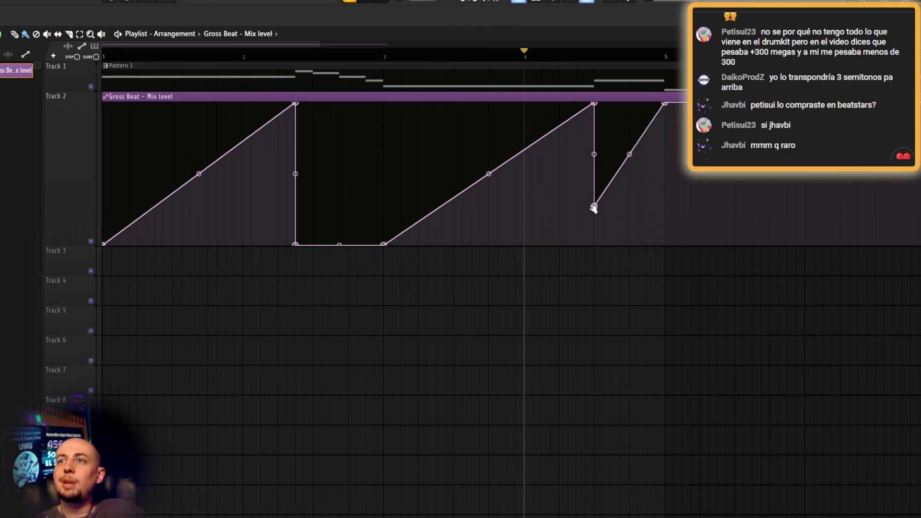
key(space)
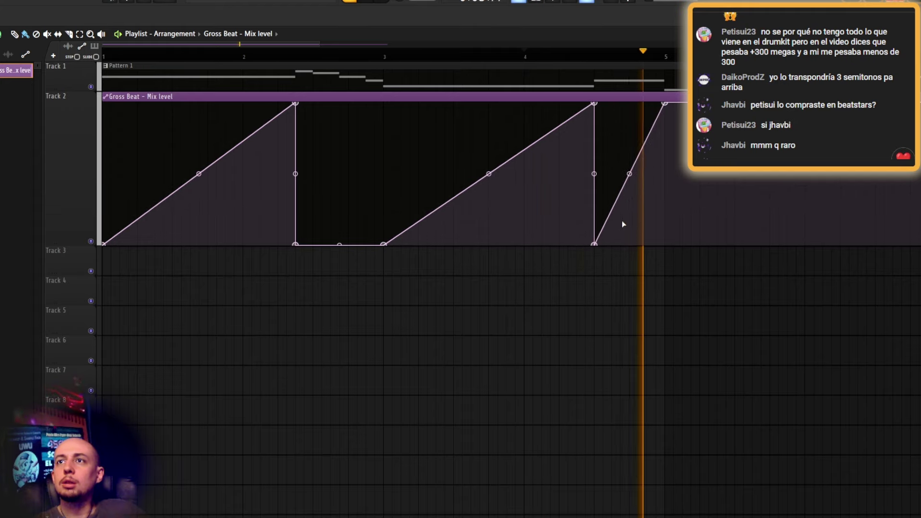
drag(626, 173, 659, 177)
scroll(660, 177, down, 3)
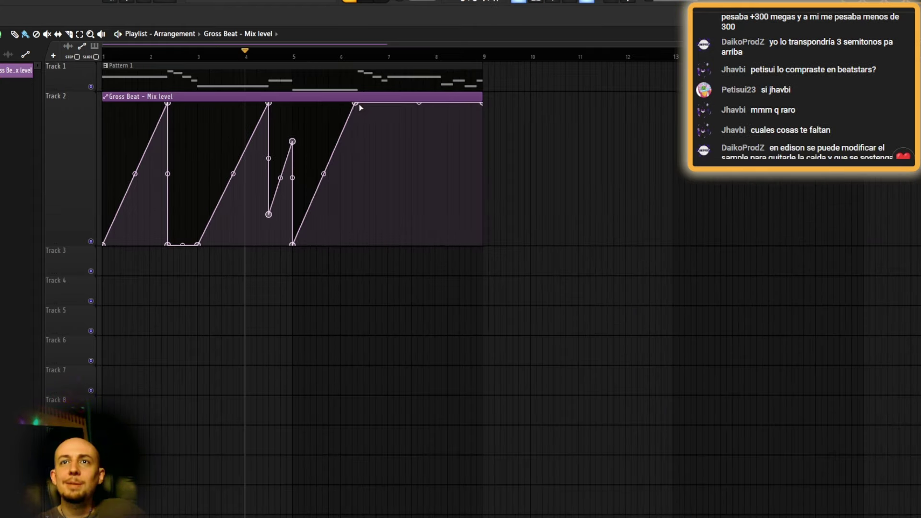
Drop the Mix level to zero where bar 6's short notes begin, hold it until bar 7, and ramp it up toward bar 8
scroll(424, 146, up, 4)
drag(424, 146, 348, 277)
drag(324, 91, 342, 93)
click(344, 62)
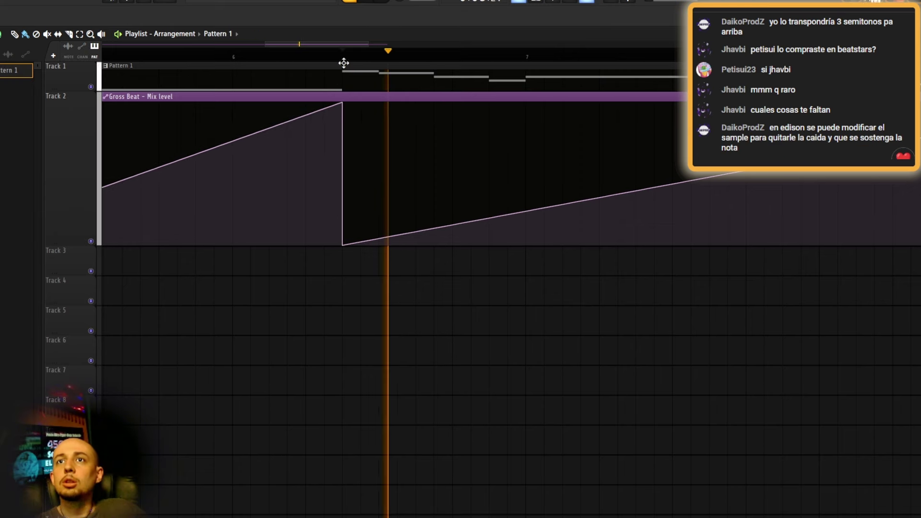
key(space)
drag(524, 187, 545, 181)
scroll(658, 171, down, 3)
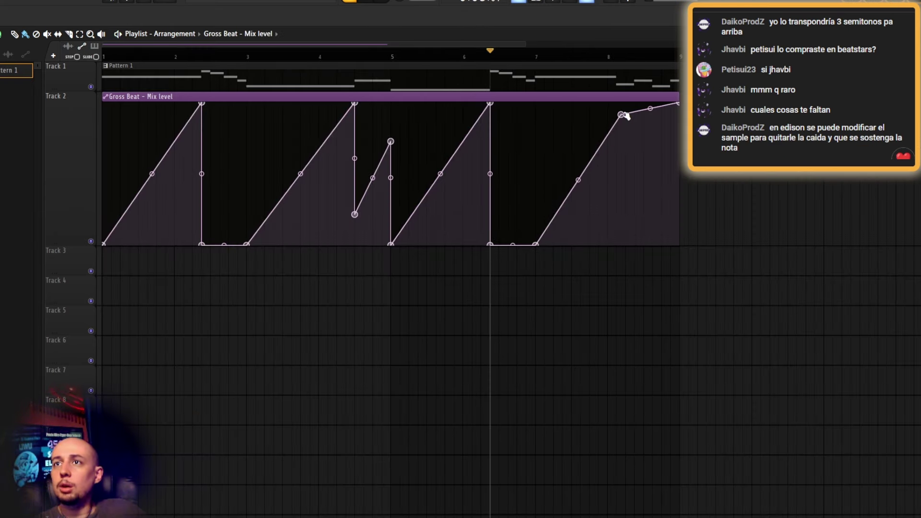
Bring the bar 7 ramp to maximum just after bar 8, drop the Mix level to about half, and curve the remaining rise
key(space)
scroll(629, 145, up, 3)
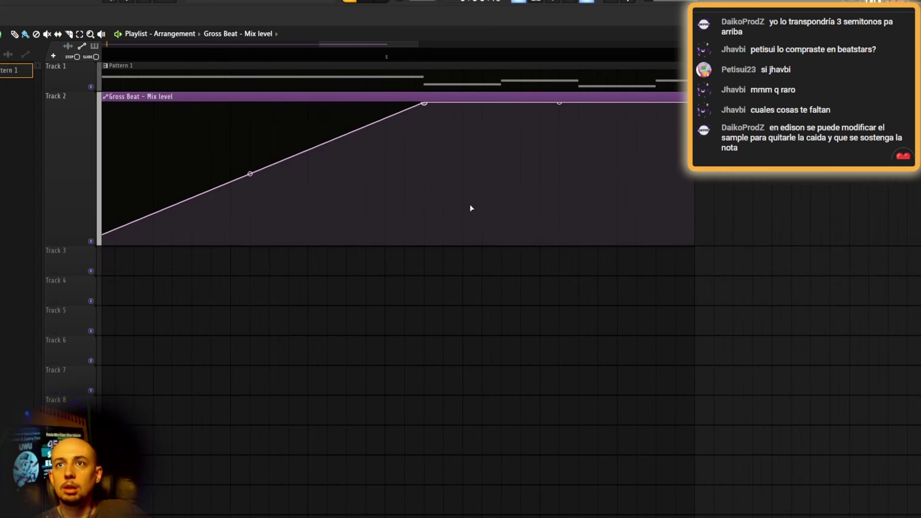
right_click(425, 176)
mouse_move(424, 176)
mouse_down()
mouse_move(424, 150)
mouse_move(423, 174)
mouse_up()
drag(559, 138, 558, 126)
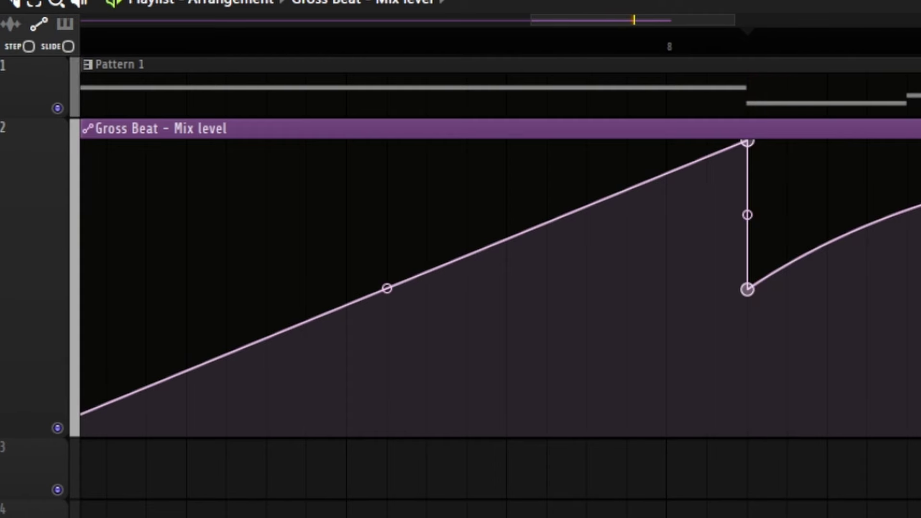
key(space)
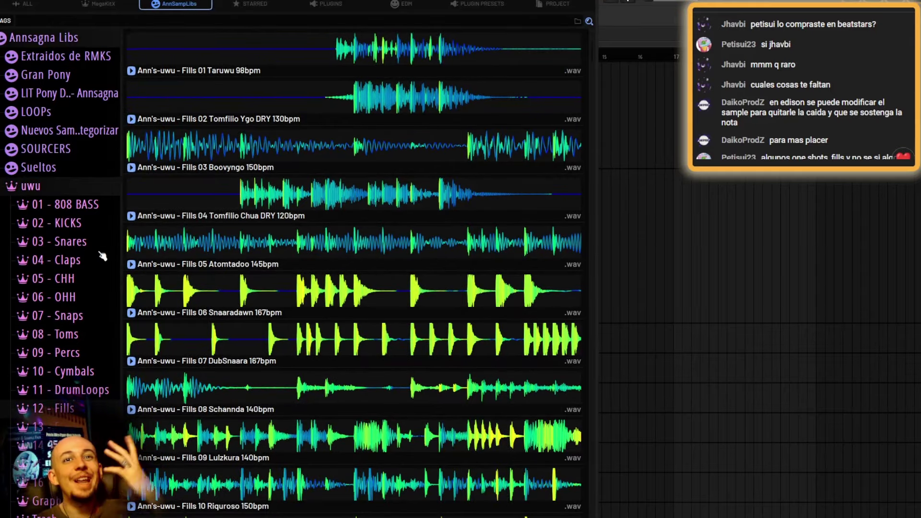
Browse the uwu library's 15 - Oneshots folder, including its Real and Synth subfolders
scroll(94, 321, down, 1)
scroll(87, 315, down, 5)
click(54, 376)
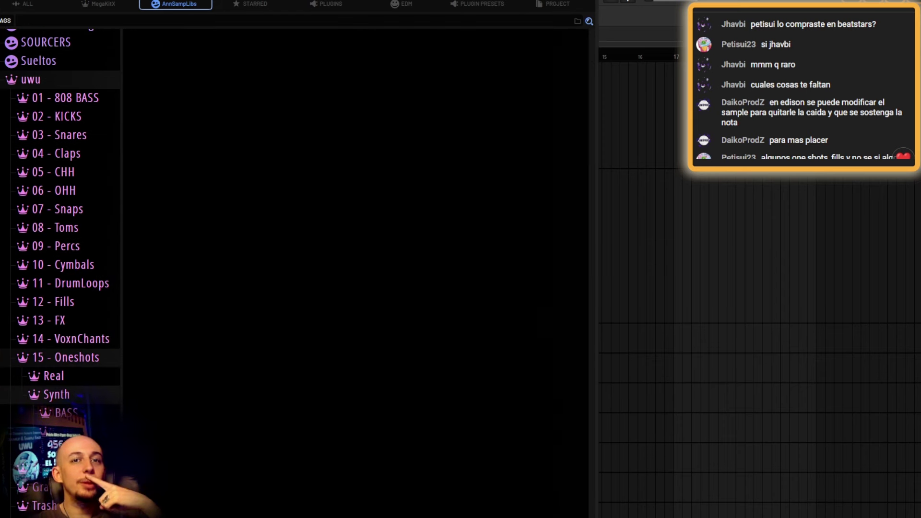
click(56, 394)
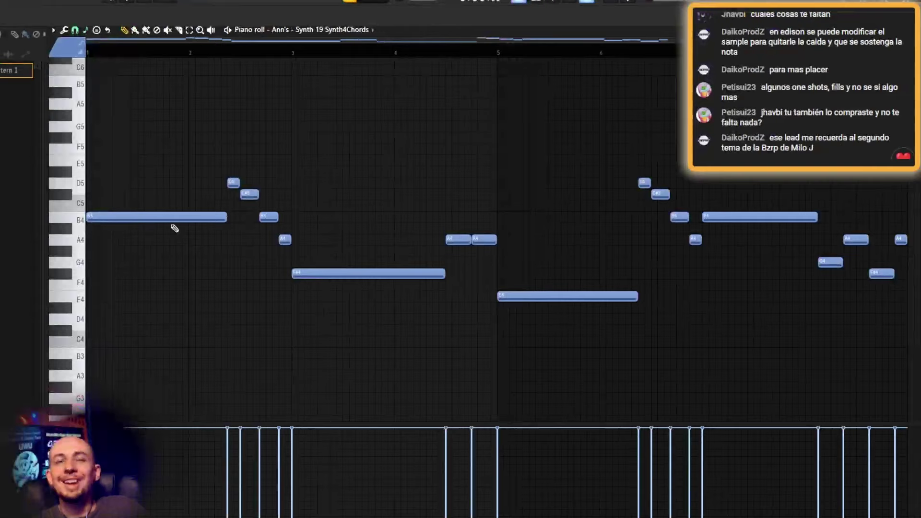
Duplicate all the Synth4Chords melody notes, raise the copy one octave, and play the result
key(ctrl+a)
key(ctrl+c)
key(ctrl+v)
key(ctrl+Up)
key(space)
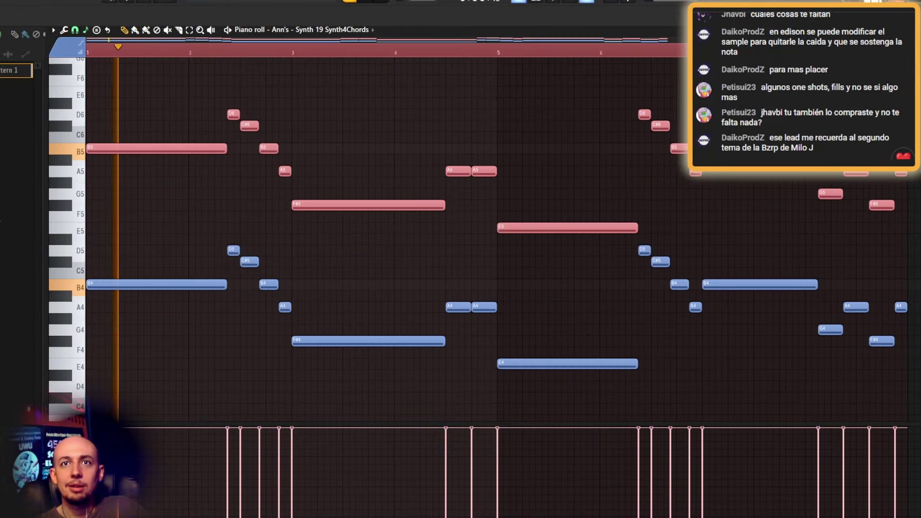
Move the duplicated notes down two octaves so they sit one octave below the original melody, and play them
key(ctrl+Down)
key(ctrl+Down)
key(space)
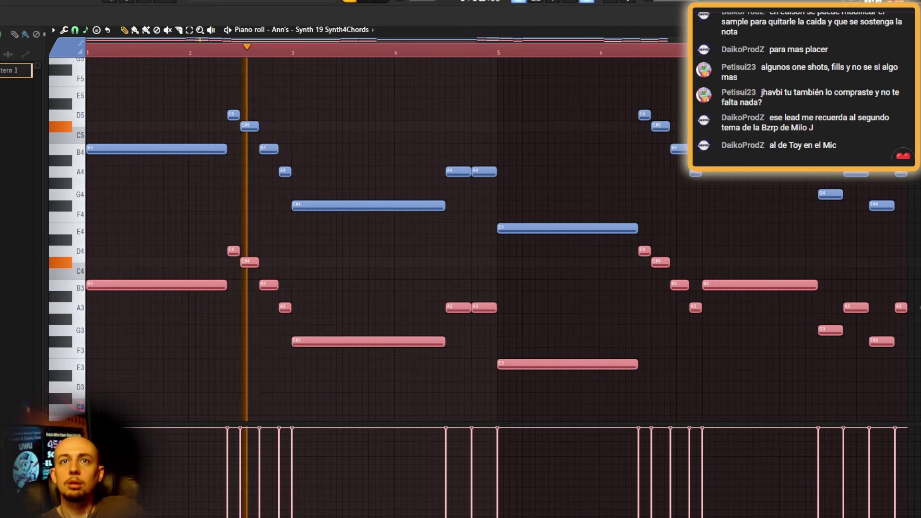
Copy the lower-octave notes and raise the copy two octaves to layer the melody across three octaves
key(space)
drag(135, 292, 105, 293)
key(ctrl+Up)
key(ctrl+Up)
key(space)
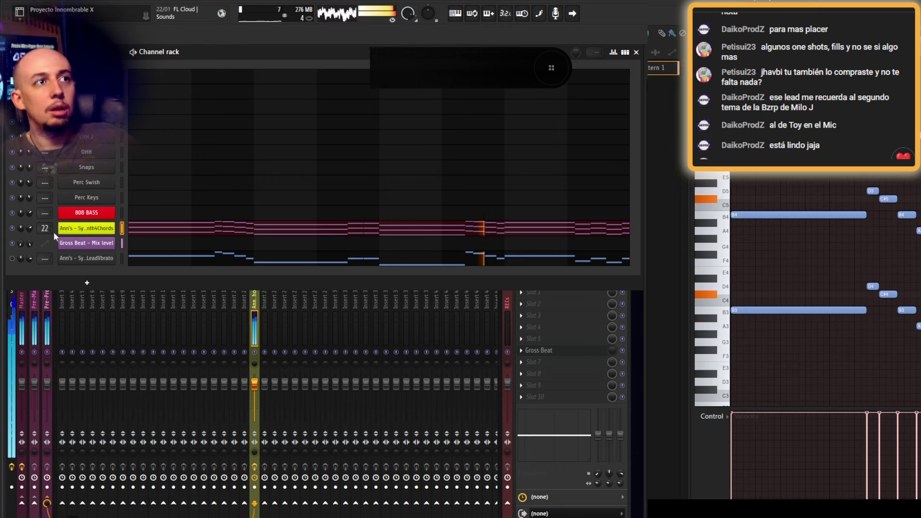
Copy the three-octave melody into the Synth 04 LeadVbrato channel, mute Synth4Chords, and open the LeadVbrato sampler settings
key(space)
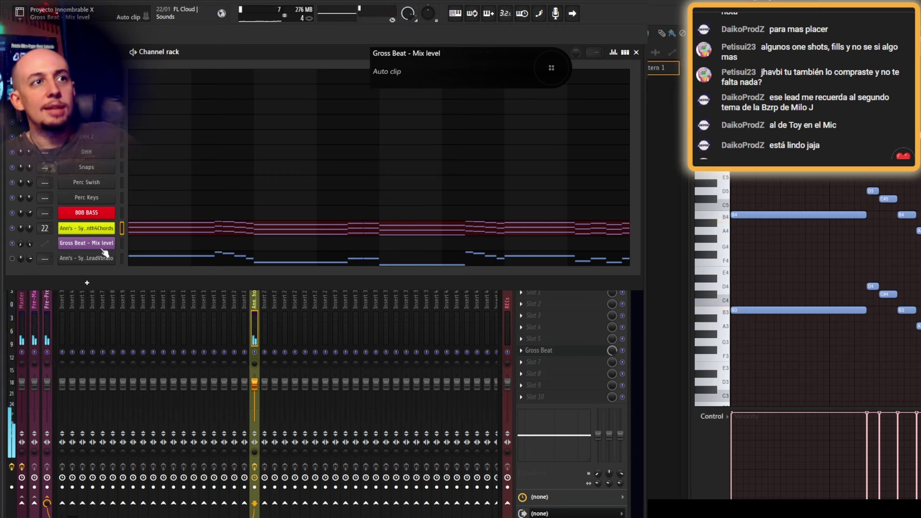
click(87, 258)
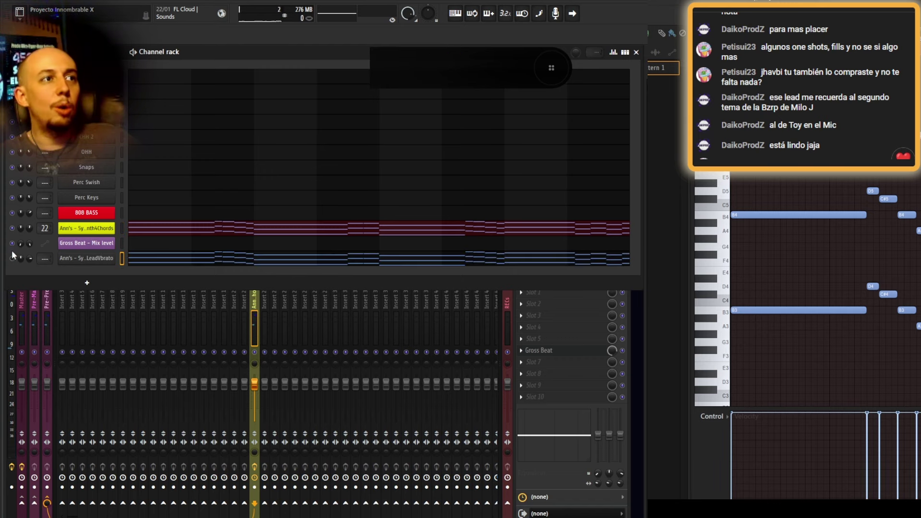
click(75, 168)
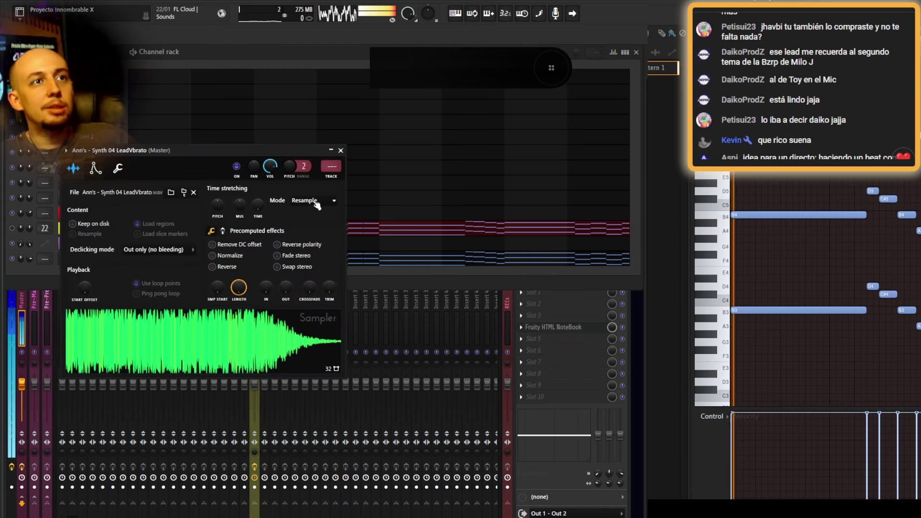
Set the LeadVbrato sample's time-stretching mode to Stretch and its root note to C5
click(314, 201)
click(307, 232)
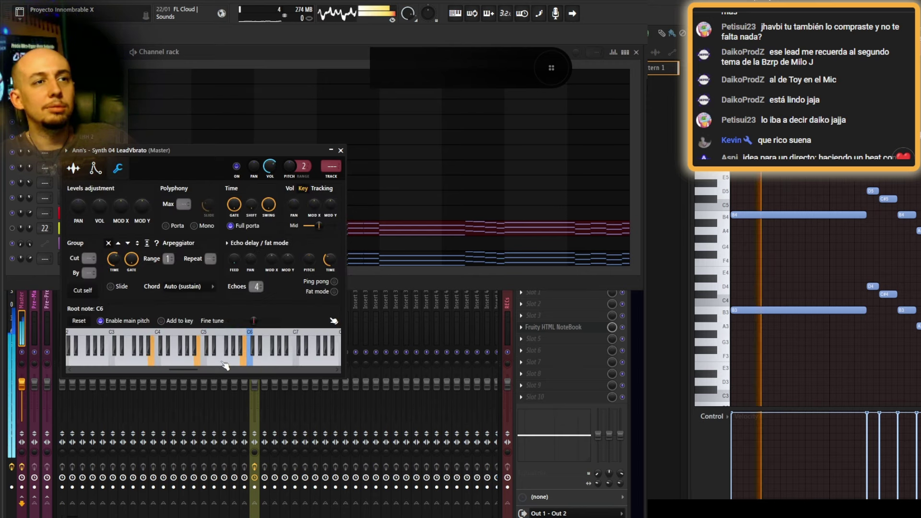
click(204, 362)
key(space)
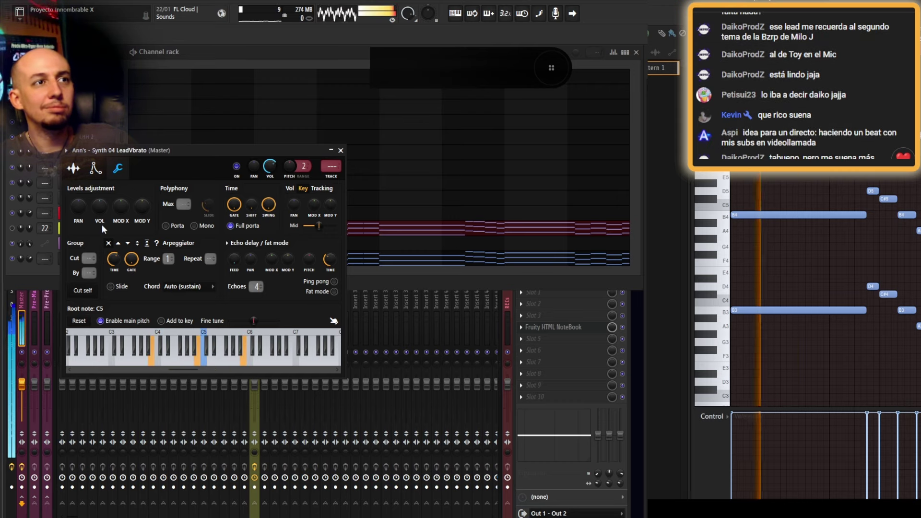
Set the LeadVbrato sample's stereo delay to 11% right in the precomputed effects
click(73, 168)
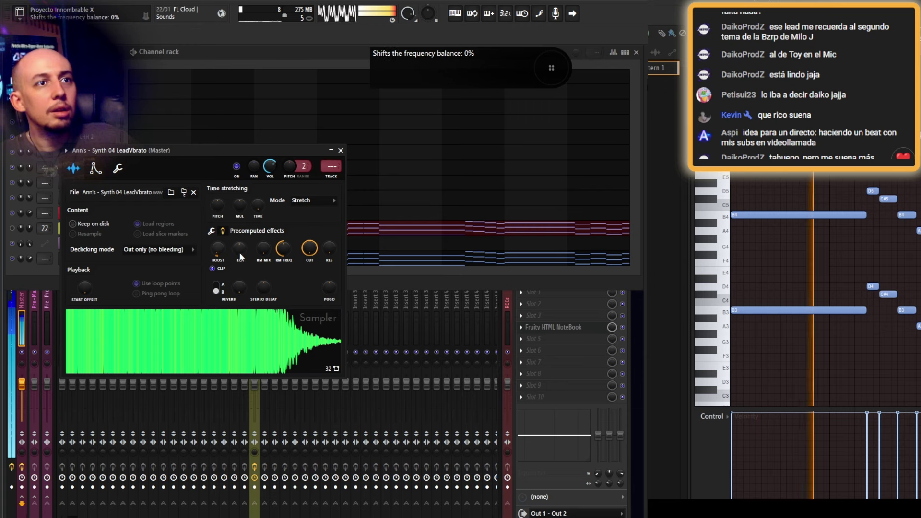
drag(263, 287, 262, 287)
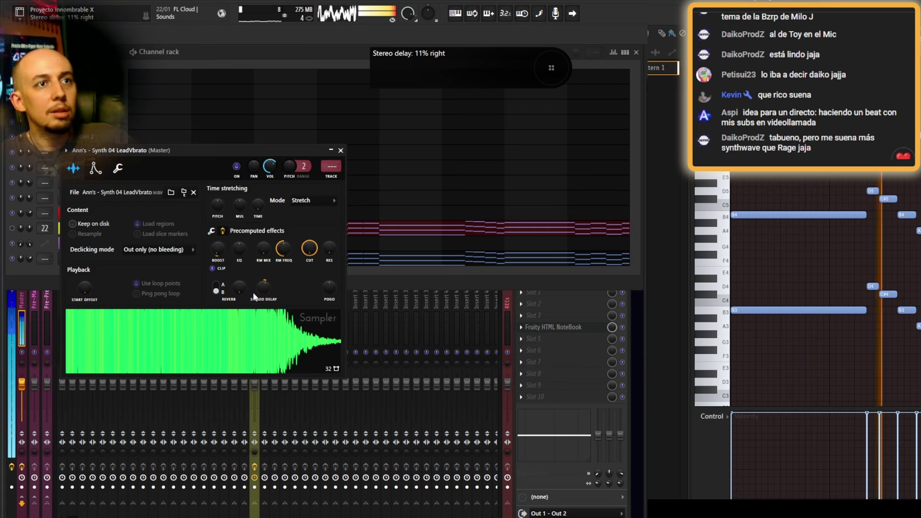
key(space)
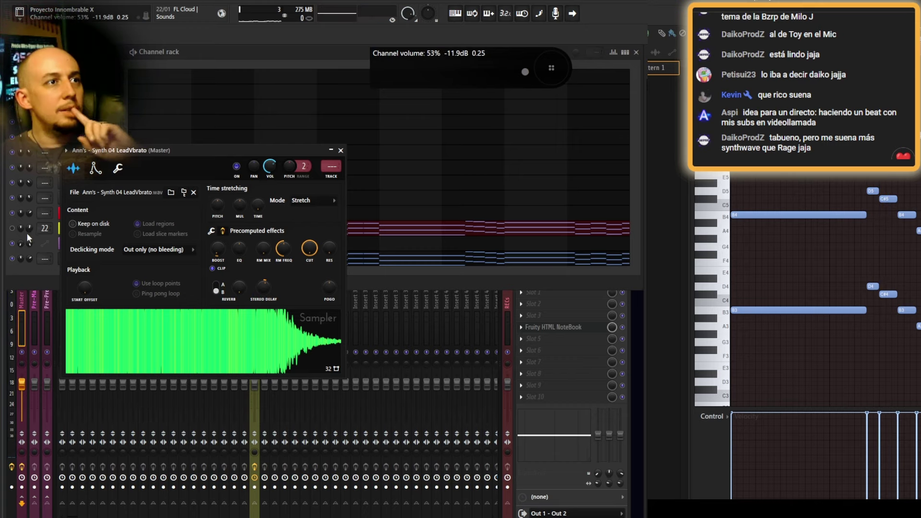
Colour the LeadVbrato channel the same yellow as Synth4Chords and route it to mixer track 22
click(116, 247)
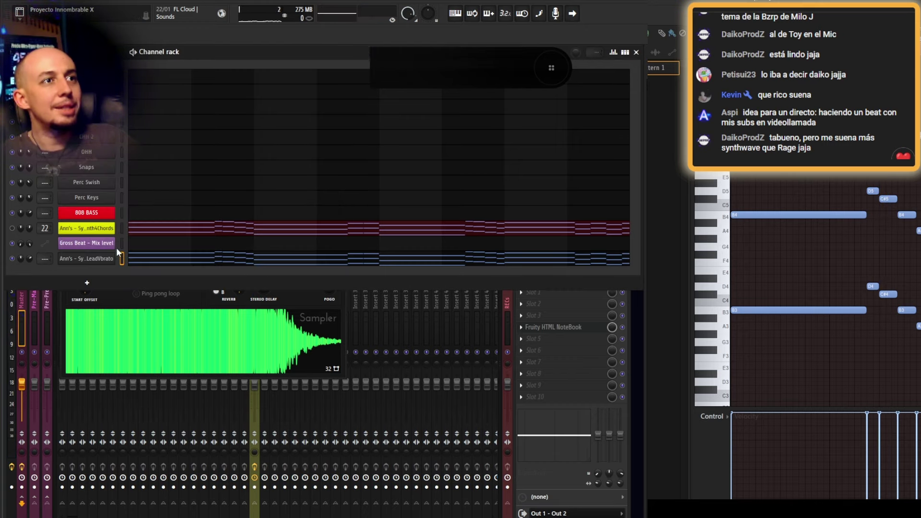
shift+click(87, 259)
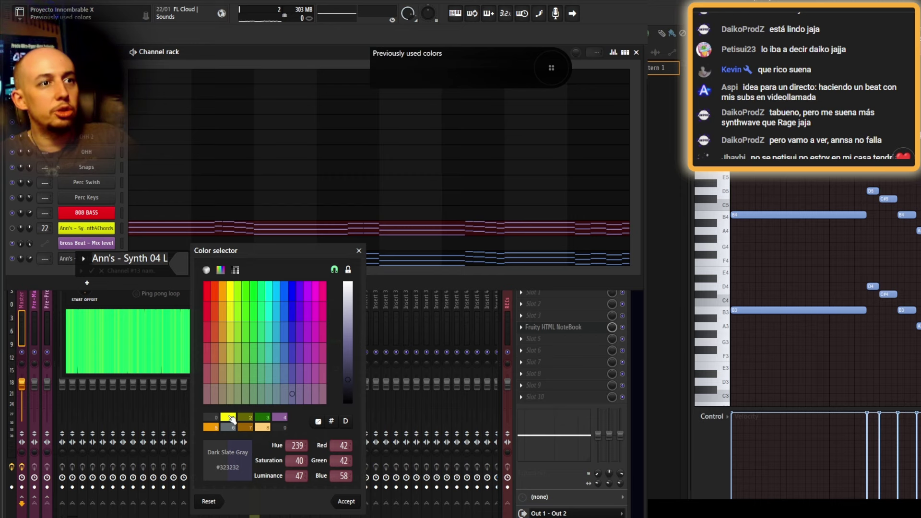
click(232, 417)
key(Return)
Set the LeadVbrato channel volume to 47% and move the channel directly below Synth4Chords
key(space)
drag(29, 258, 30, 259)
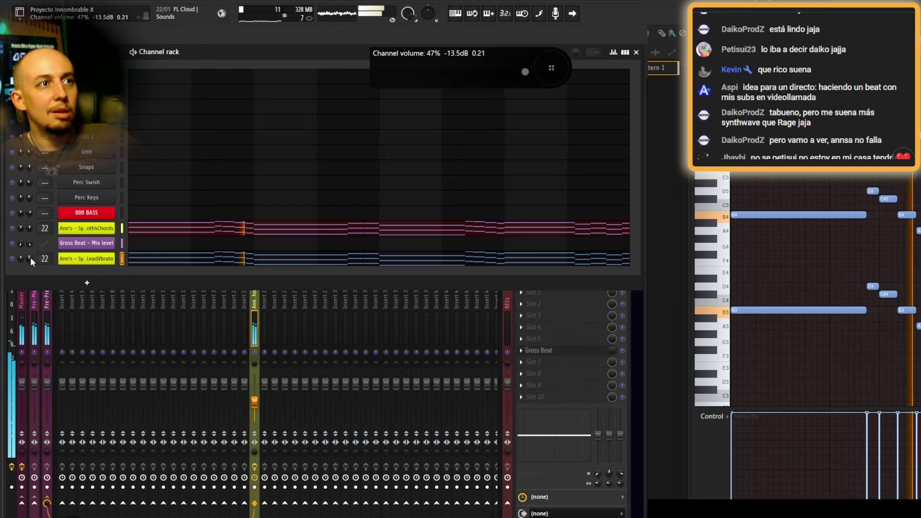
key(alt+Up)
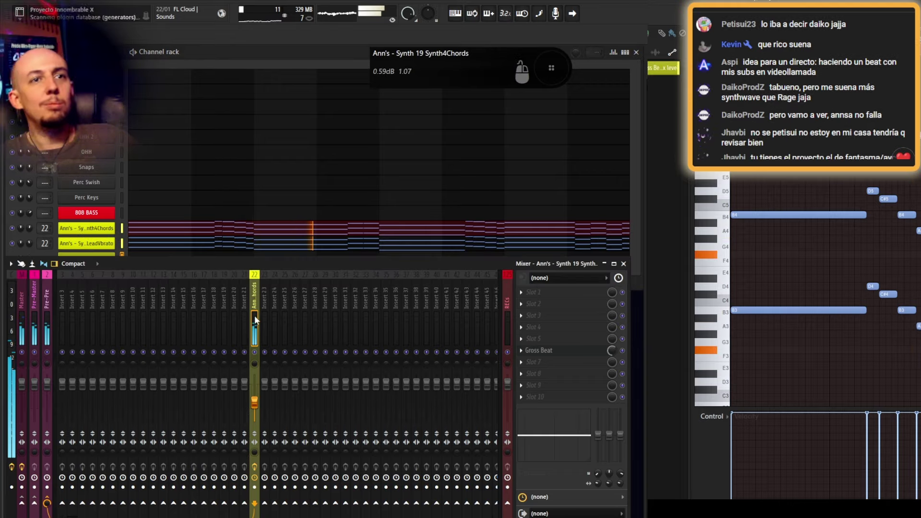
Add Fruity Blood Overdrive to slot 2 of the Synth4Chords mixer track and set its pre amp to about 0.35
key(F8)
text(bloo)
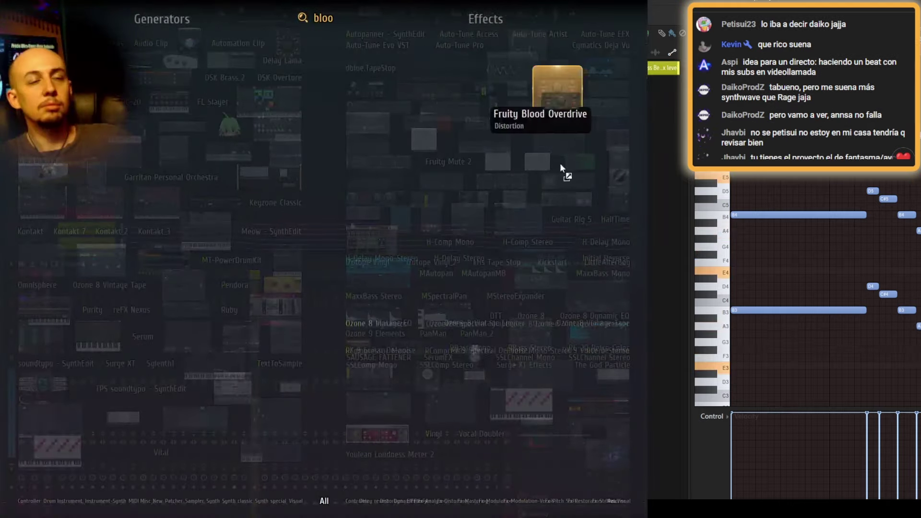
click(557, 93)
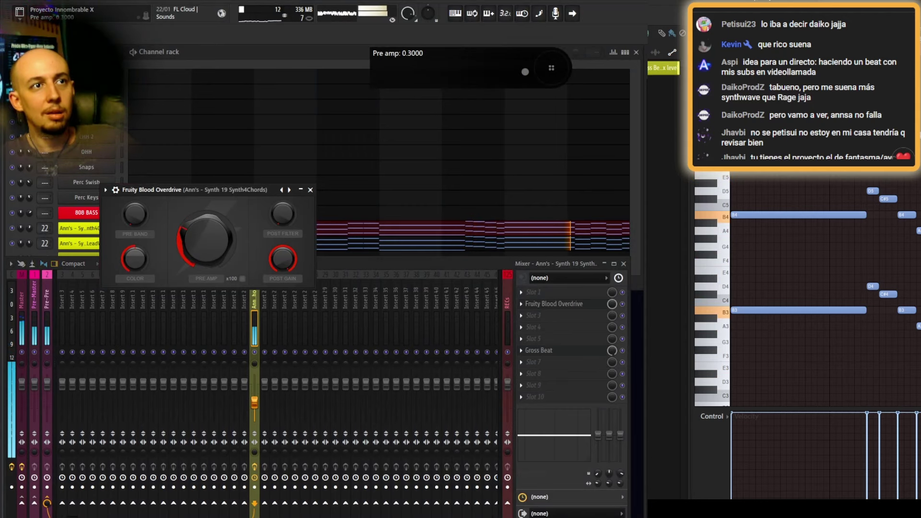
drag(201, 251, 187, 245)
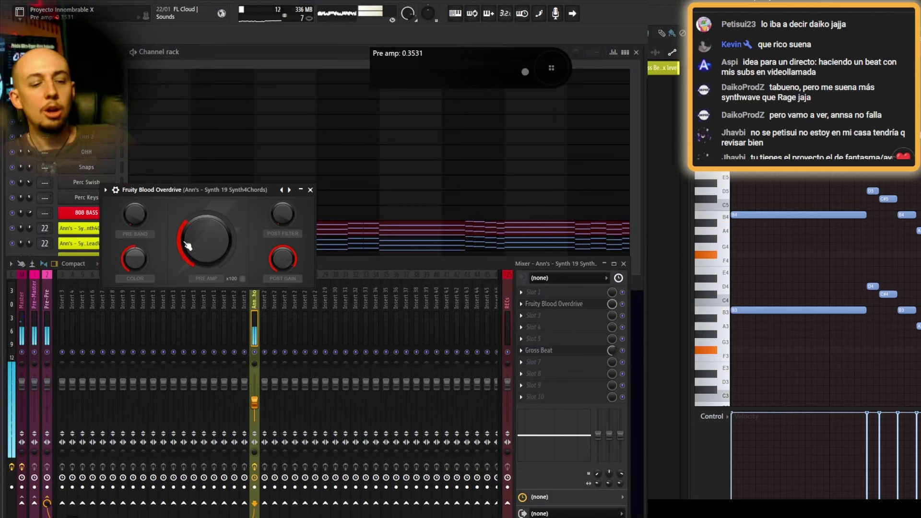
Add Hyper Chorus to slot 4 of the Synth4Chords mixer track
click(554, 337)
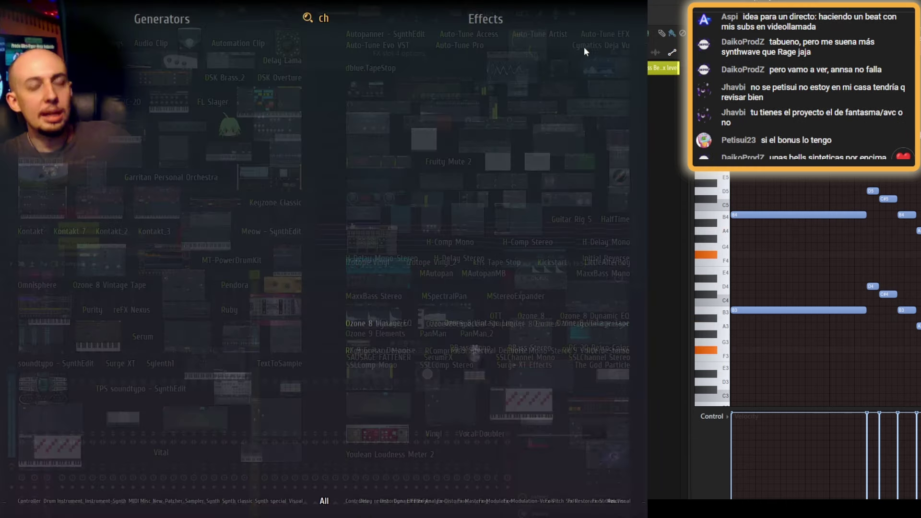
click(533, 271)
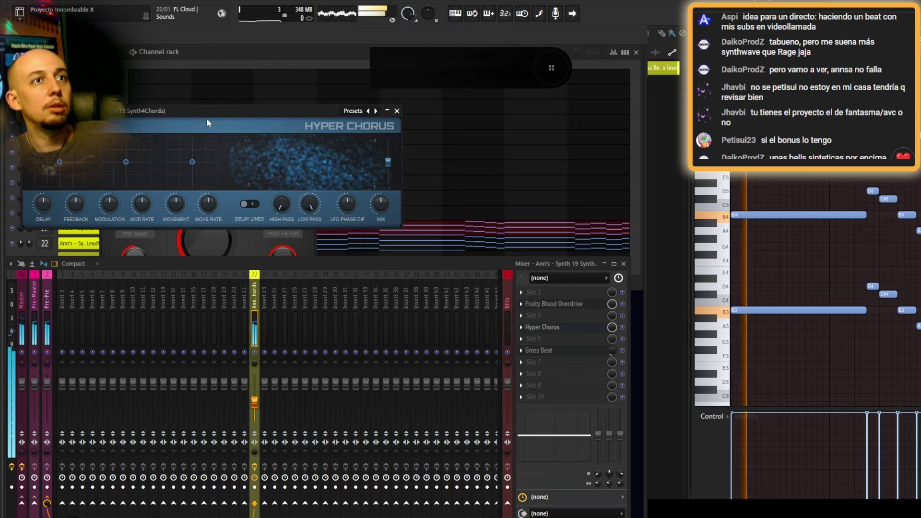
Load the Fullexciter preset in the Hyper Chorus effect on the Synth4Chords mixer track
right_click(376, 111)
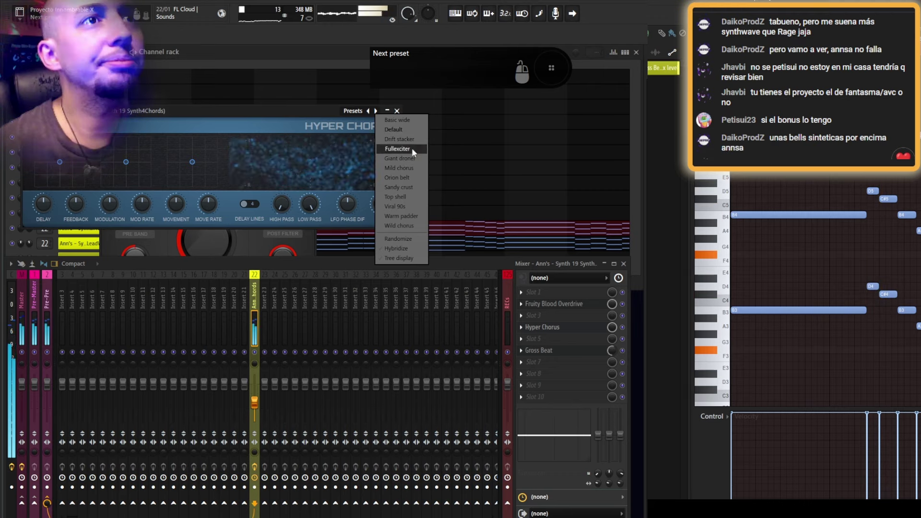
click(412, 149)
right_click(372, 112)
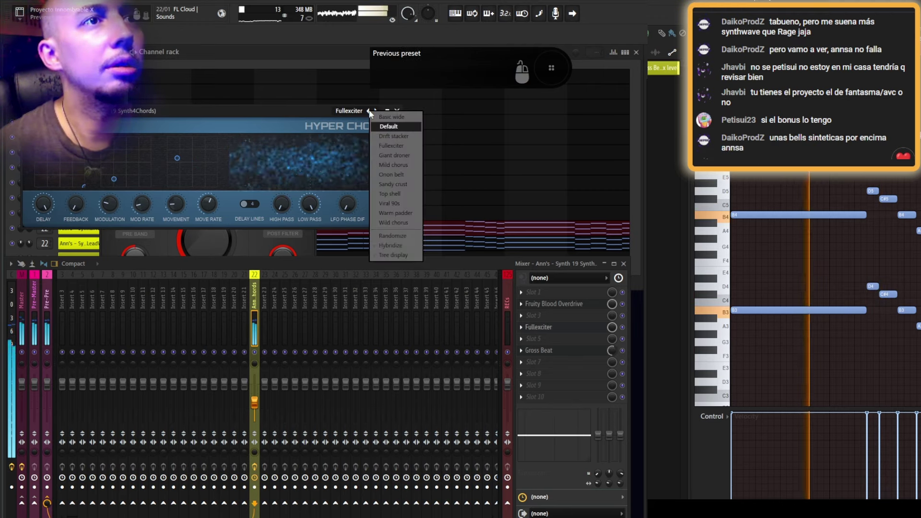
click(388, 146)
Add Vintage Chorus to slot 5 of the Synth4Chords mixer track and load its Juno 106 Mode I preset
key(F8)
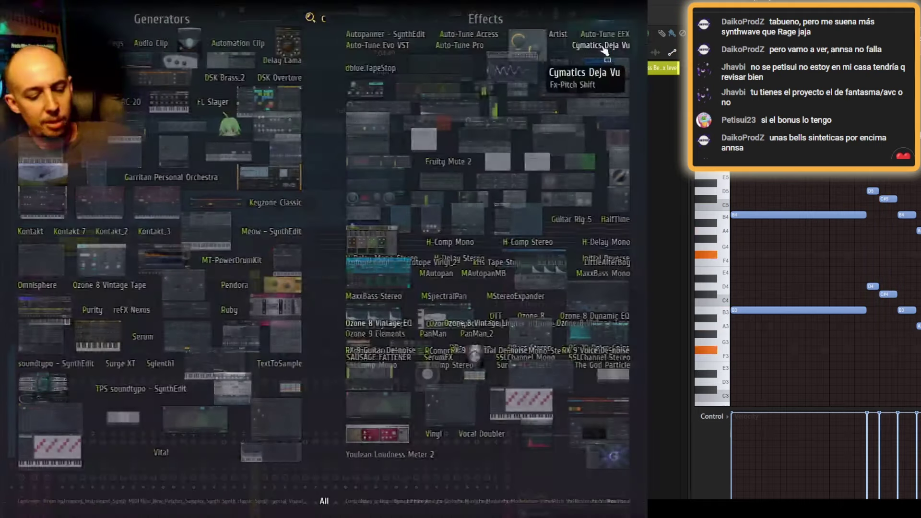
drag(537, 67, 547, 339)
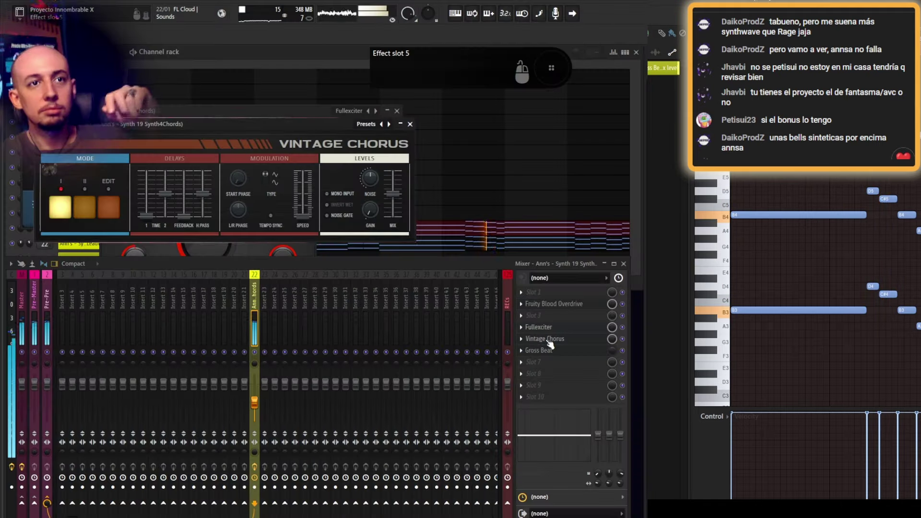
right_click(383, 123)
click(436, 216)
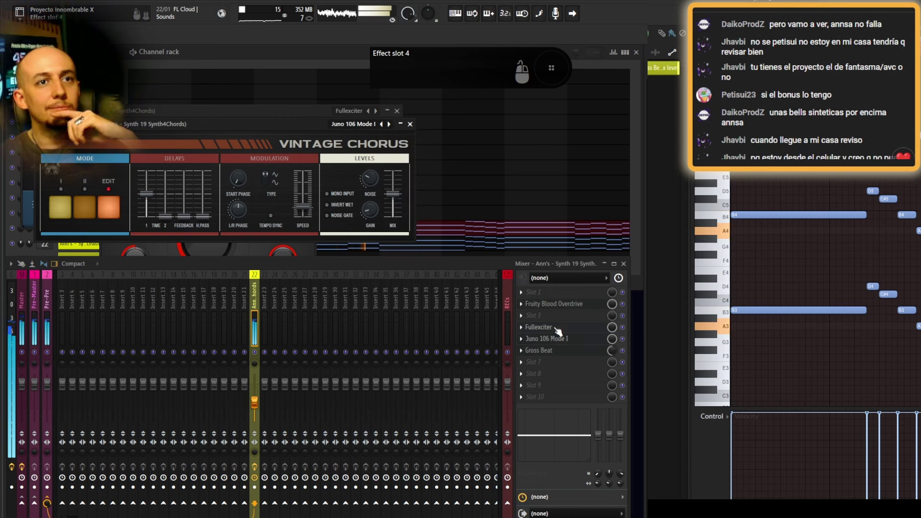
Open the LeadVbrato notes in the piano roll and play the melody repeatedly to judge the processed synth sound
click(243, 119)
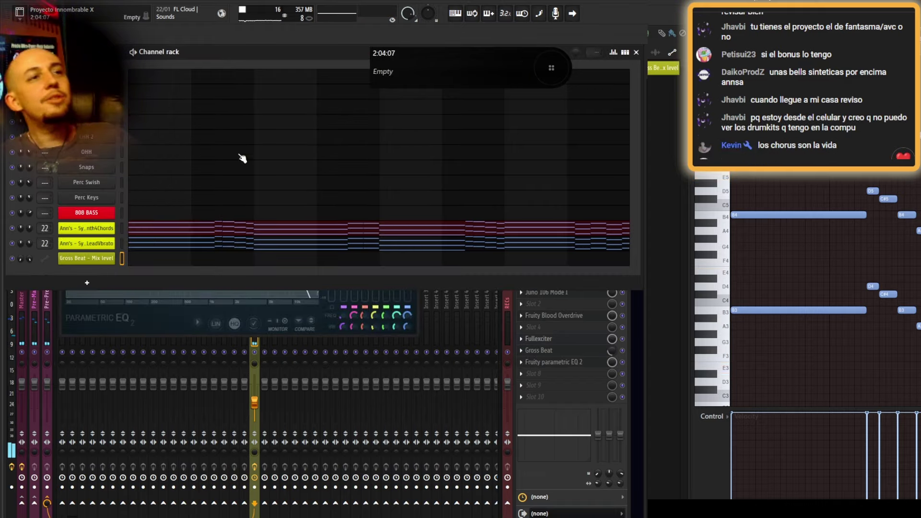
click(122, 243)
click(245, 239)
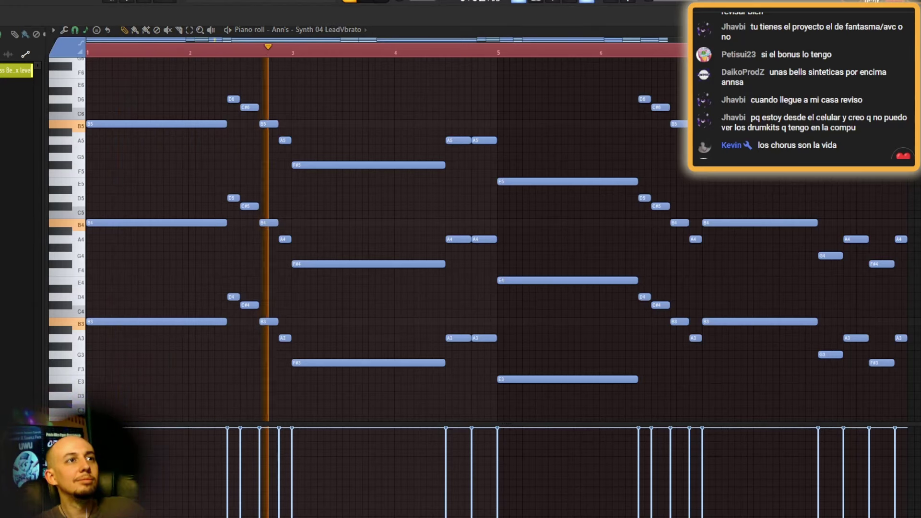
key(space)
key(space)
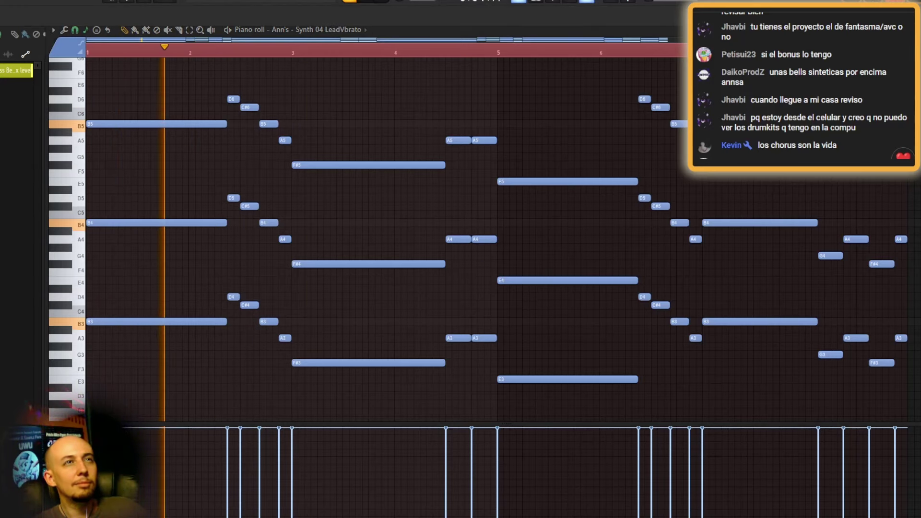
key(space)
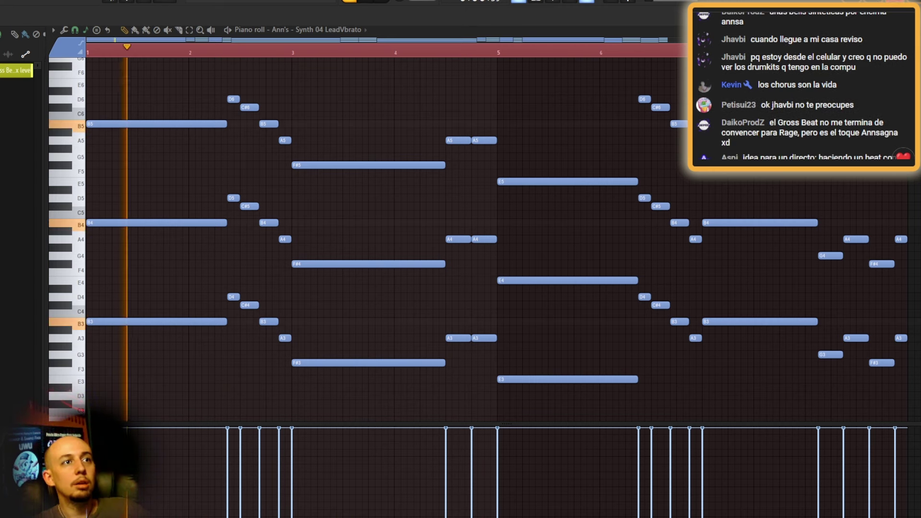
key(space)
key(space)
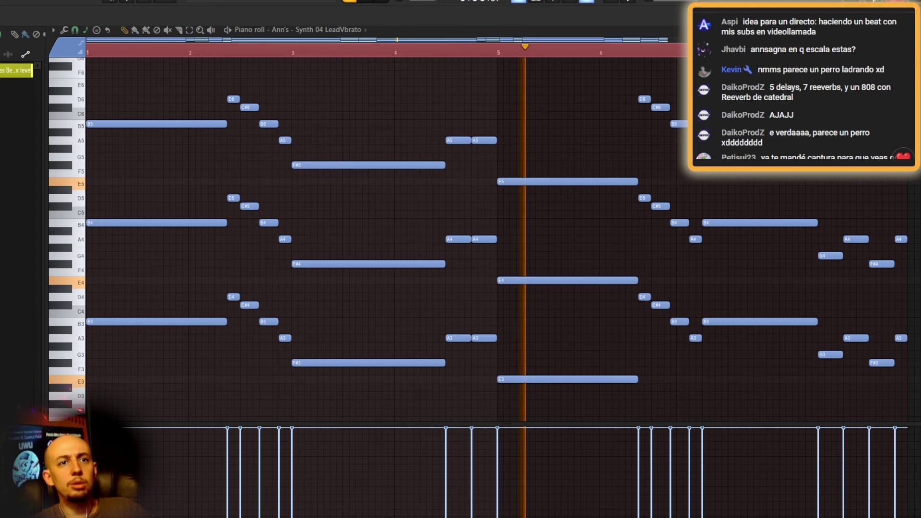
key(space)
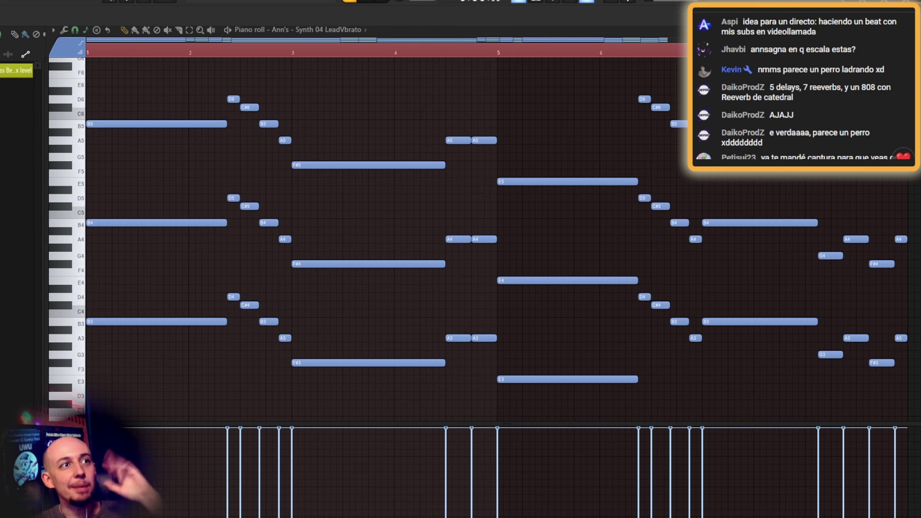
key(space)
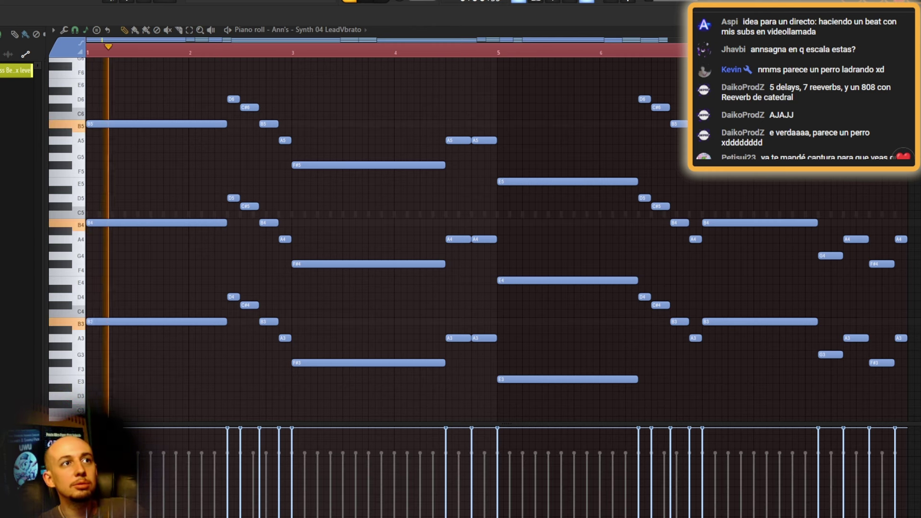
key(space)
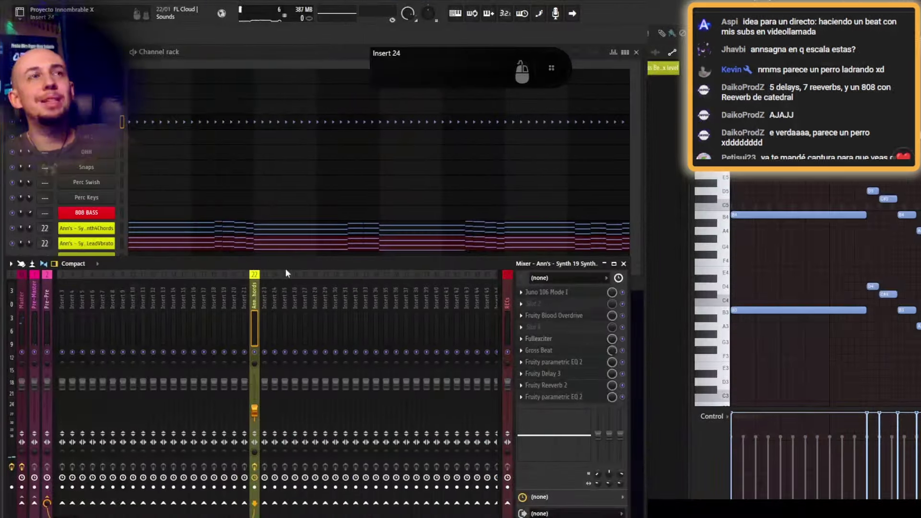
Play back the pattern to check the synth layers together with the drum channels
key(space)
click(140, 240)
click(243, 239)
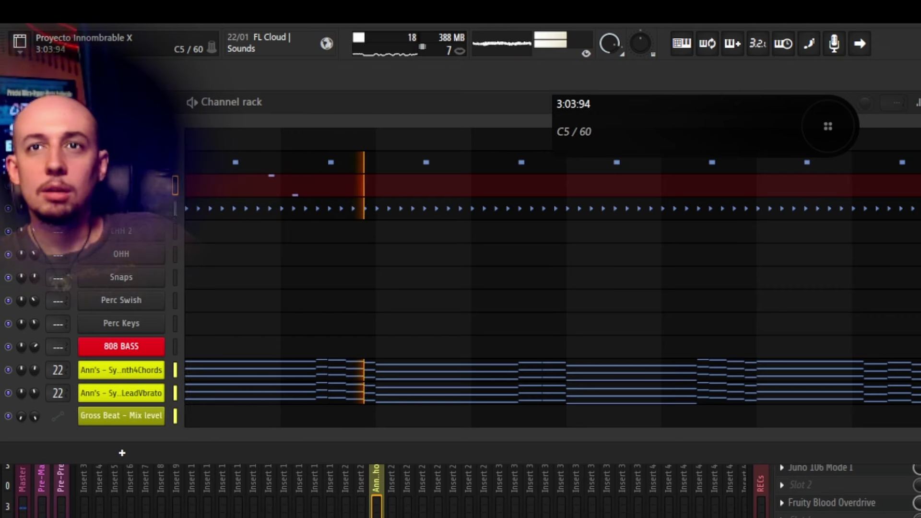
key(space)
key(space)
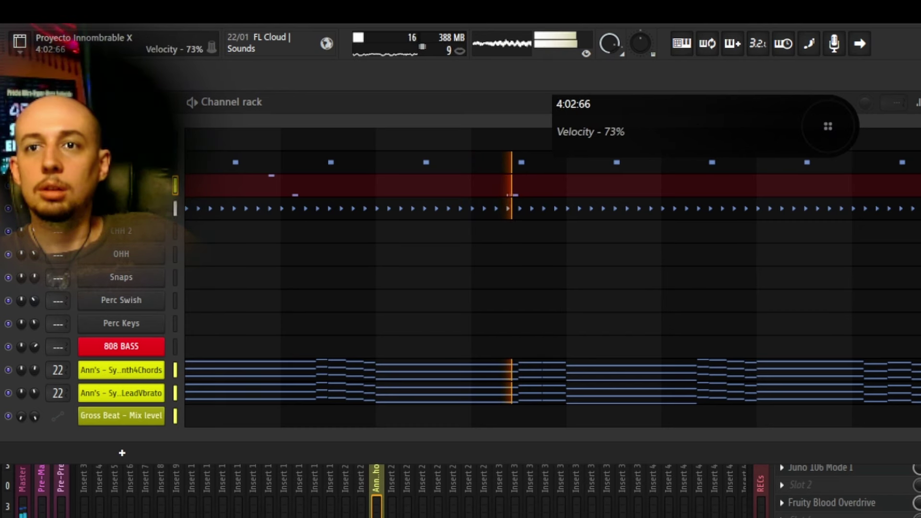
key(space)
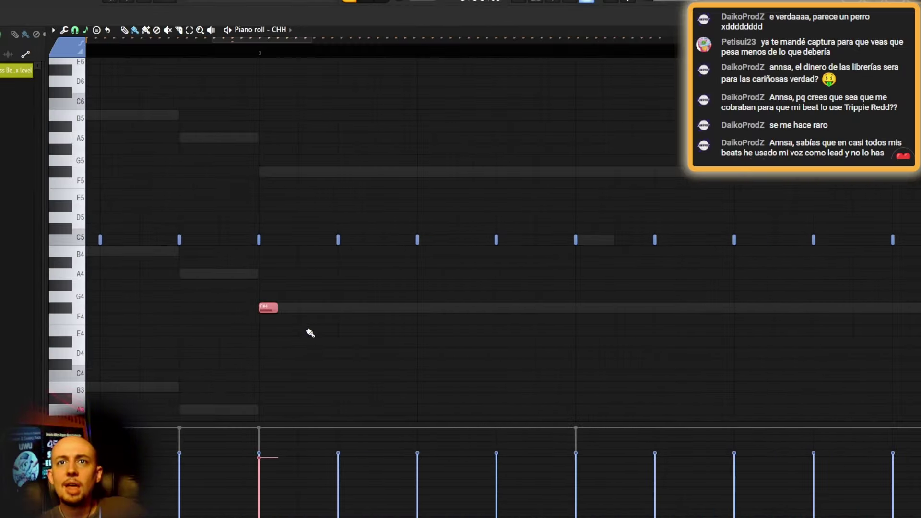
Chop the F#4 closed hi-hat note at the start of bar 3 with the Chopper's Default pattern
key(alt+u)
scroll(383, 287, down, 1)
key(space)
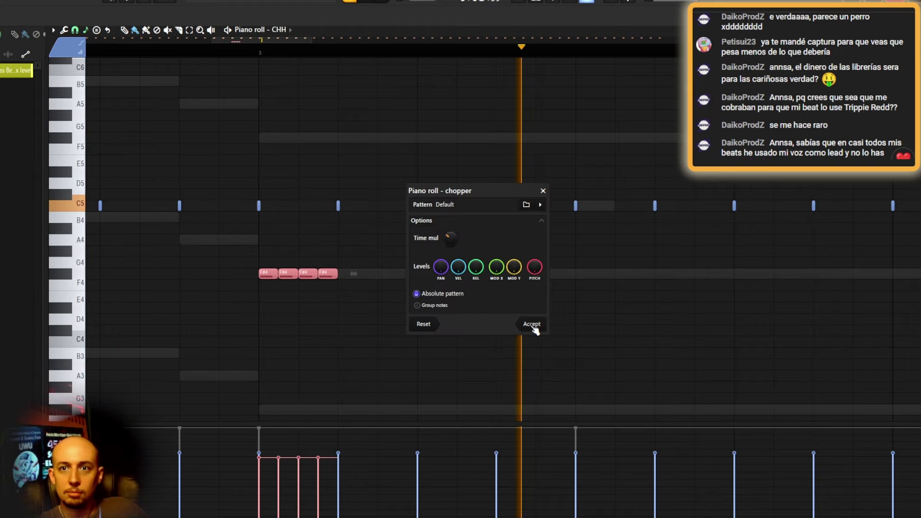
click(531, 324)
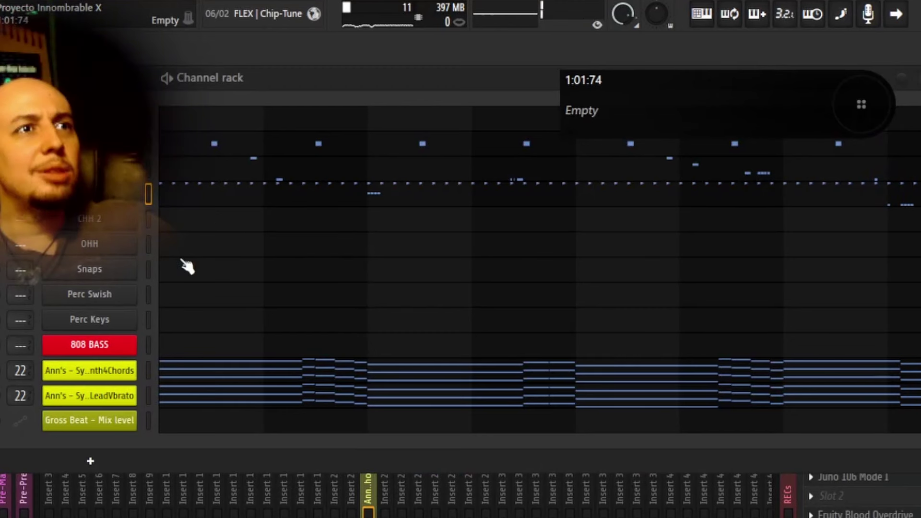
Fill the CHH 2 channel with a hit on every fourth step and play the pattern
right_click(103, 228)
click(336, 289)
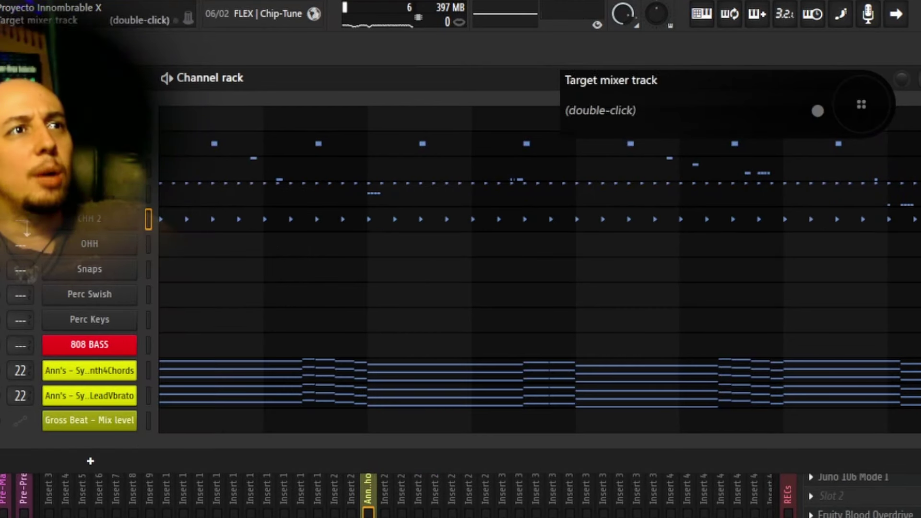
key(space)
Browse and preview the bass samples in the 01 - 808 BASS folder of the uwu library
scroll(7, 218, down, 4)
scroll(8, 218, down, 1)
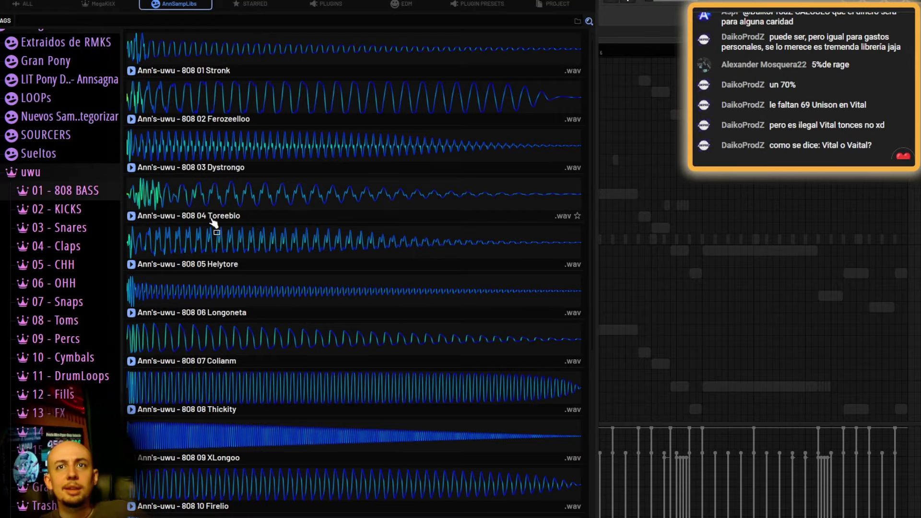
scroll(269, 207, down, 4)
scroll(298, 160, up, 4)
scroll(294, 380, down, 4)
click(293, 380)
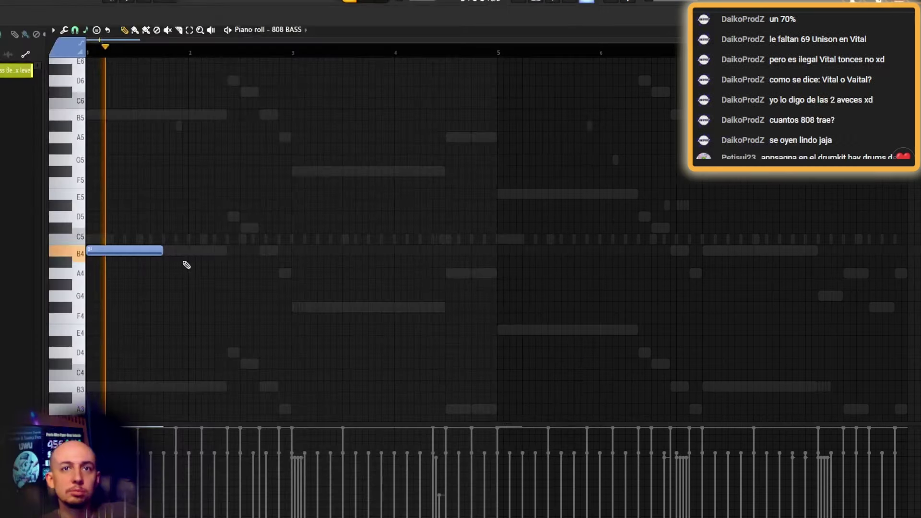
Add a third B4 note to the 808 BASS line, extending it to the end of bar 2
key(space)
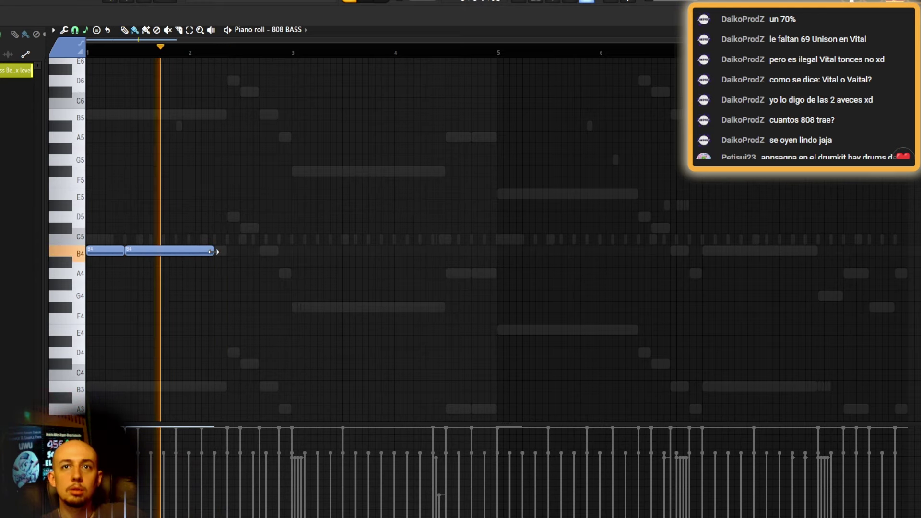
click(216, 251)
drag(302, 253, 291, 253)
Duplicate the three B4 bass notes into bars 3 and 4 and raise the copies to F#5
key(ctrl+b)
drag(298, 250, 331, 178)
click(375, 227)
scroll(375, 227, up, 2)
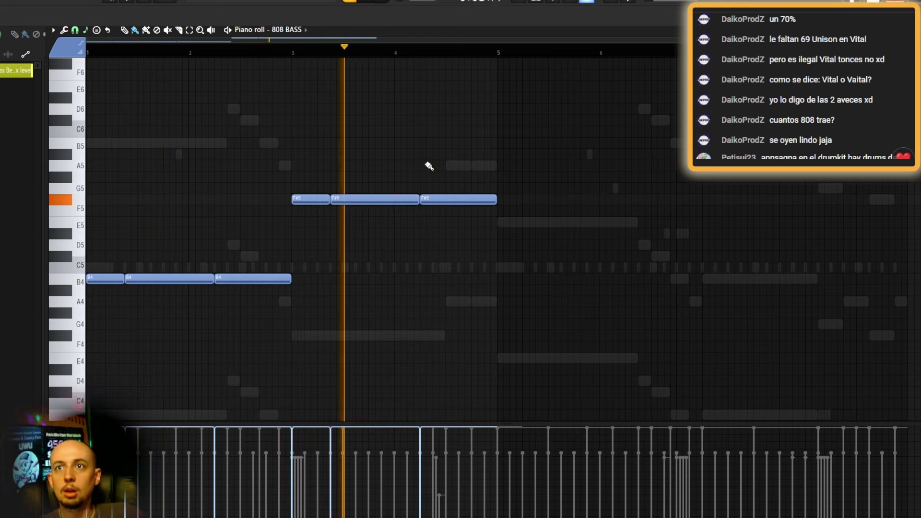
key(space)
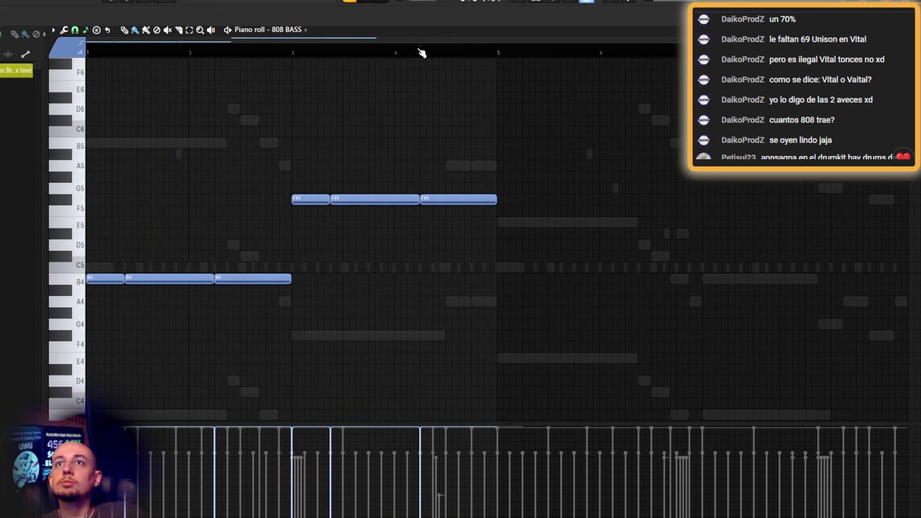
Shorten the last F#5 bass note and place an A4 note from mid-bar 4 to the start of bar 5
key(ctrl+Down)
scroll(486, 218, down, 1)
ctrl+scroll(489, 286, up, 5)
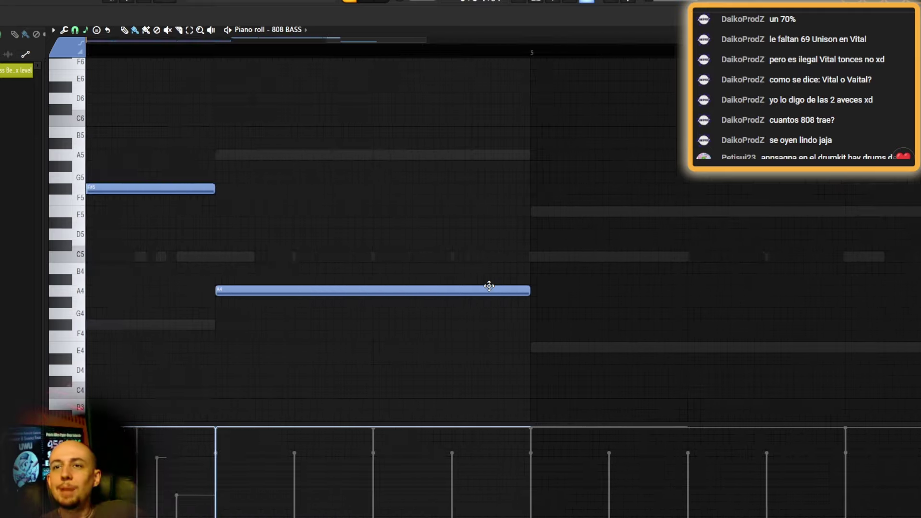
Chop the last beat of the A4 bass note into four short notes with the Chopper's Default pattern
key(alt+u)
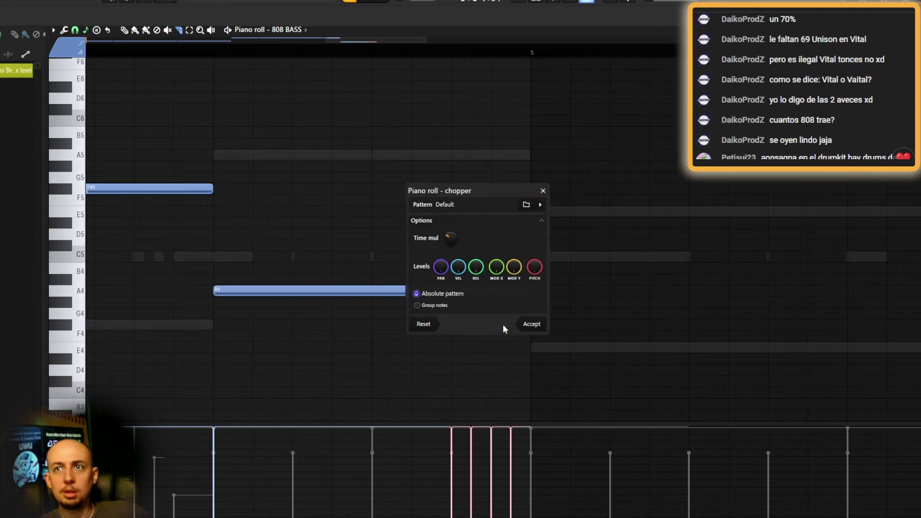
key(space)
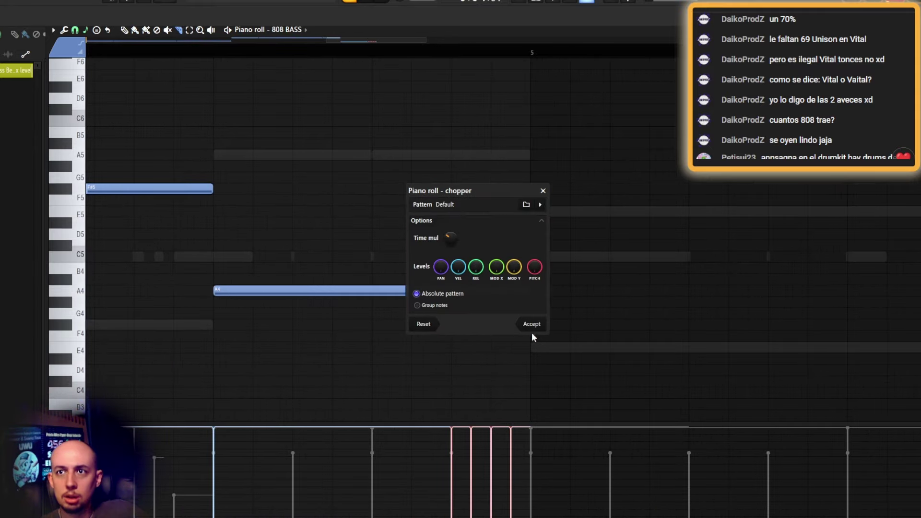
click(532, 324)
Copy the three B4 bass notes from bars 1 and 2 to bars 5 and 6 at E5
ctrl+scroll(467, 345, down, 5)
drag(240, 265, 40, 291)
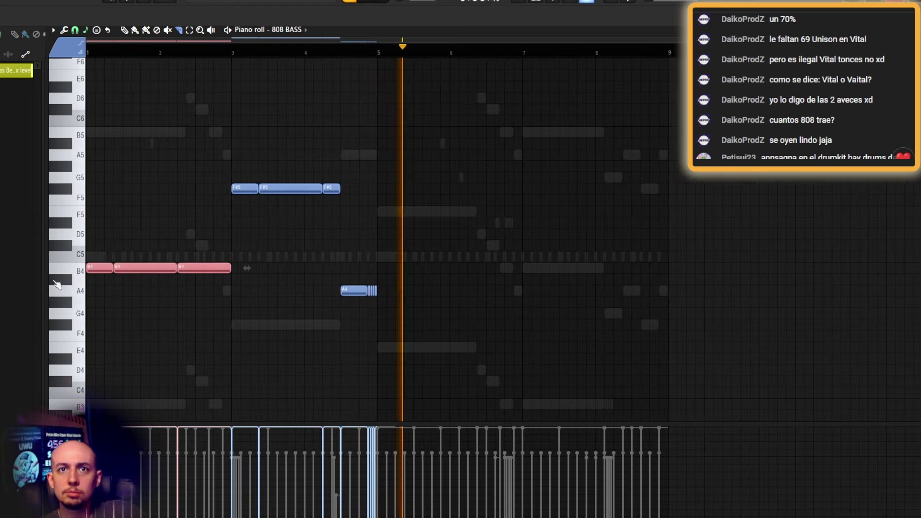
shift+drag(91, 271, 428, 224)
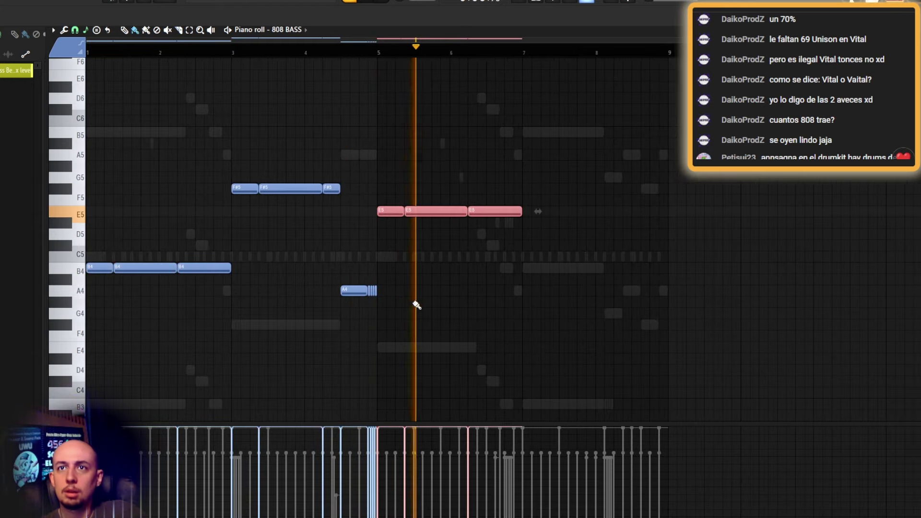
Lower the last E5 bass note an octave to E4 and shorten it to one beat, ending at mid-bar 6
click(493, 197)
click(501, 211)
key(ctrl+Down)
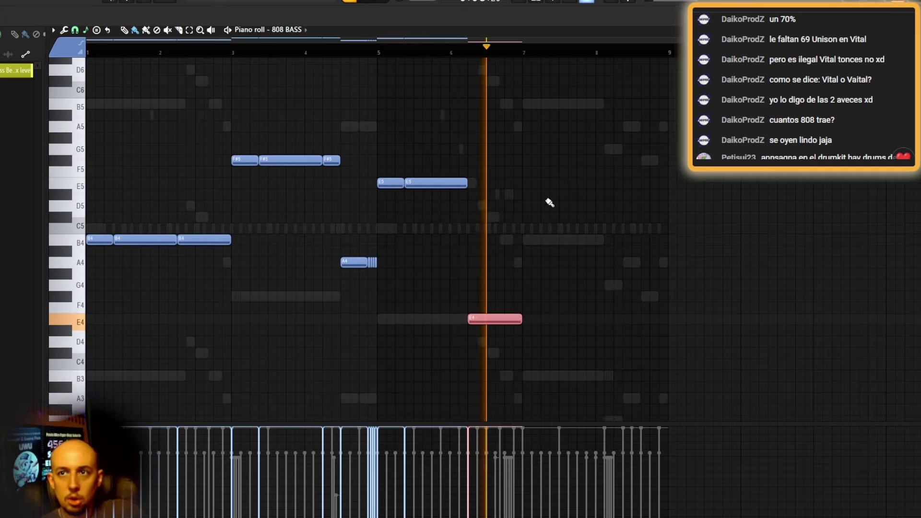
ctrl+scroll(521, 273, up, 3)
click(536, 331)
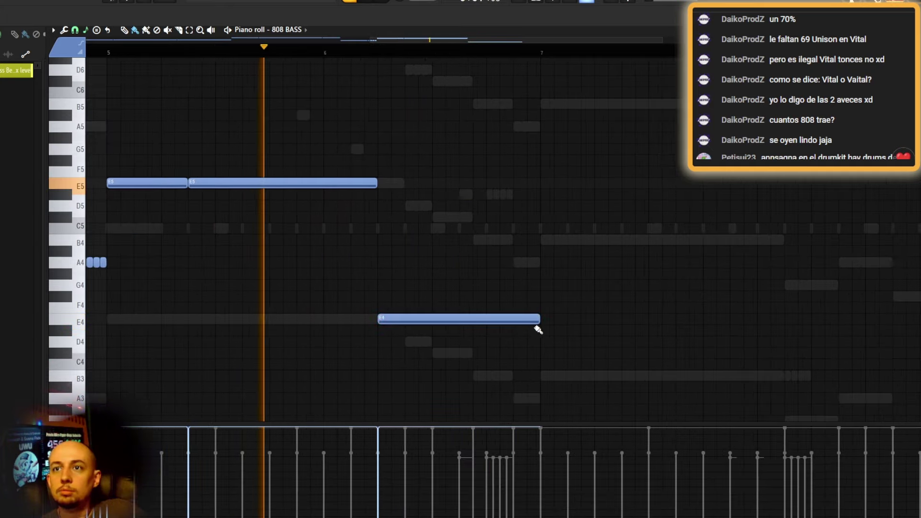
drag(536, 322, 437, 327)
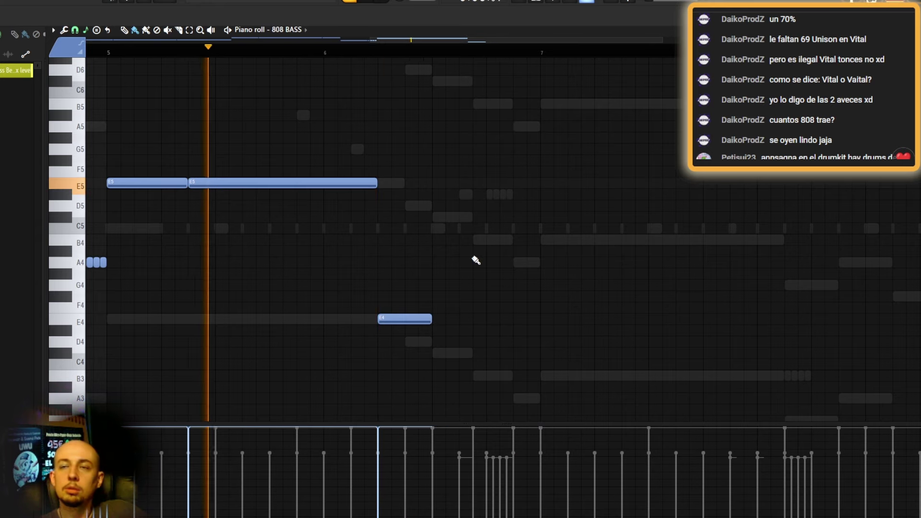
Add descending C#5, B4 and A4 bass notes in the second half of bar 6 and raise them one octave
ctrl+scroll(473, 259, down, 3)
ctrl+scroll(506, 276, up, 3)
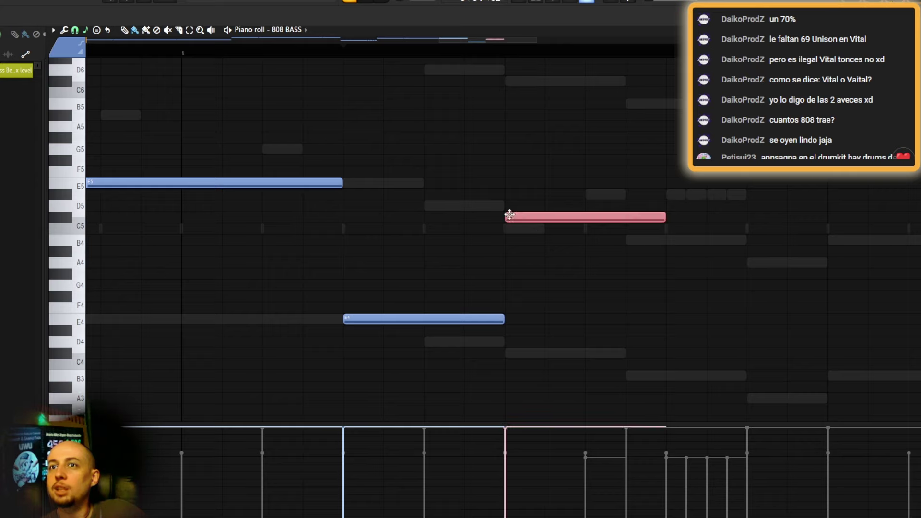
key(ctrl+z)
ctrl+scroll(664, 227, down, 4)
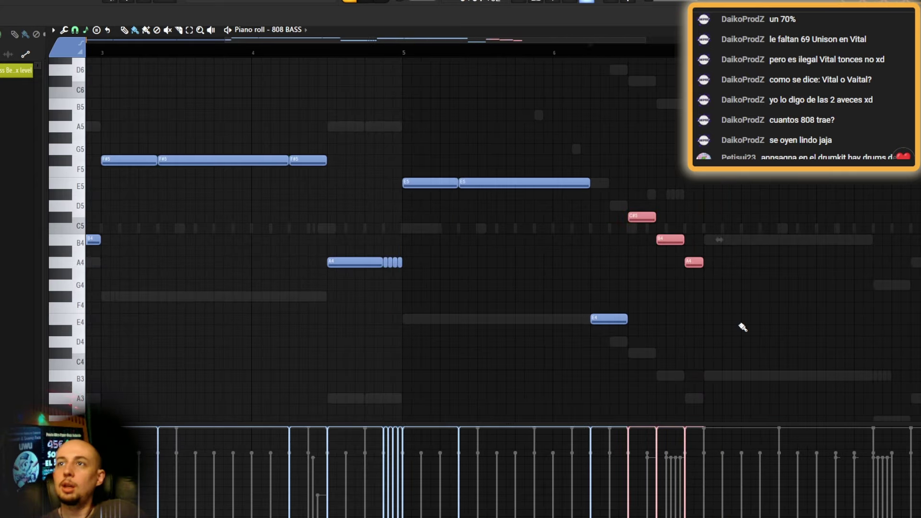
key(ctrl+Up)
scroll(742, 328, up, 1)
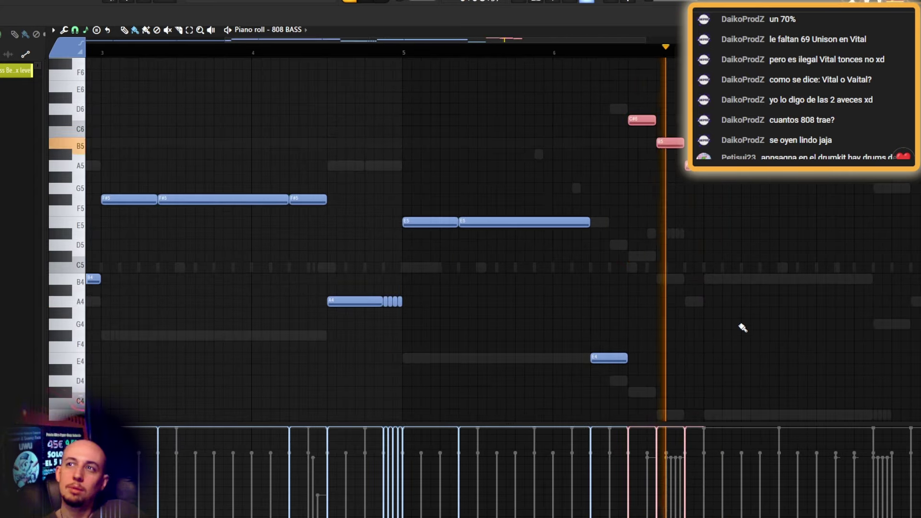
Copy the three B4 bass notes from bars 1 and 2 to bars 7 and 8
scroll(742, 327, down, 3)
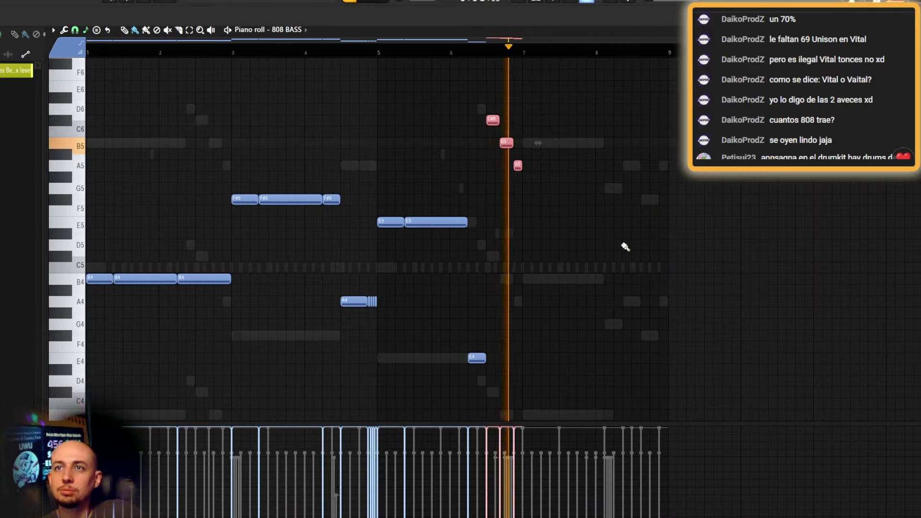
click(245, 278)
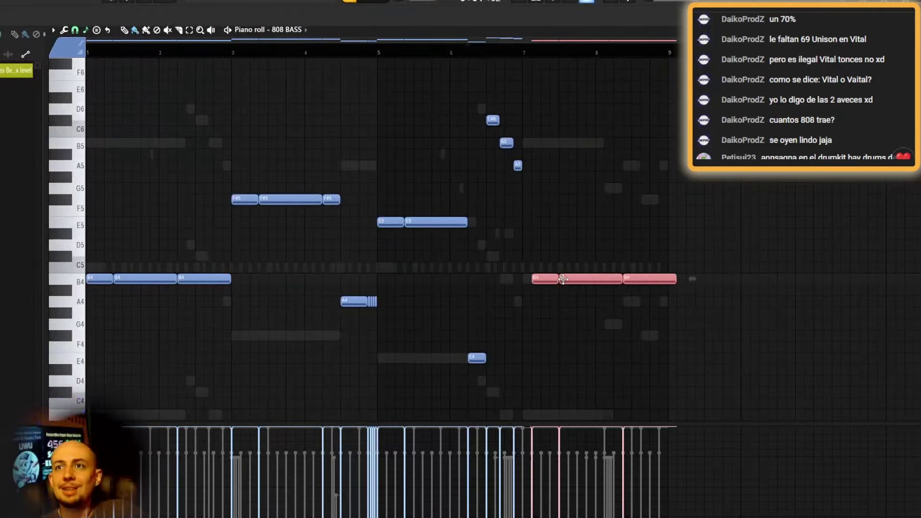
click(604, 229)
scroll(607, 238, up, 1)
scroll(608, 226, up, 2)
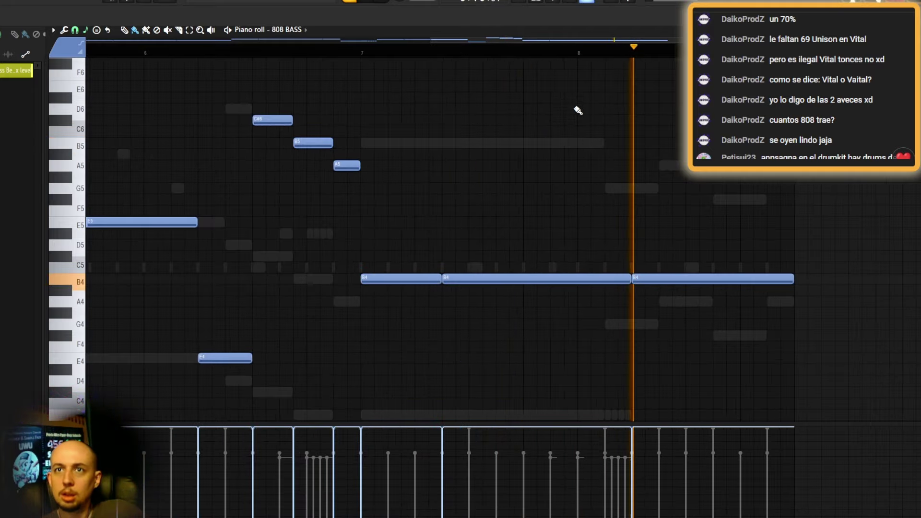
Replace the last B4 bass note in bar 8 with a G5 note followed by an F#5 note
key(ctrl+alt+z)
key(ctrl+alt+z)
key(ctrl+alt+z)
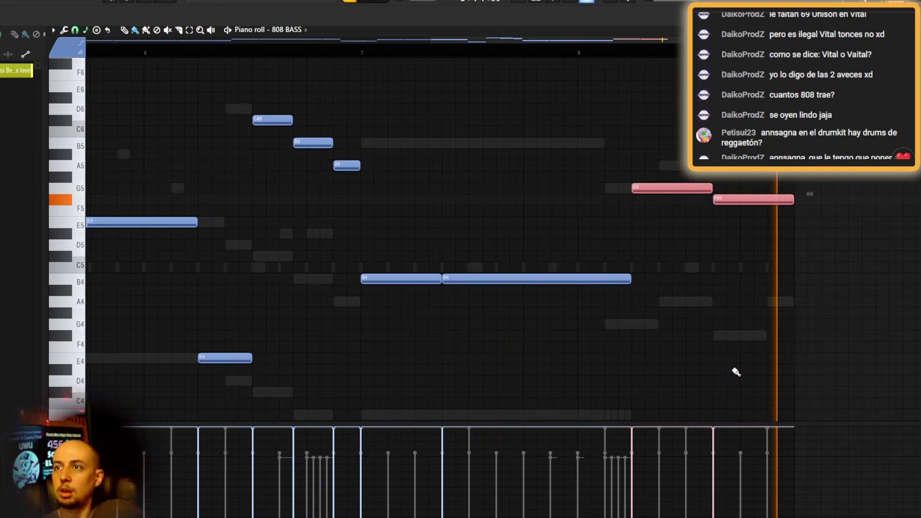
scroll(519, 319, down, 3)
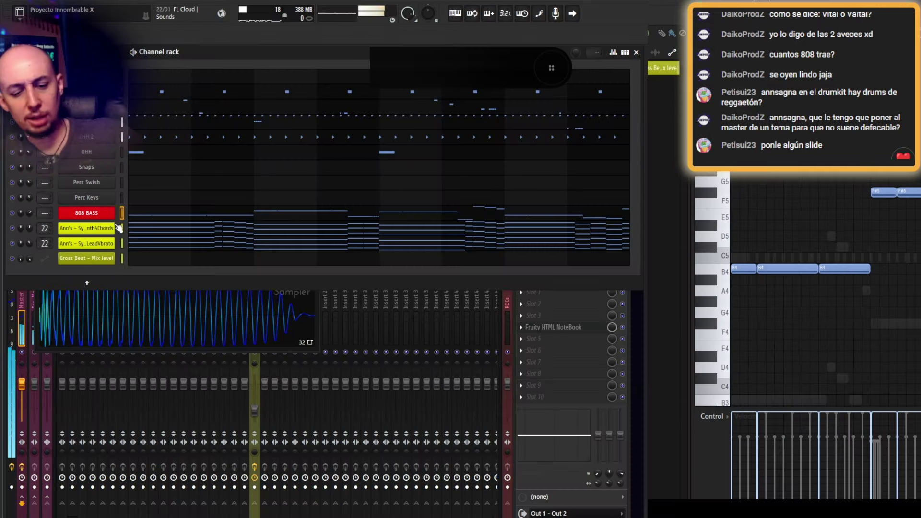
Route the 808 BASS channel to mixer track 25, load Fruity Blood Overdrive on it and adjust the pre-amp
click(282, 318)
key(ctrl+l)
key(F8)
click(120, 145)
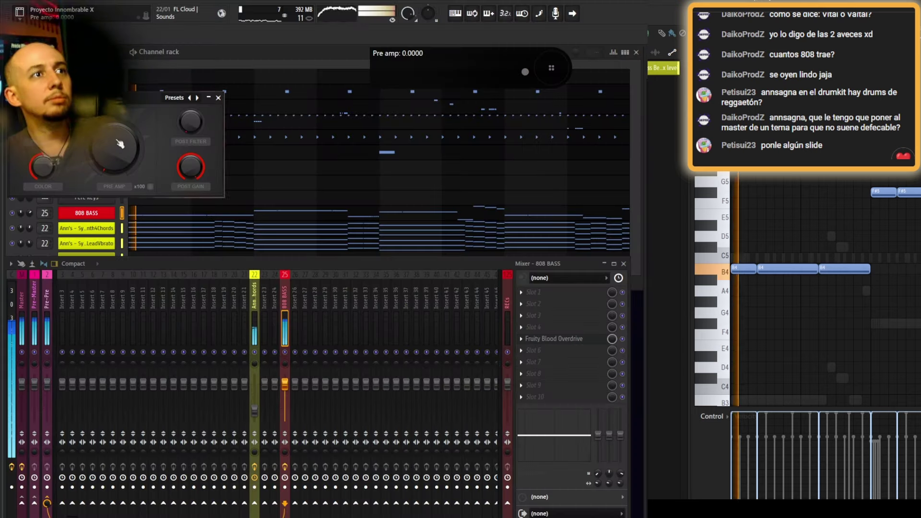
drag(116, 166, 117, 161)
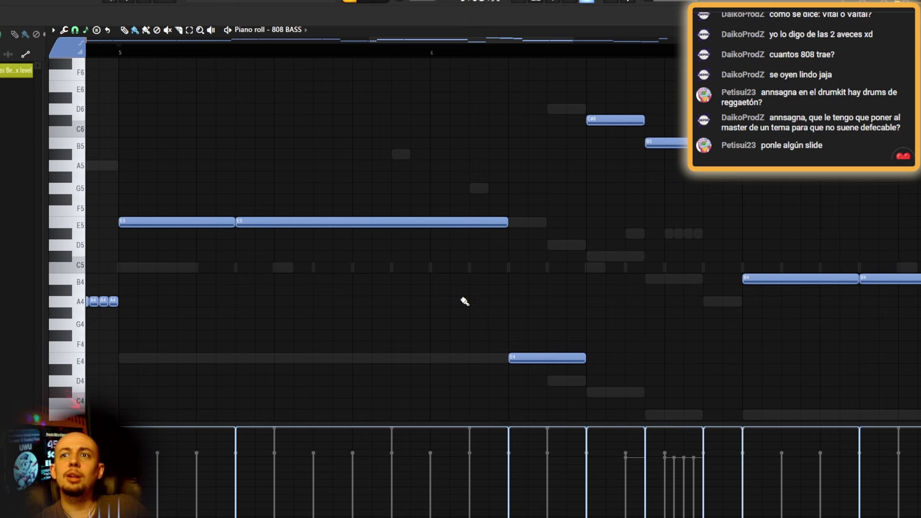
Add a one-beat E4 slide note in bar 5 and lower the B5 bass note in bar 6 an octave to B4
drag(319, 359, 338, 358)
key(space)
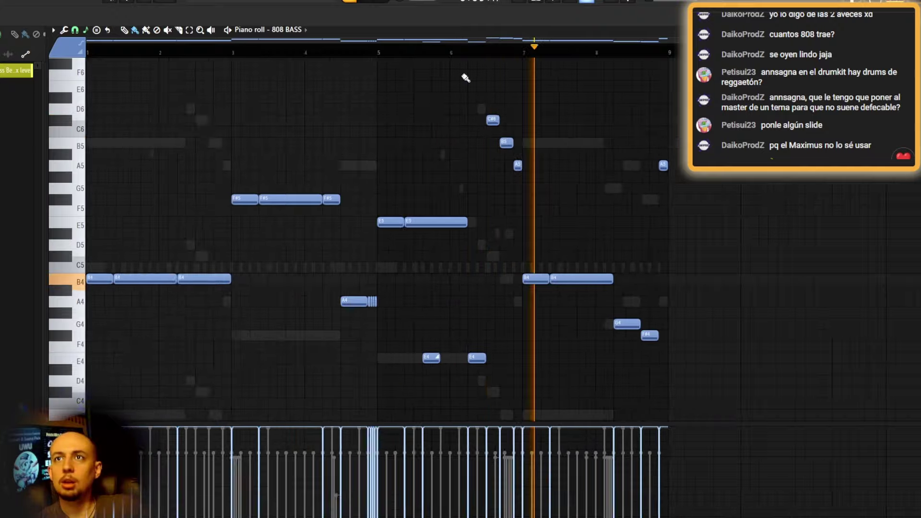
drag(465, 78, 476, 183)
key(ctrl+Down)
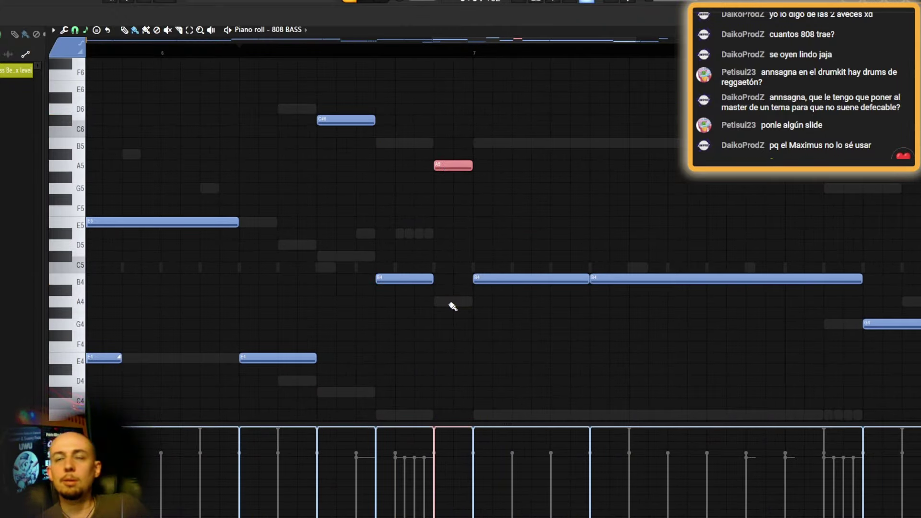
Delete the A5 bass notes at the ends of bars 6 and 8 and shorten the G4 note to one beat
scroll(441, 254, down, 4)
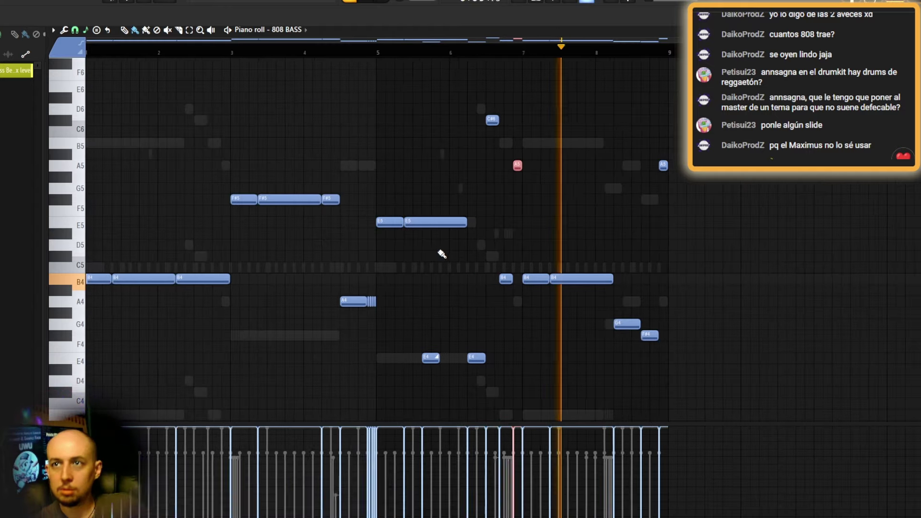
scroll(446, 251, up, 4)
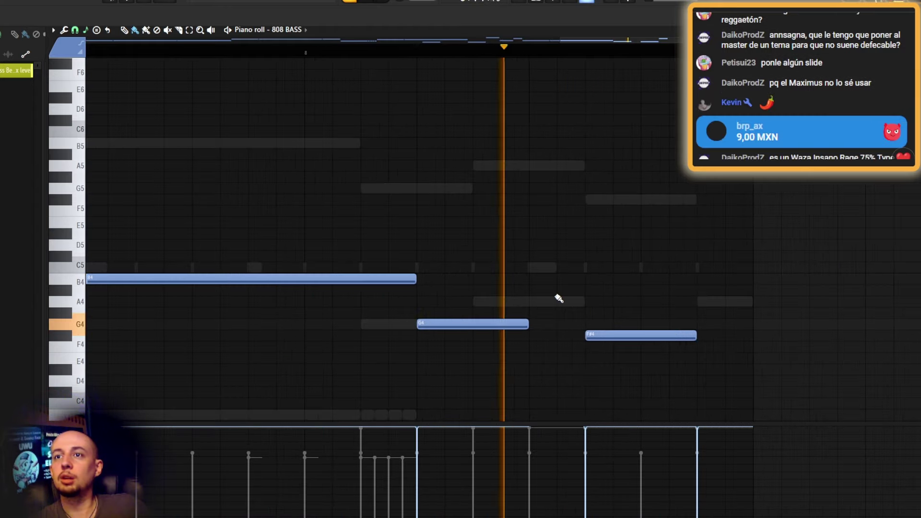
scroll(560, 297, down, 3)
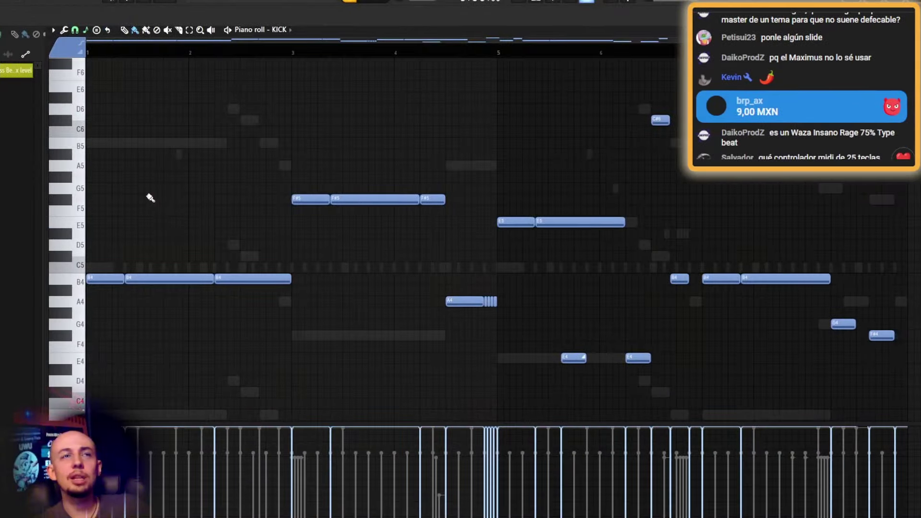
Copy the 808 bass notes into the KICK piano roll and limit them all to C5 with the limiter/transposer
key(ctrl+a)
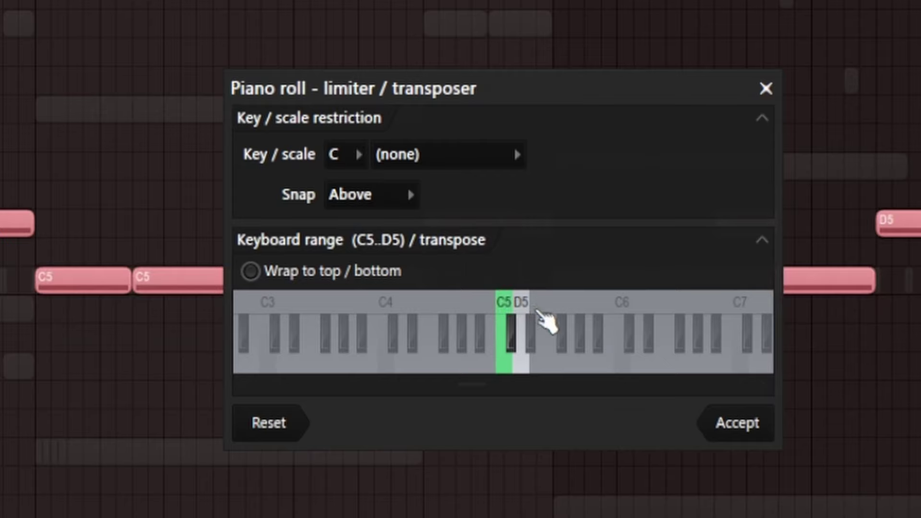
drag(534, 310, 531, 304)
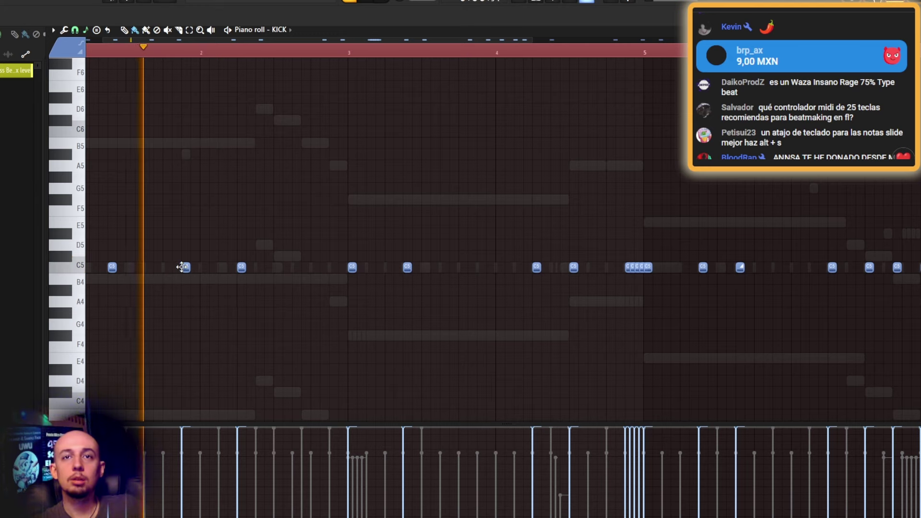
Move the kick at the end of bar 1 one beat later into bar 2 and add a kick just before bar 3
drag(182, 268, 222, 268)
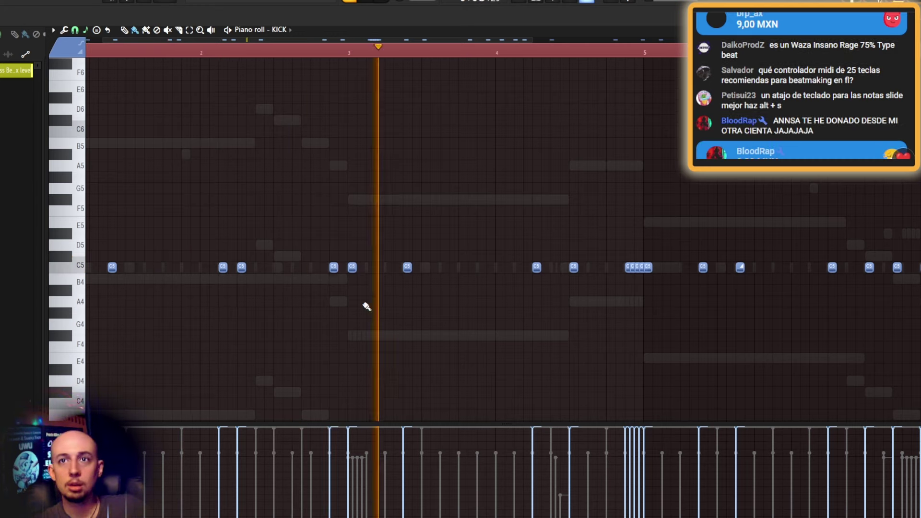
scroll(324, 154, down, 3)
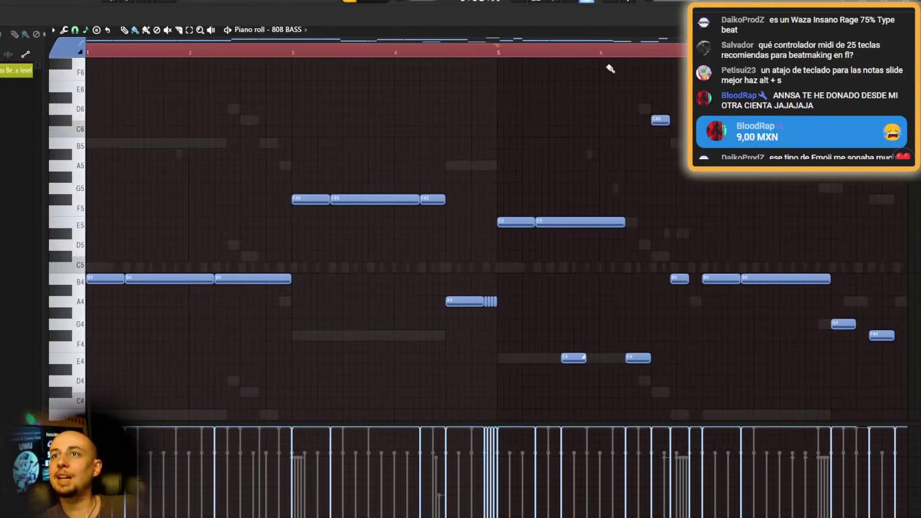
Lengthen the C#6 bass note in bar 6, shift the matching kick slightly earlier and delete the kick before it
scroll(582, 57, up, 3)
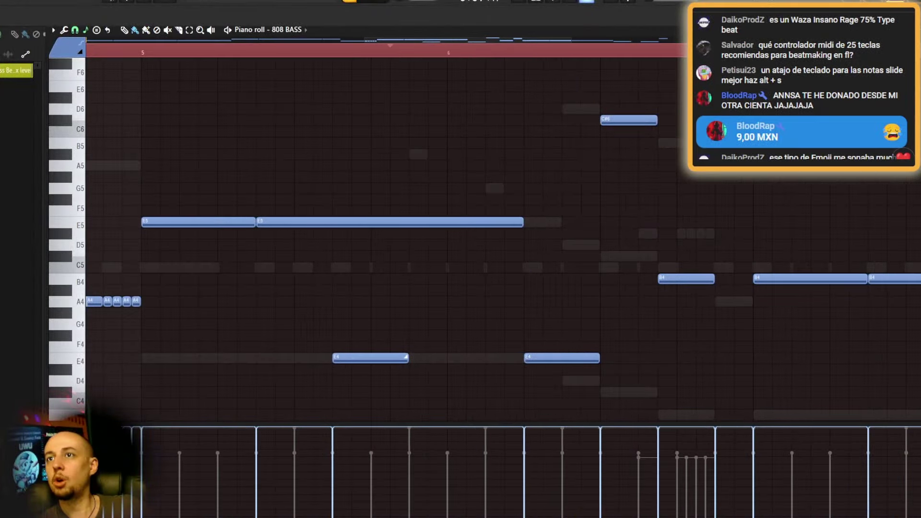
drag(654, 120, 688, 120)
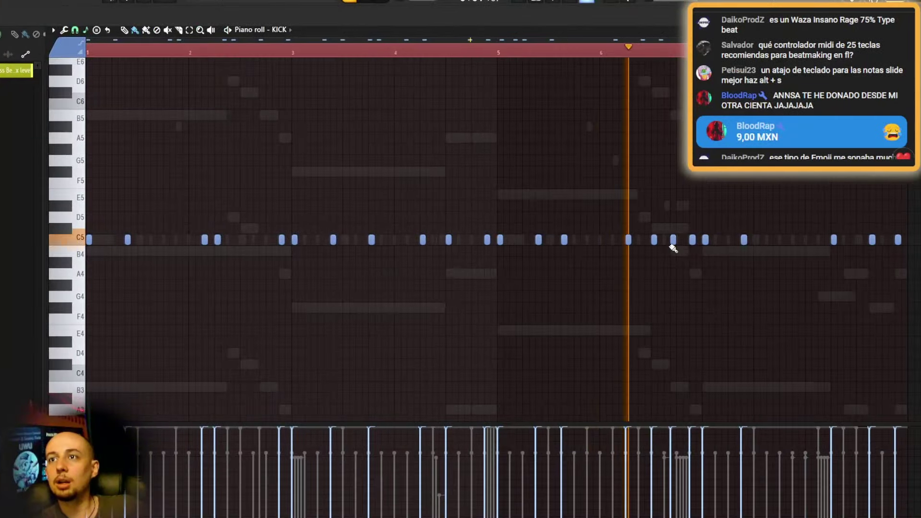
drag(673, 239, 666, 240)
right_click(653, 239)
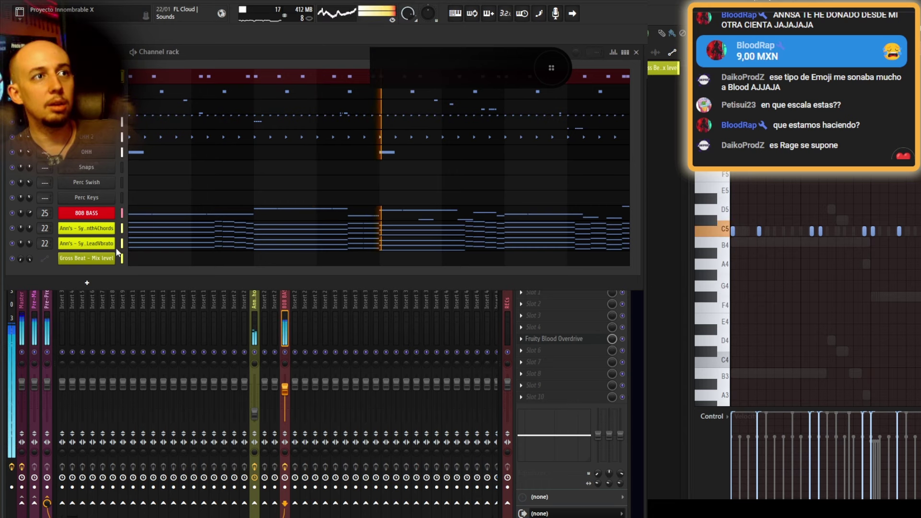
Set the volume of the synth chords' mixer track 22 to 28% and play the beat
click(254, 324)
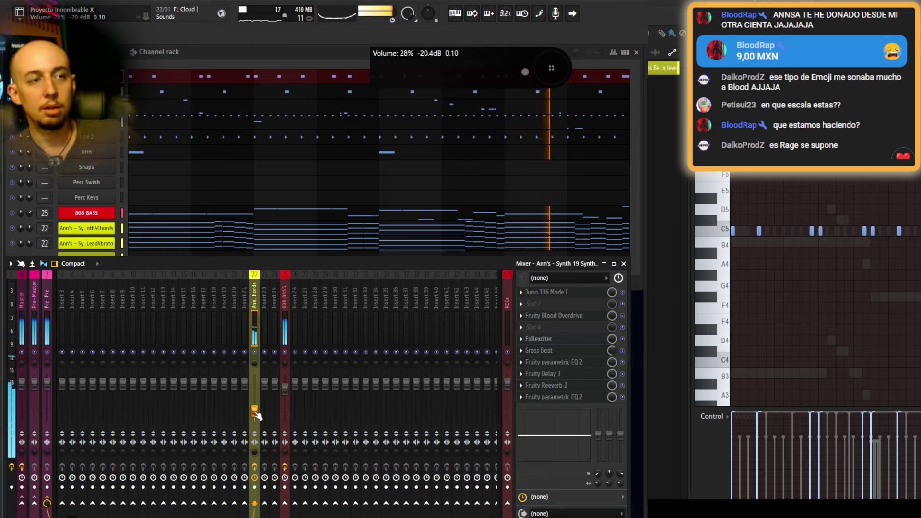
key(space)
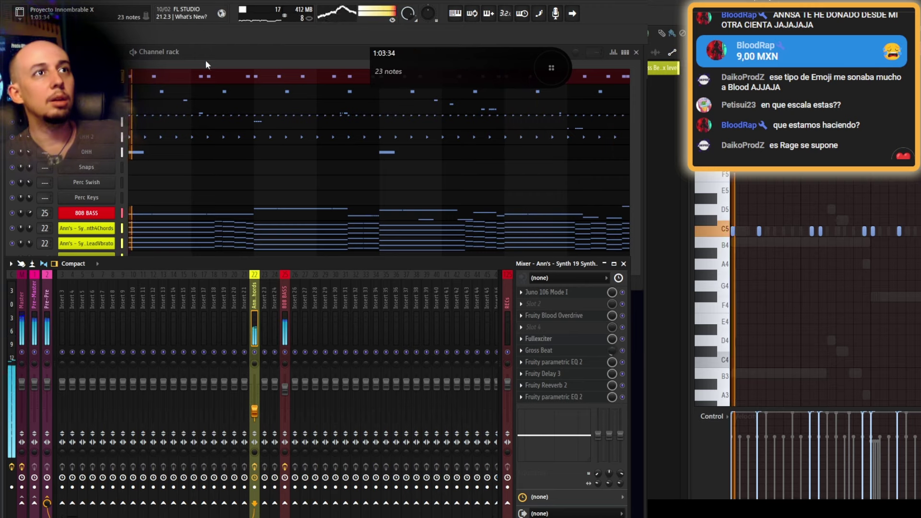
Load the Ann's - Synth 14 Synbaloo sample from the uwu library into a new channel
click(211, 56)
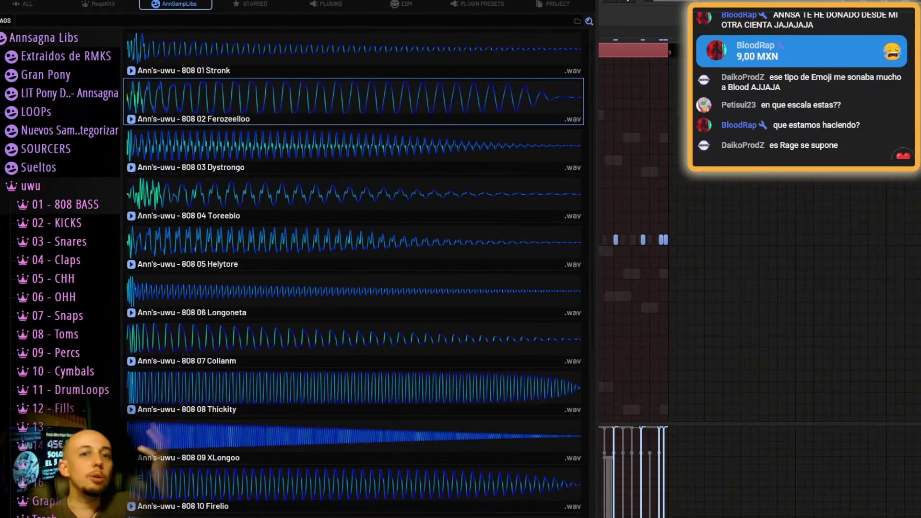
scroll(60, 269, down, 3)
click(57, 394)
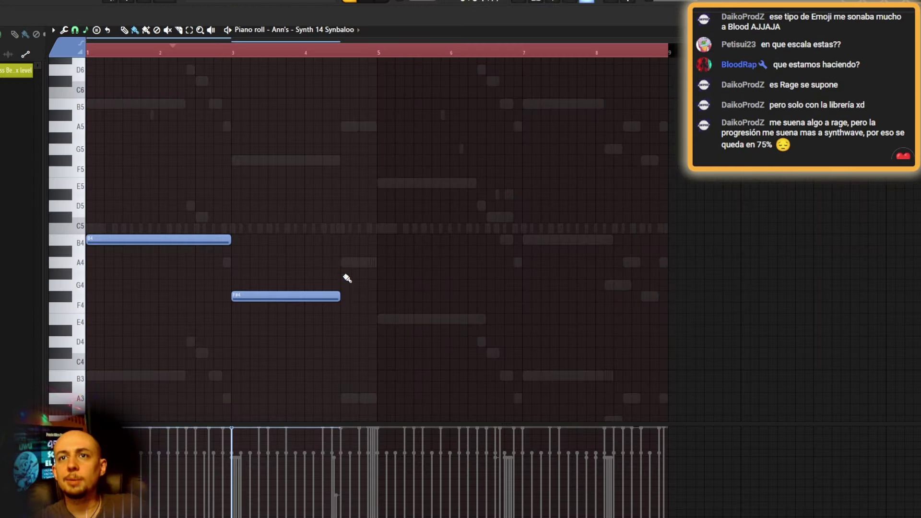
Extend the Synbaloo part with A4, E4 and B3 notes through bar 8, double the notes an octave up and add F#5 and D6 over bars 1 and 2
drag(448, 263, 377, 262)
click(383, 319)
click(536, 376)
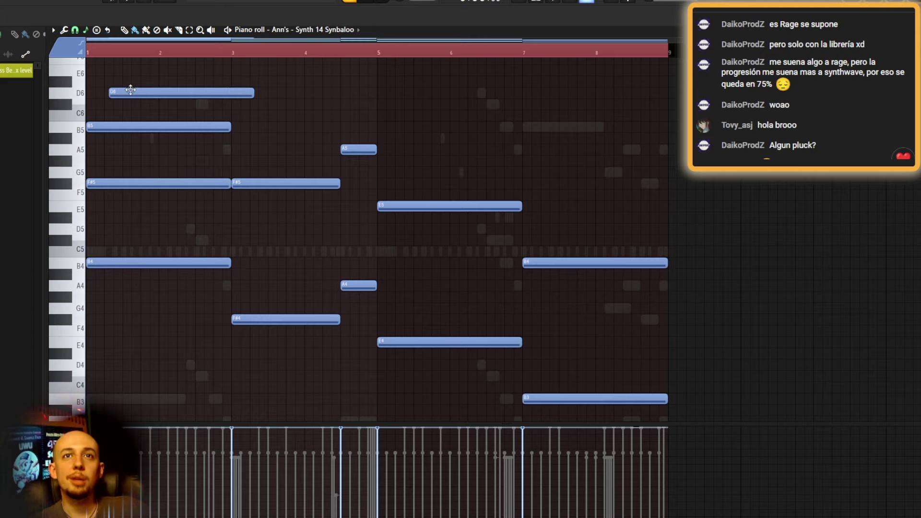
scroll(288, 125, up, 3)
key(space)
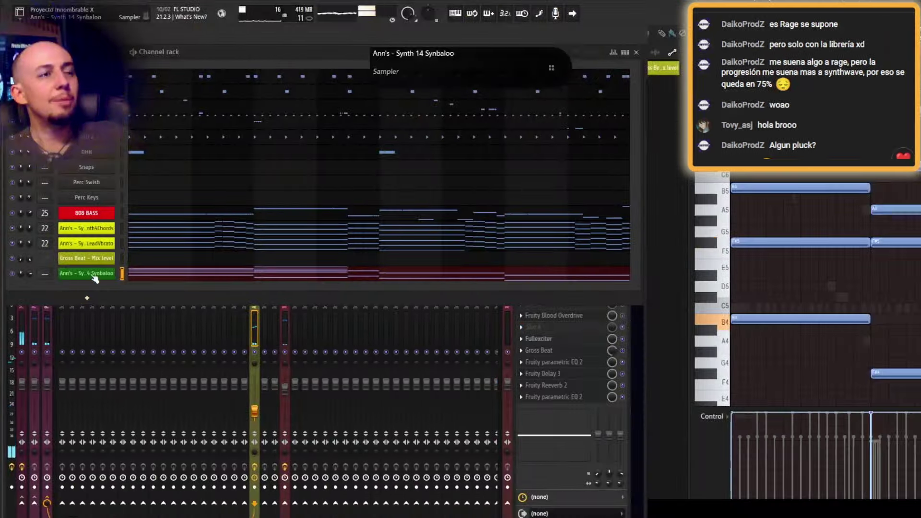
Set Synth 14 Synbaloo's time-stretching mode to Stretch and its channel volume to 45%
click(91, 267)
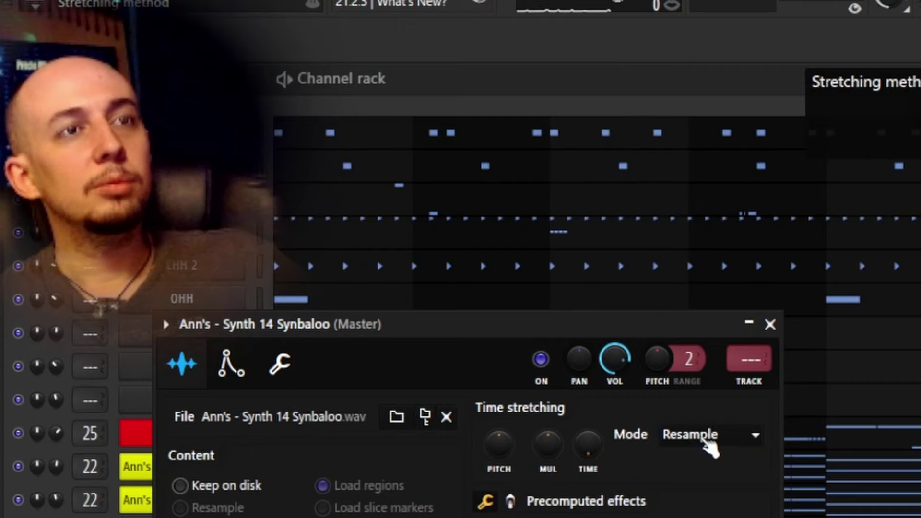
click(705, 439)
click(710, 492)
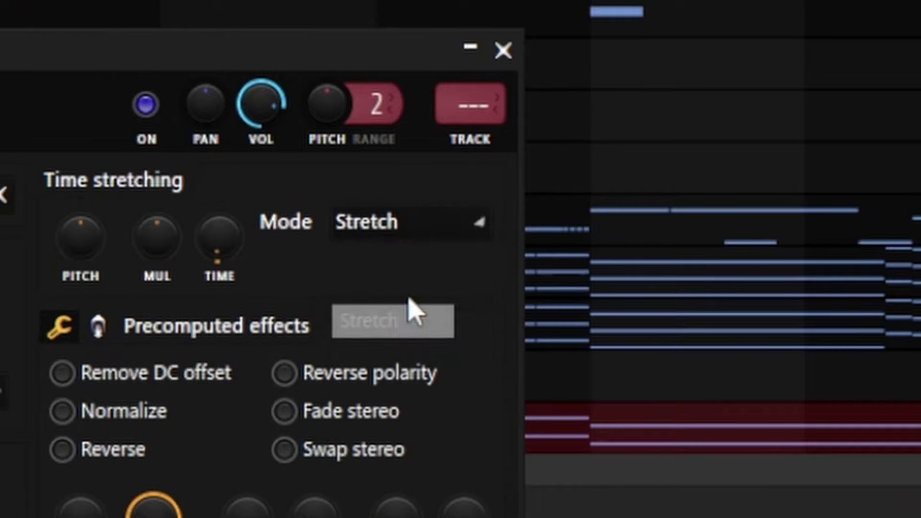
click(109, 181)
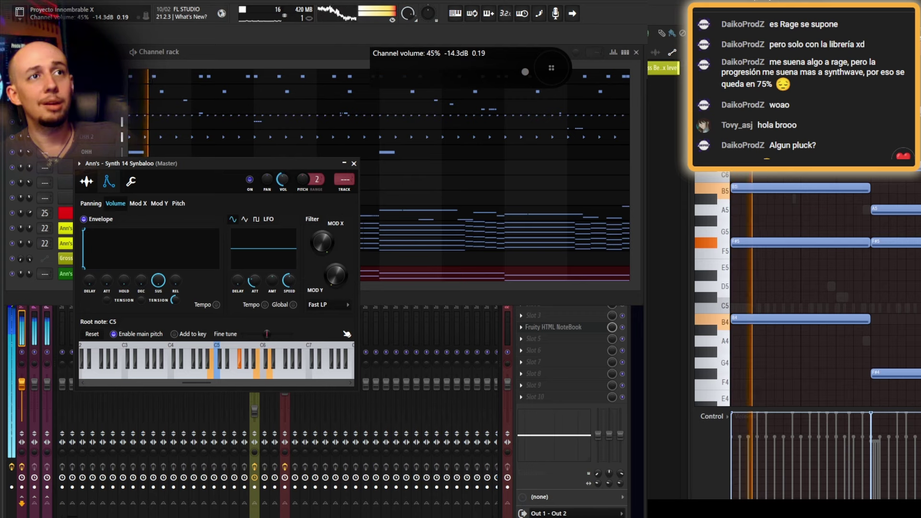
click(86, 181)
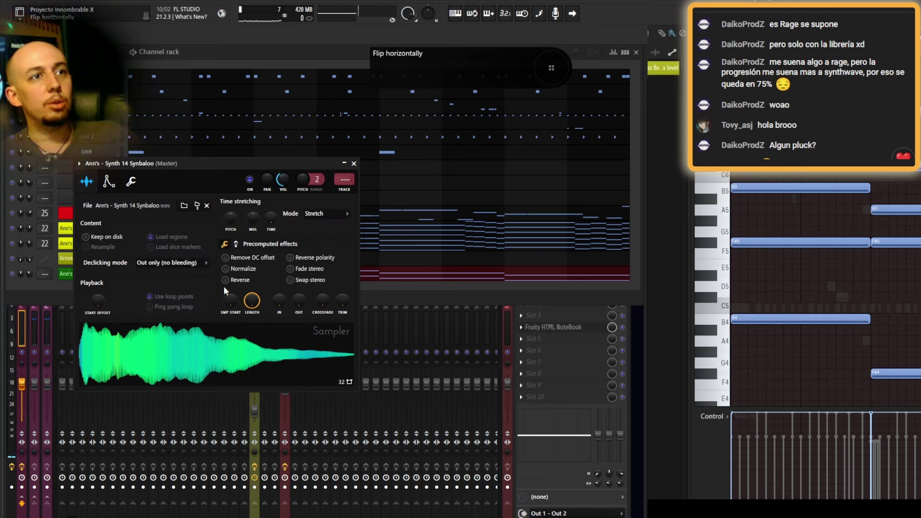
Set the Synbaloo sample's start offset to 2% and play the beat to check it
drag(231, 301, 233, 305)
key(space)
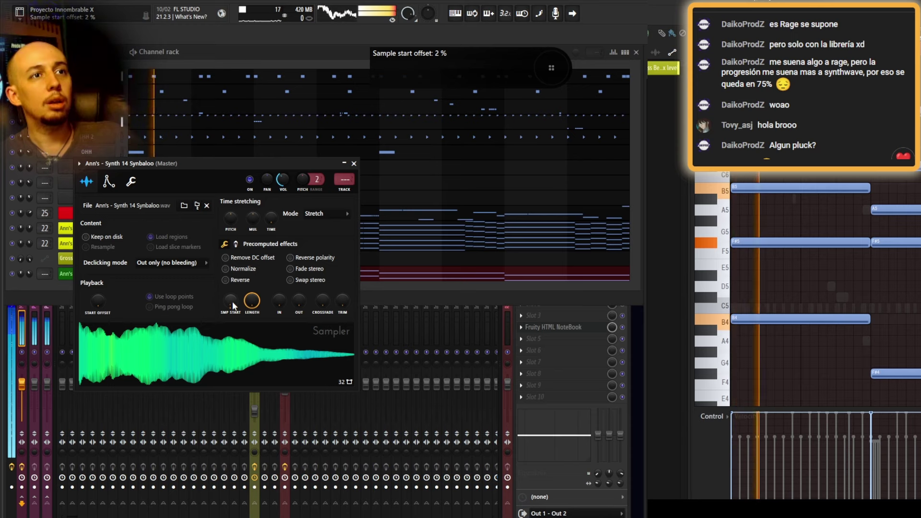
key(space)
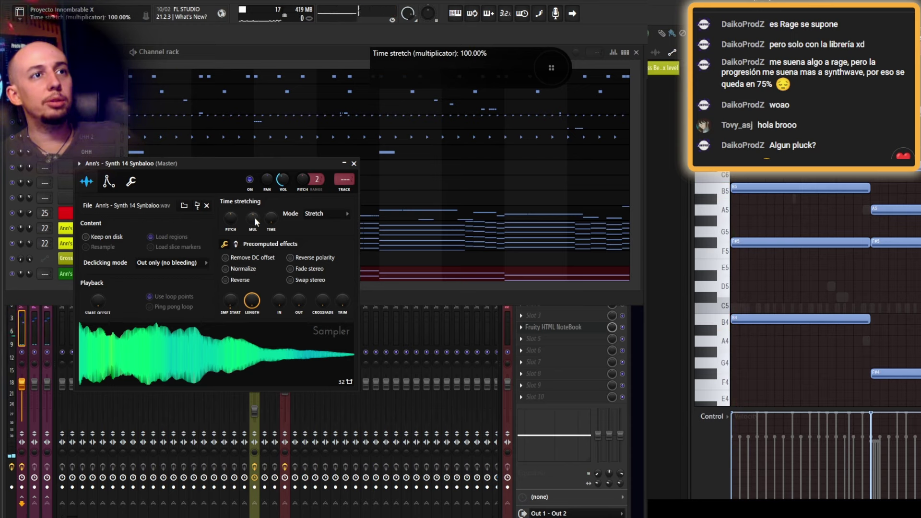
Increase the Synbaloo sample's time-stretch multiplier while auditioning the beat
drag(257, 217, 257, 215)
key(space)
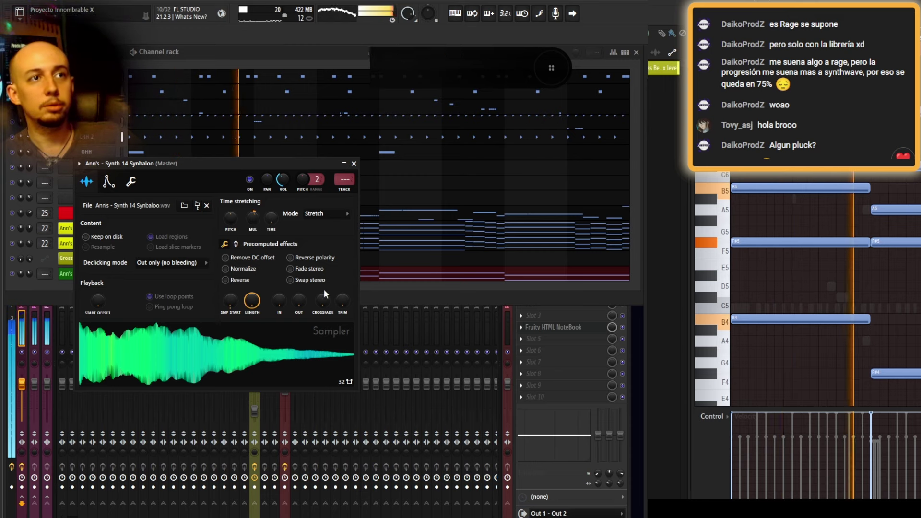
drag(258, 224, 258, 211)
key(space)
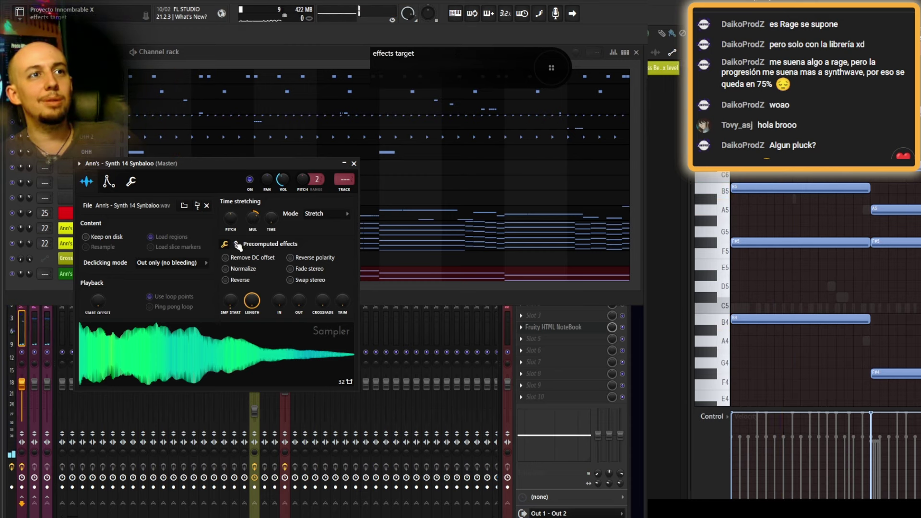
Boost the Synbaloo sample's gain by 3% and raise the EQ in its precomputed effects
drag(229, 268, 227, 261)
key(space)
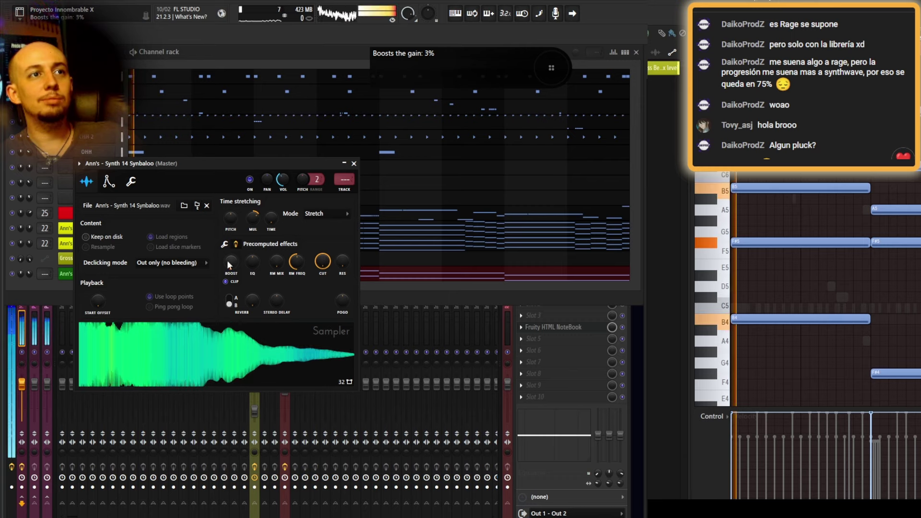
drag(246, 262, 247, 254)
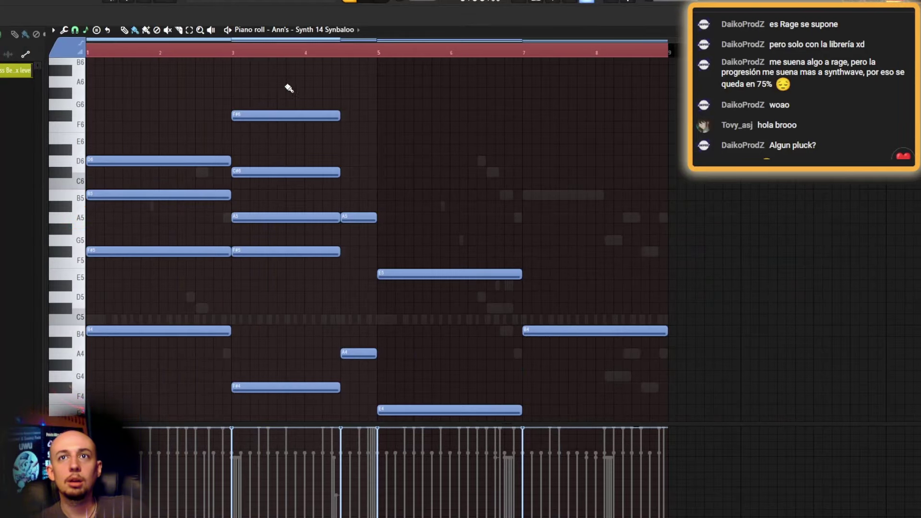
Fill out the Synbaloo chords with G#5 and B5 at bar 5, plus C#6 and a short E5 in bar 4, and play them
scroll(288, 86, up, 3)
scroll(368, 192, down, 2)
drag(372, 163, 372, 175)
scroll(372, 175, down, 2)
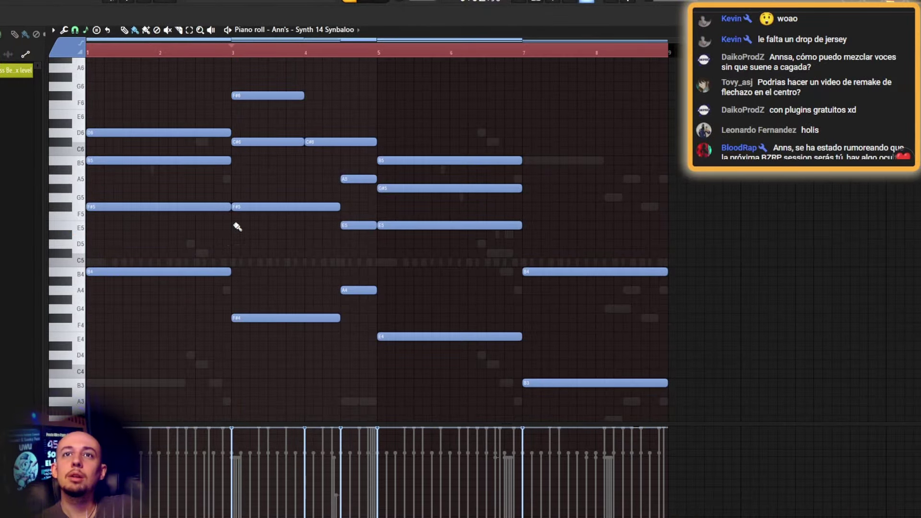
click(237, 178)
key(space)
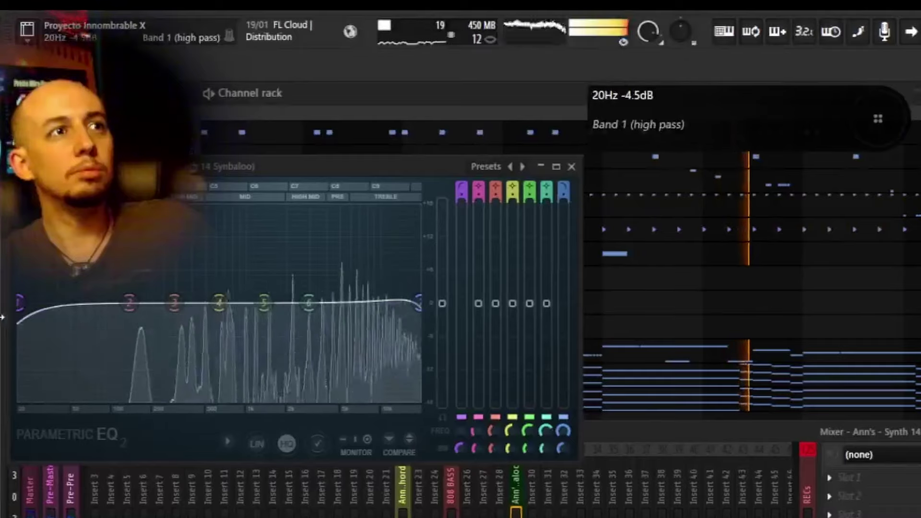
Cut the lows and dip the mids in Synbaloo's parametric EQ, and add Fruity Blood Overdrive to its mixer track
drag(19, 327, 111, 303)
drag(263, 302, 230, 353)
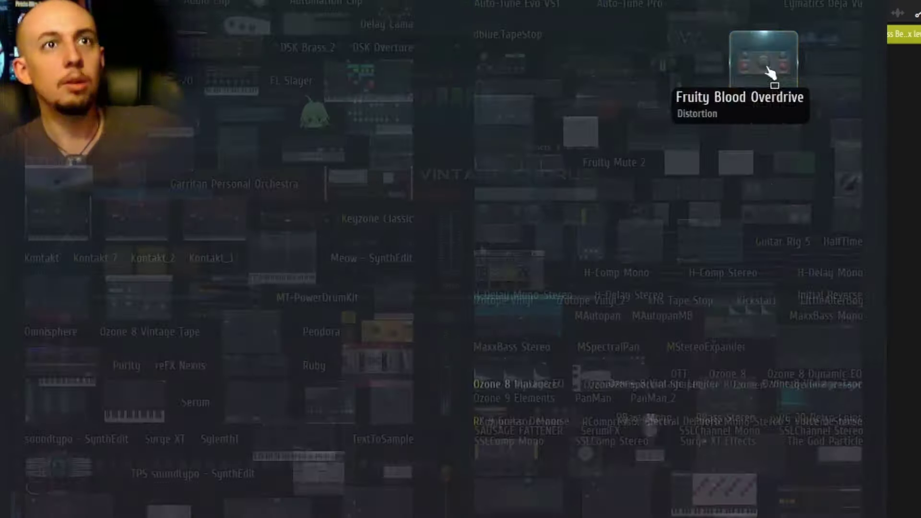
click(770, 72)
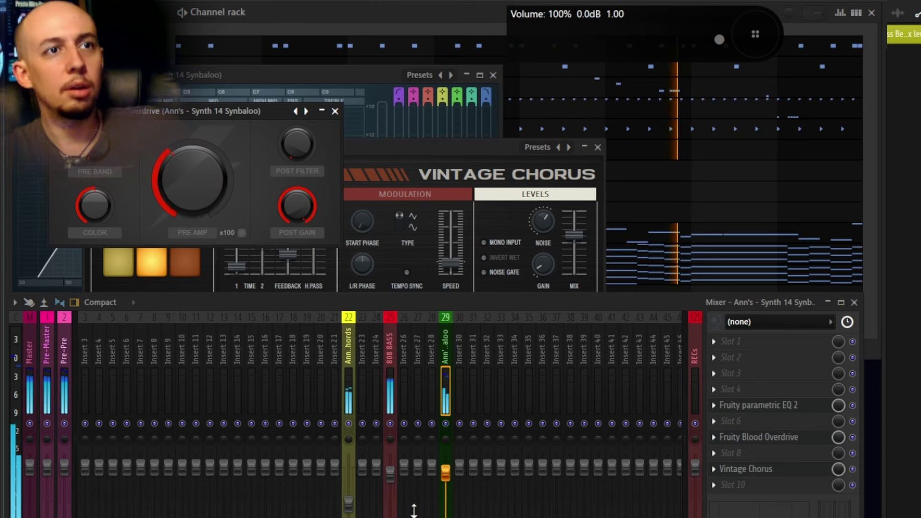
Lower the Synbaloo mixer track's volume and add Fruity Delay 3 to its eighth effect slot
drag(455, 479, 455, 497)
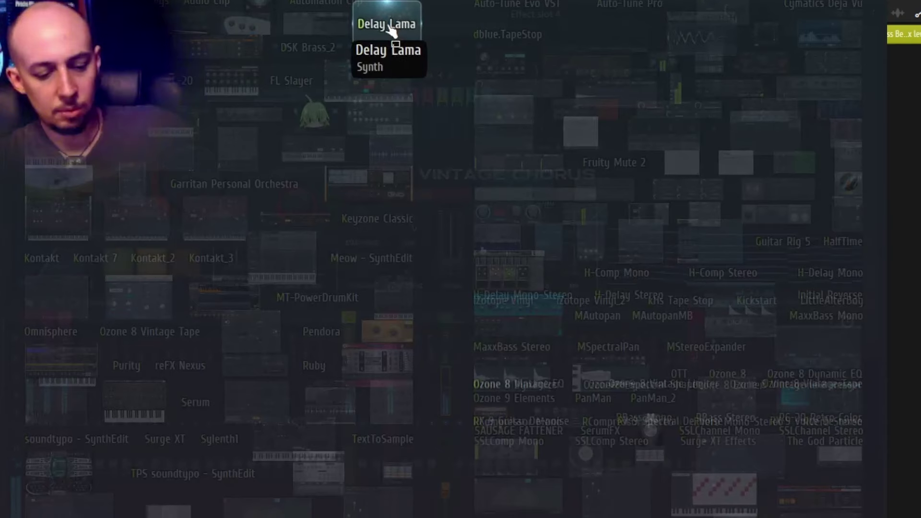
drag(798, 91, 766, 453)
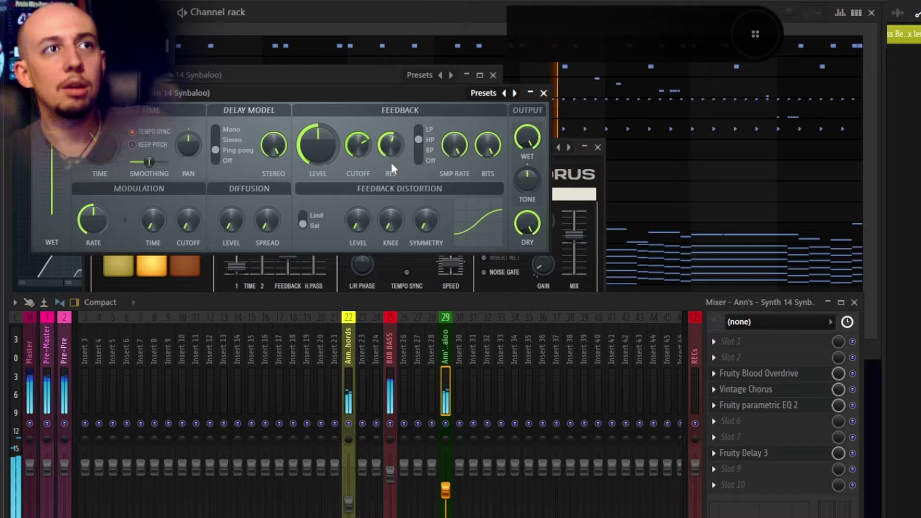
Add Fruity Reeverb 2 to the Synbaloo track with lowered early reflections and 67% wet level, and insert another effect from the plugin picker
key(F8)
drag(225, 215, 748, 484)
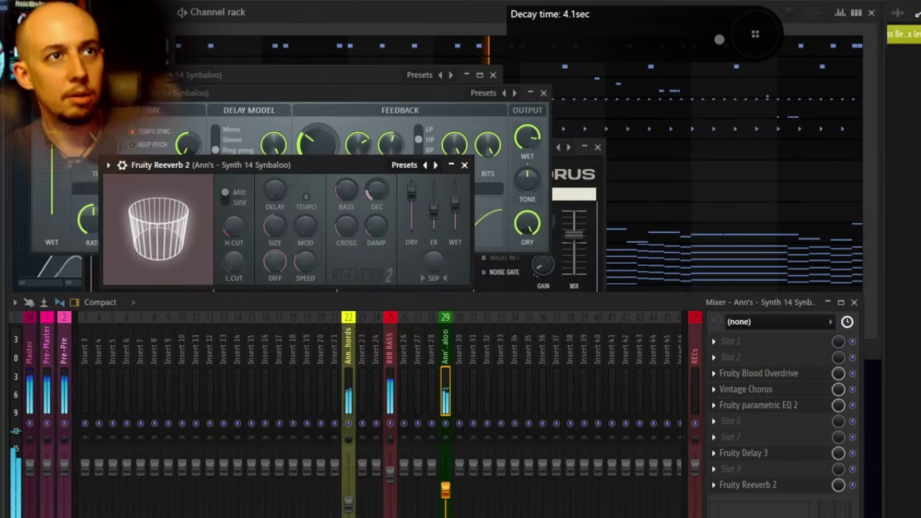
drag(433, 210, 433, 226)
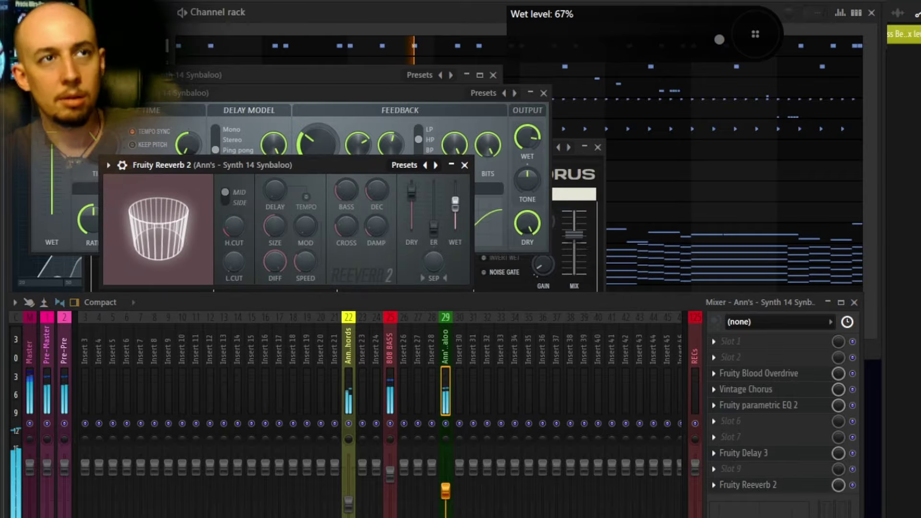
key(F8)
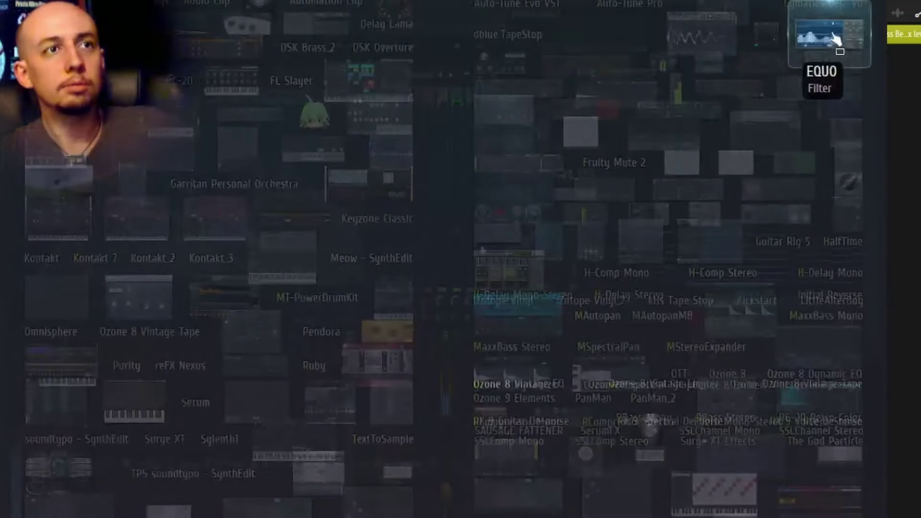
drag(531, 200, 752, 484)
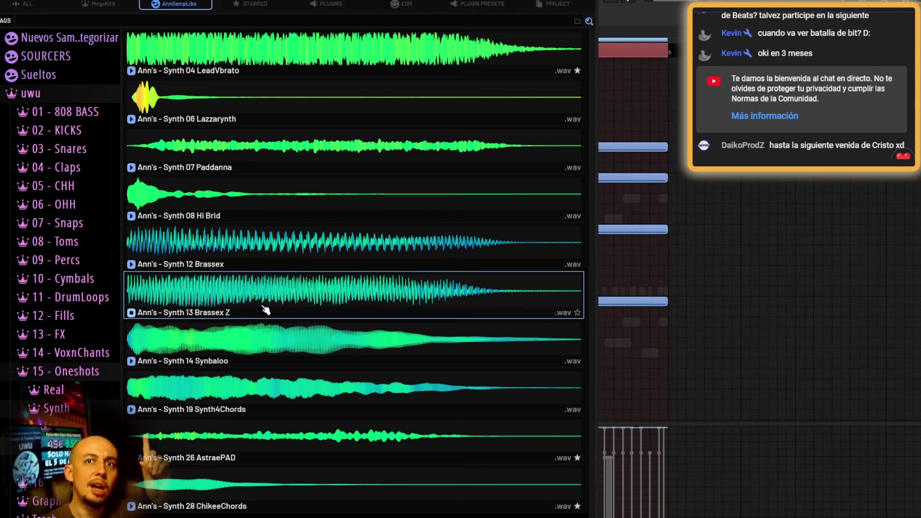
Audition the brass synth one-shots, load Synth 13 Brassex Z and adjust the attack and release of its volume envelope
click(259, 244)
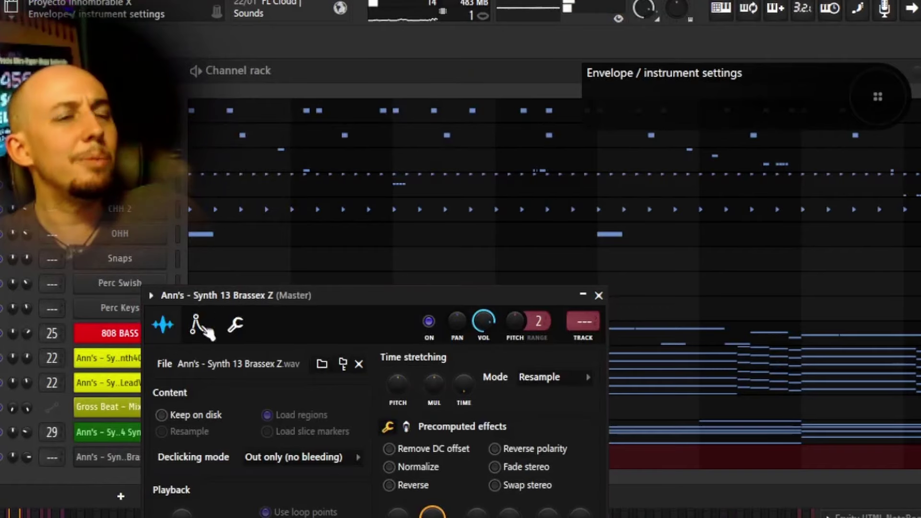
click(199, 324)
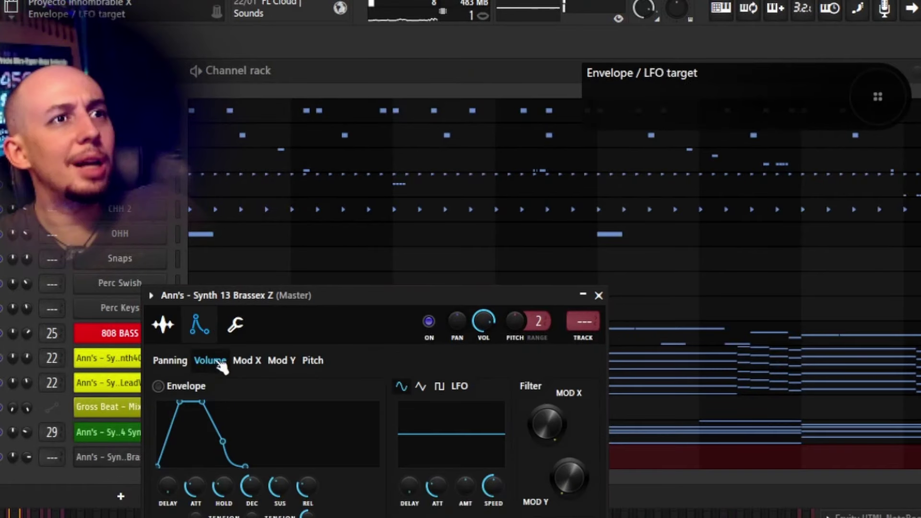
drag(192, 483, 307, 498)
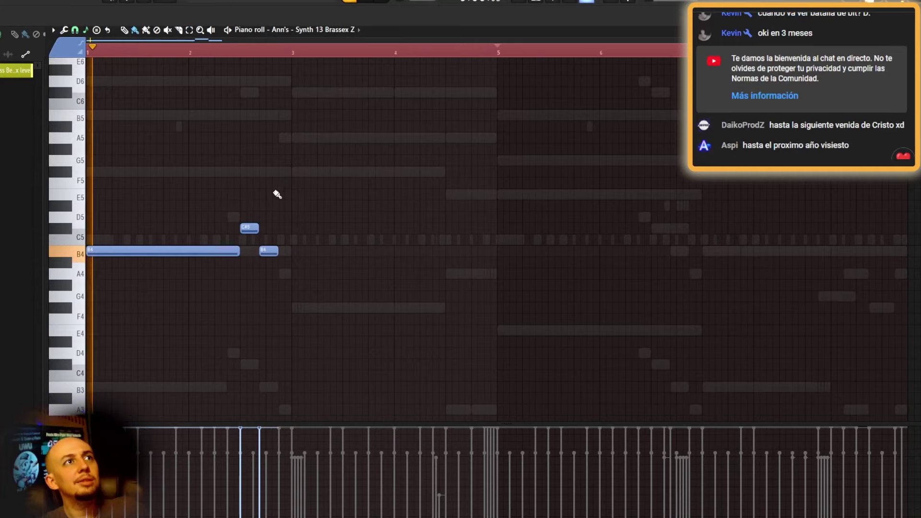
Play the opening of the Brassex Z part and undo the short C#5 and B4 notes after the long B4
key(space)
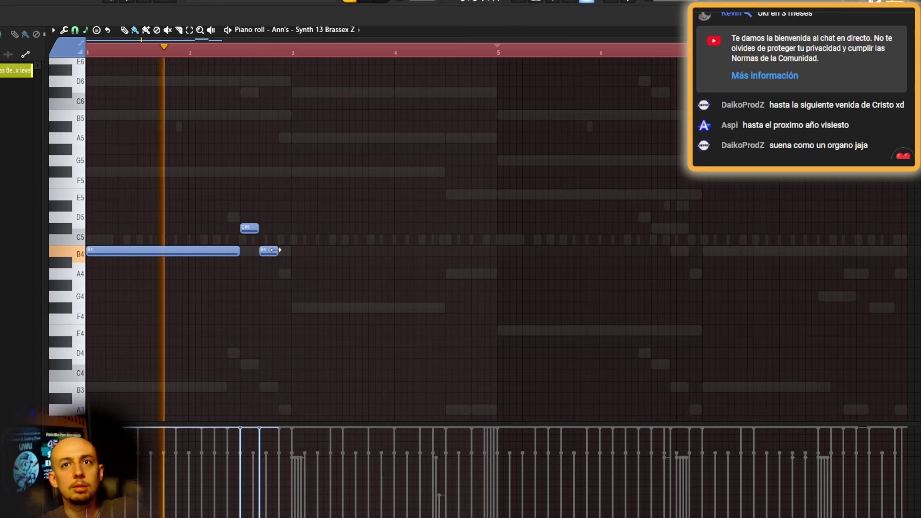
key(space)
key(ctrl+z)
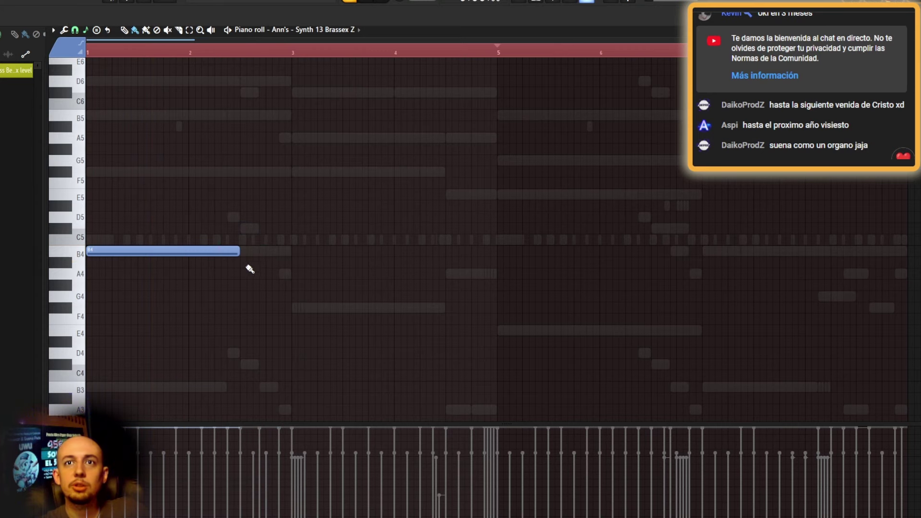
Write a Brassex Z line of two-bar notes: B4 at bar 1, F#4 at bar 3, E4 at bar 5 and B3 at bar 7
key(space)
click(296, 308)
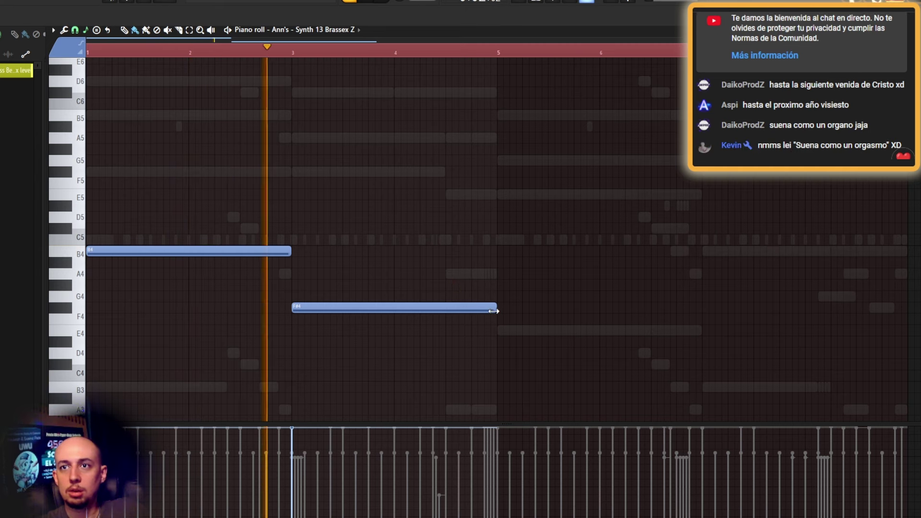
click(499, 330)
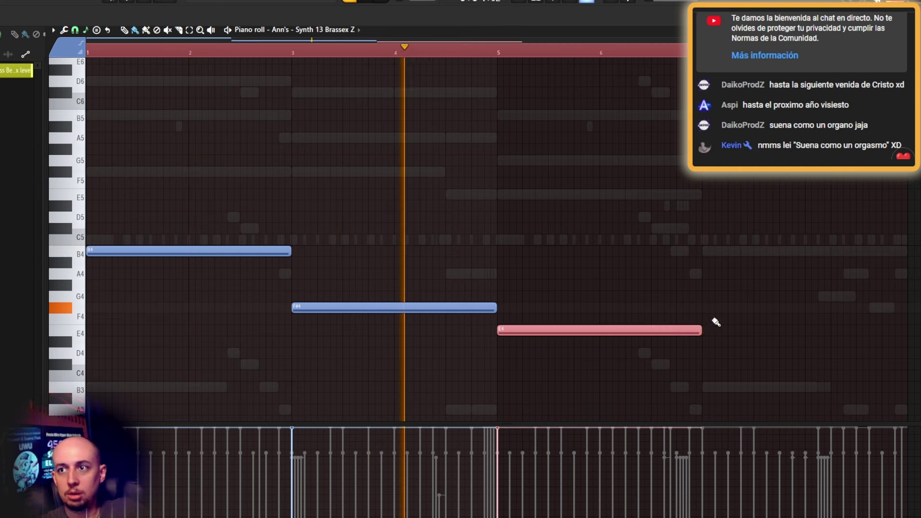
click(704, 387)
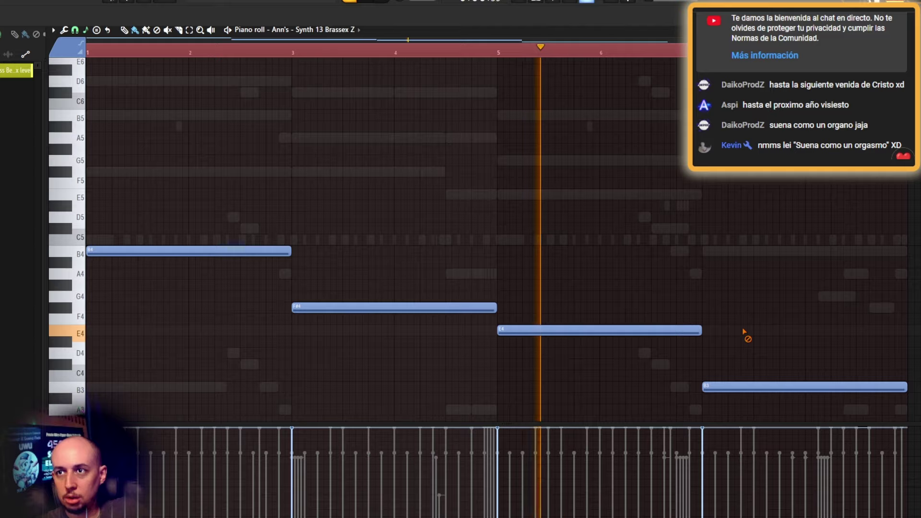
scroll(734, 317, down, 2)
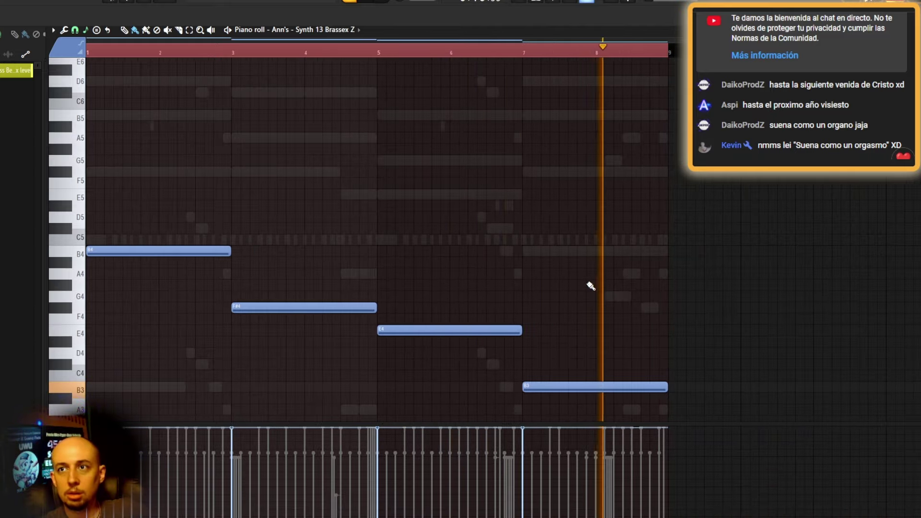
Rework the Brassex Z ending in bars 7 and 8 with a shorter B4 followed by G4, F#4 and A3
scroll(590, 286, down, 2)
drag(542, 323, 653, 247)
key(ctrl+z)
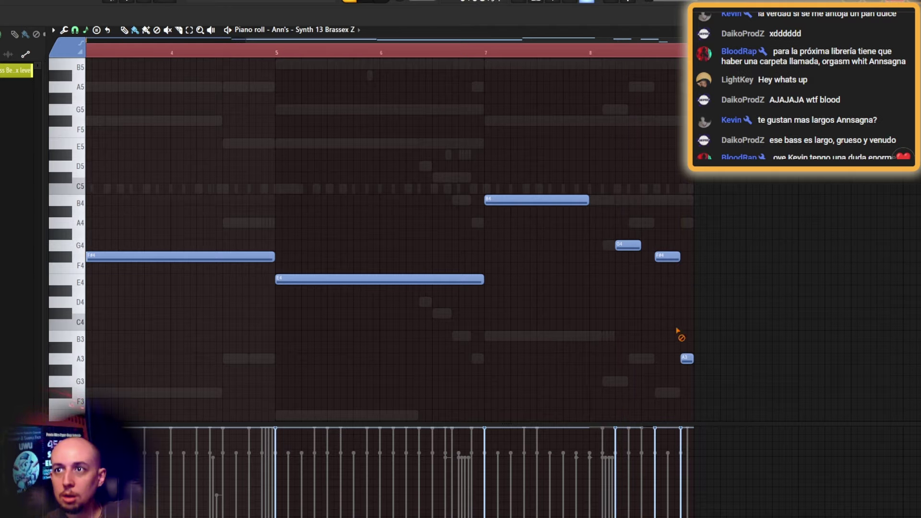
Add a descending run of three short notes near the end of the Brassex Z part's E4 section and play the beat
ctrl+scroll(678, 330, up, 2)
click(475, 176)
scroll(500, 318, down, 1)
click(502, 187)
click(526, 205)
key(space)
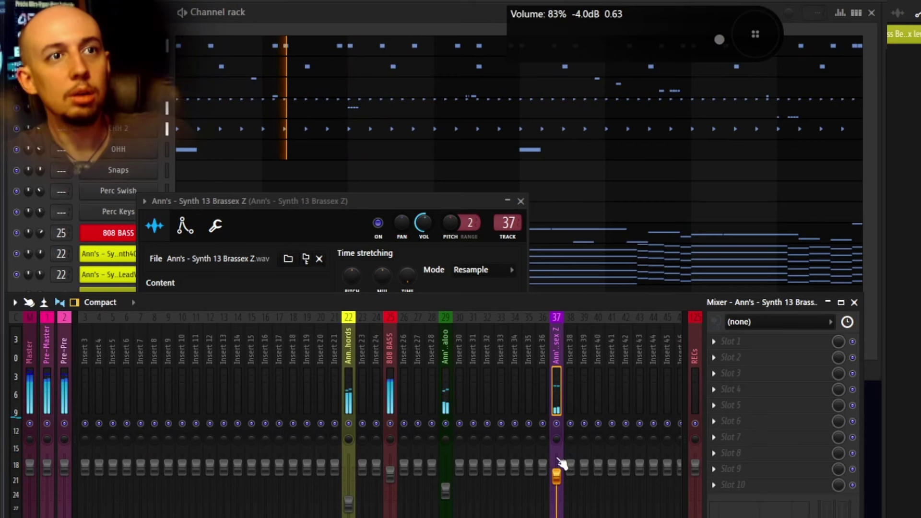
Add Fruity Parametric EQ 2 to the Brassex Z track, cutting the lows, dipping band 4 and boosting bands 3 and 5
key(F8)
drag(520, 199, 757, 405)
drag(191, 192, 190, 209)
drag(20, 192, 77, 192)
drag(152, 191, 122, 161)
drag(229, 191, 257, 164)
click(557, 478)
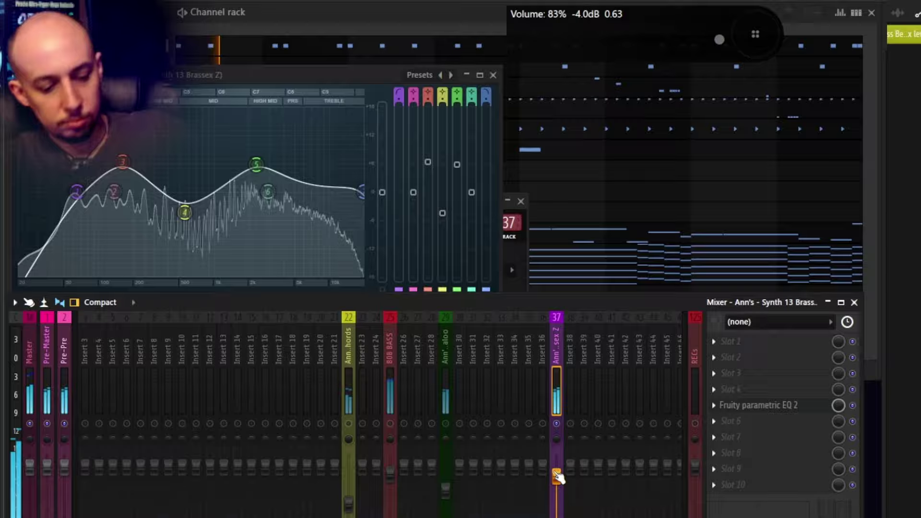
Save the project
key(F8)
key(F8)
key(ctrl+s)
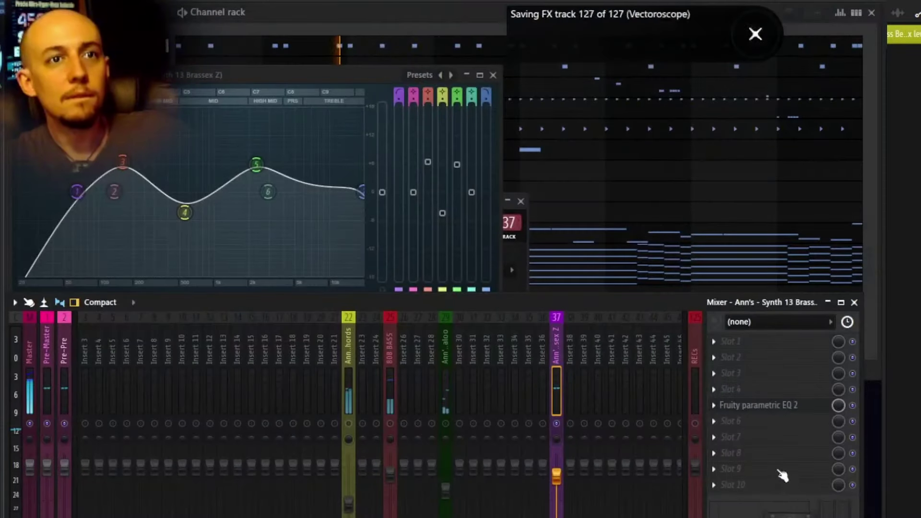
drag(781, 474, 781, 473)
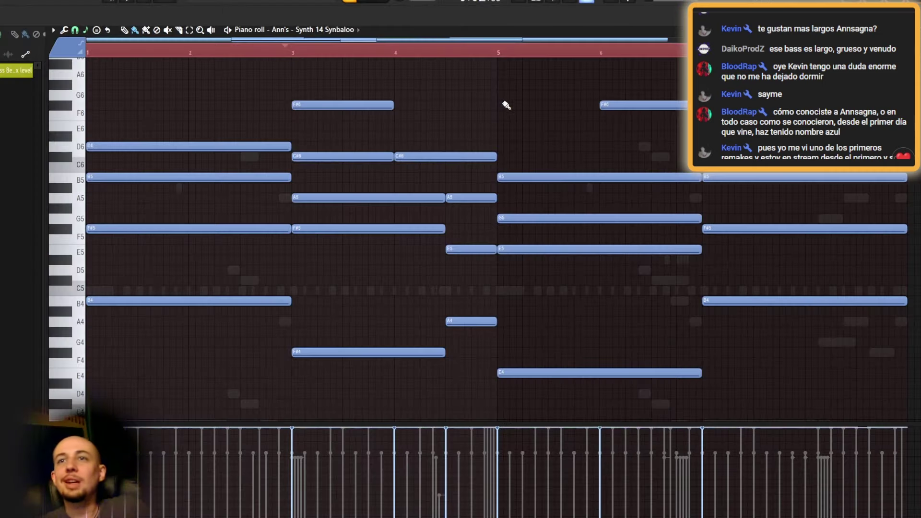
Revise the Synbaloo chords with a short B5 before bar 5 and a B4 at bar 5, and delete B5 and D6 from bar 7
key(space)
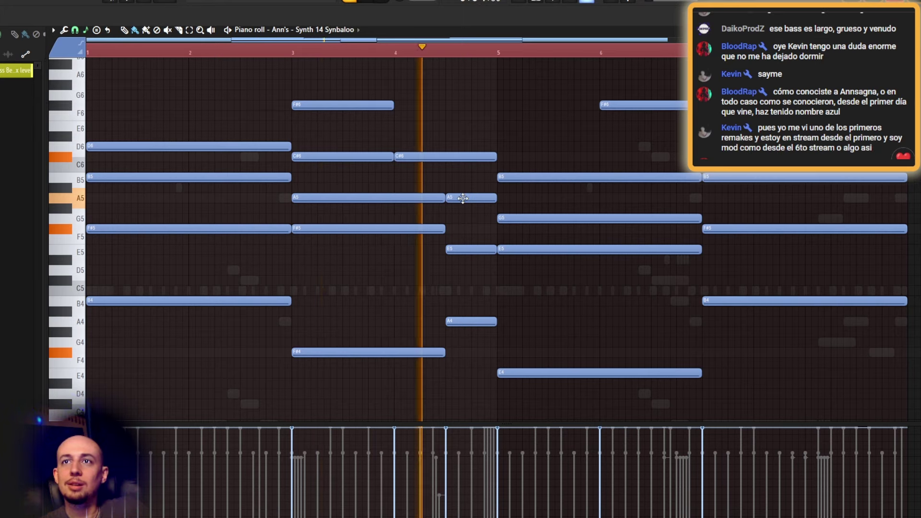
key(ctrl+z)
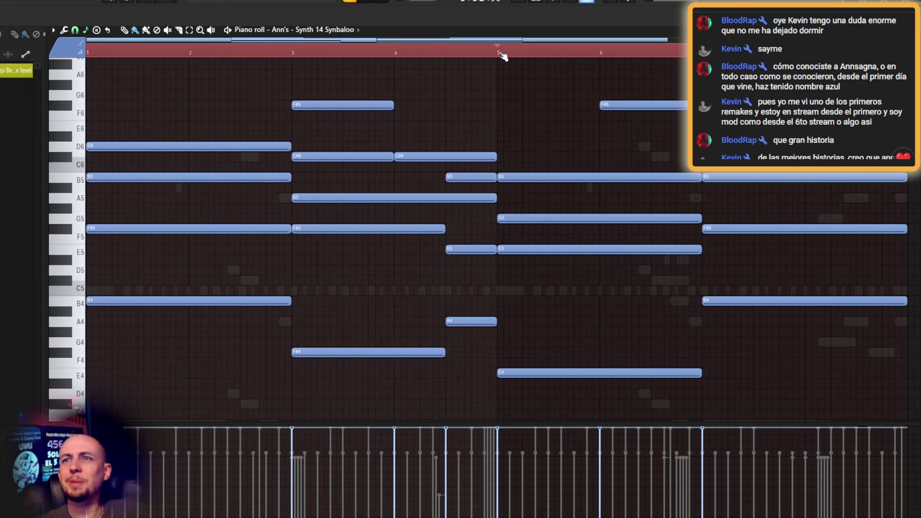
right_click(549, 293)
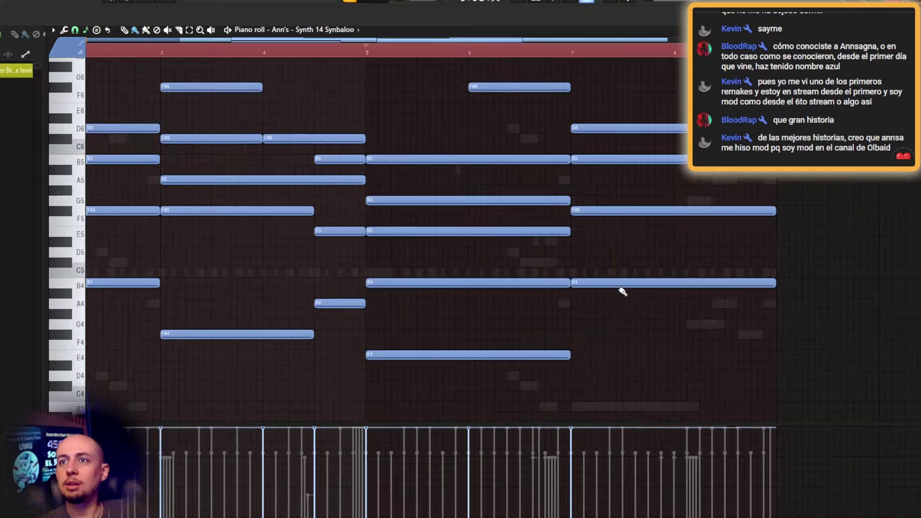
right_click(602, 158)
right_click(611, 128)
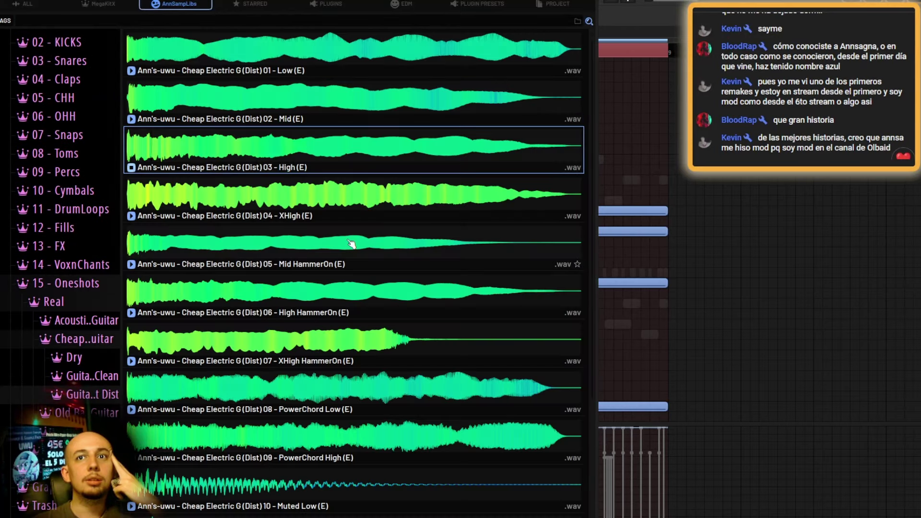
Audition the distorted Cheap Electric guitar one-shots and load 08 - PowerChord Low (E) as a new channel
click(346, 244)
scroll(344, 288, down, 3)
click(344, 318)
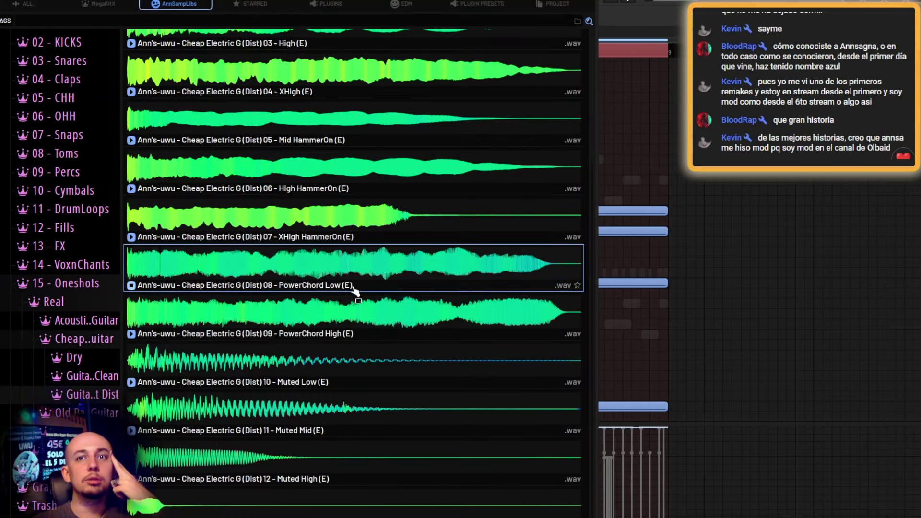
drag(374, 291, 335, 373)
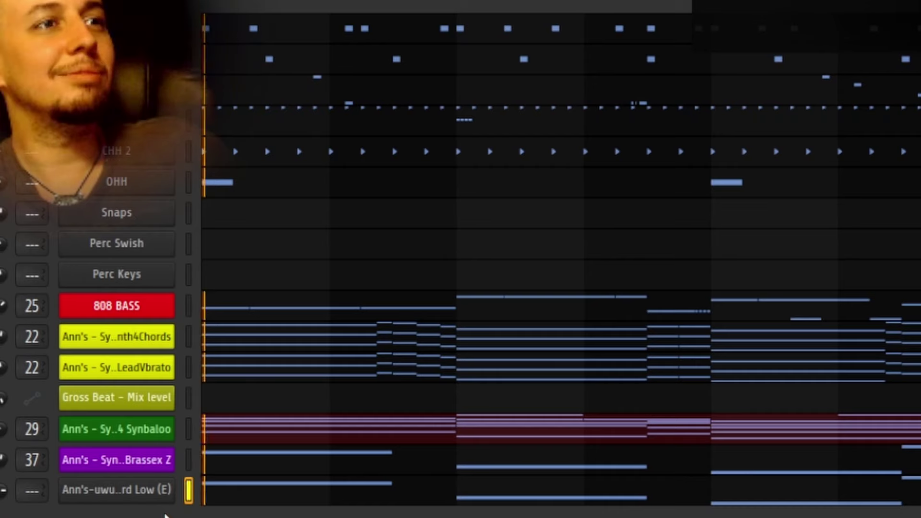
Open the PowerChord Low (E) channel settings and its time-stretching mode choices
click(116, 489)
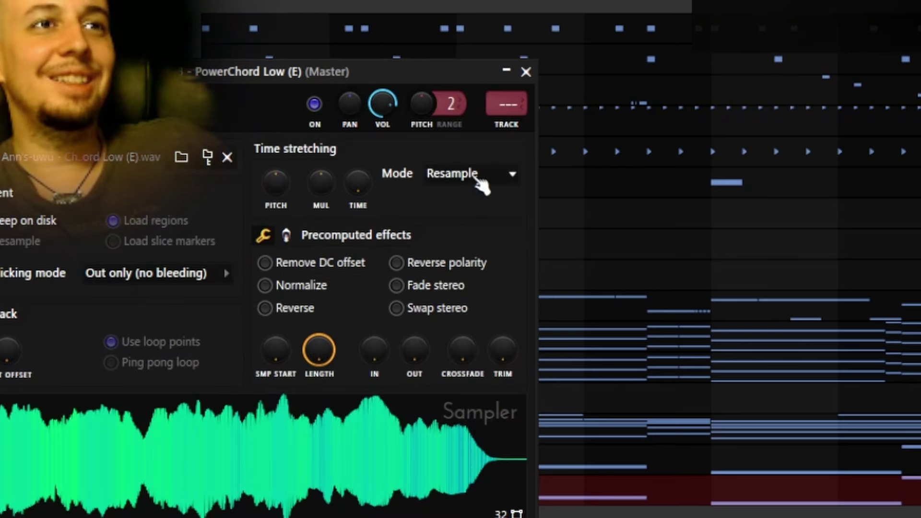
click(480, 180)
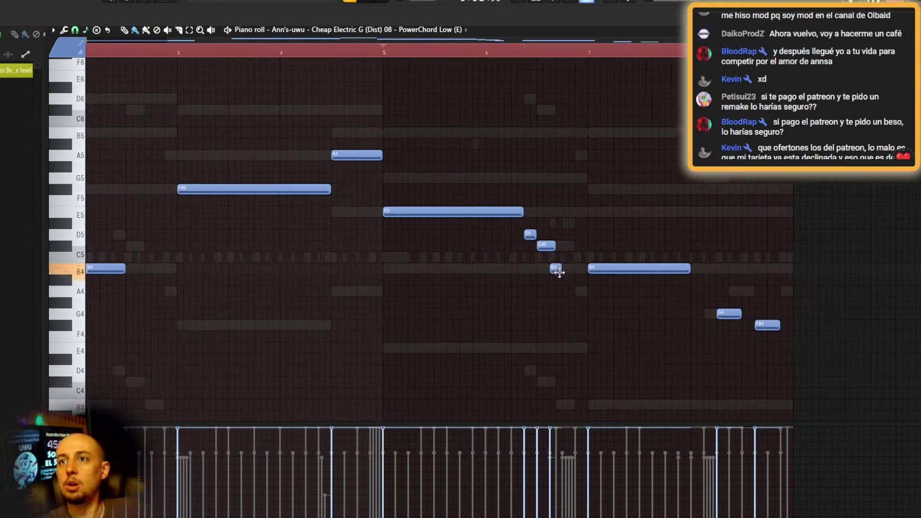
Check the PowerChord Low (E) notes and listen to the guitar together with the synth layers
scroll(456, 273, up, 3)
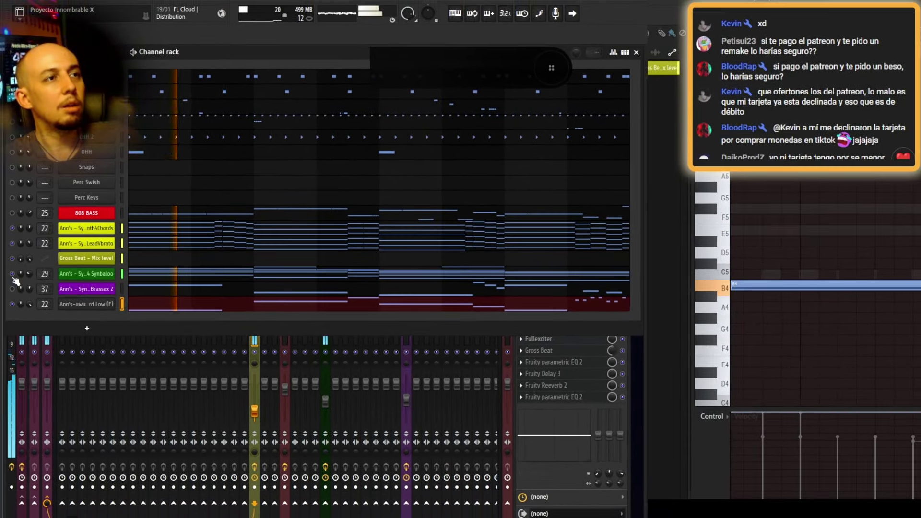
key(space)
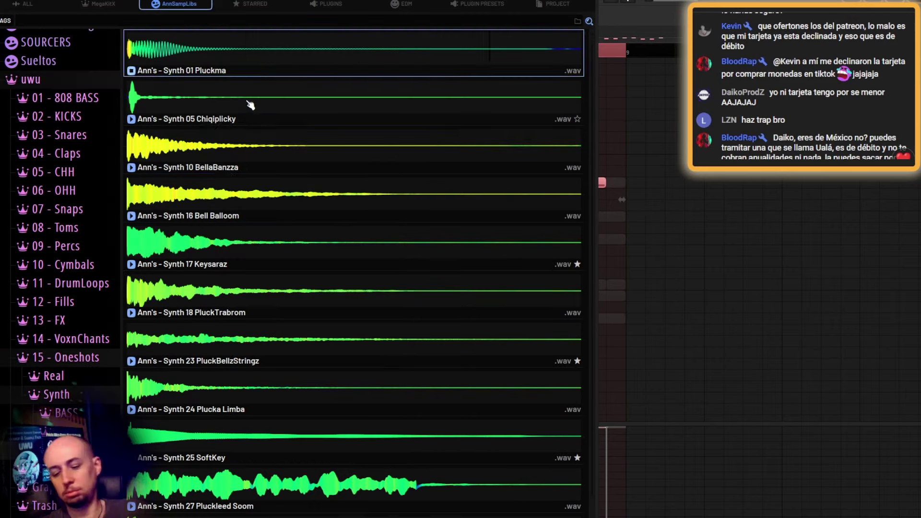
Audition the synth pluck one-shots, load Ann's - Synth 18 PluckTrabrom as a new channel and paste the Synbaloo chords into it
click(229, 120)
click(253, 197)
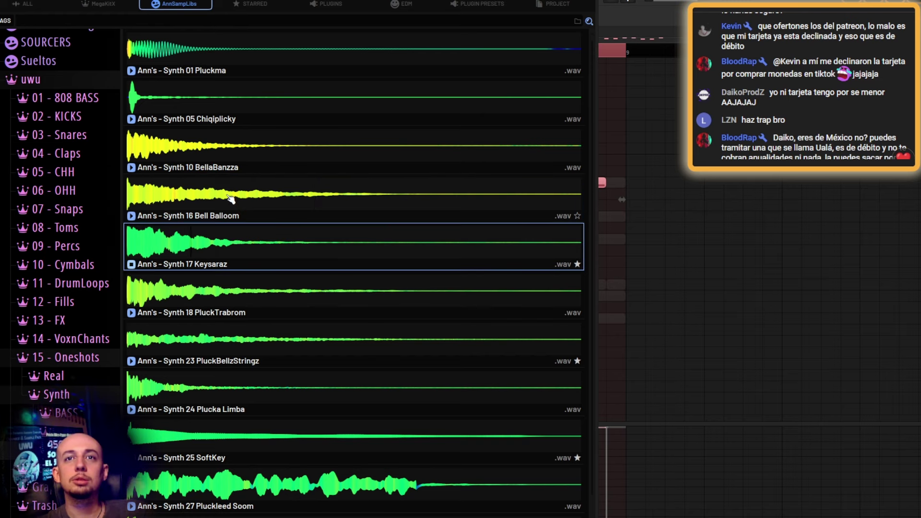
scroll(245, 230, down, 1)
click(258, 270)
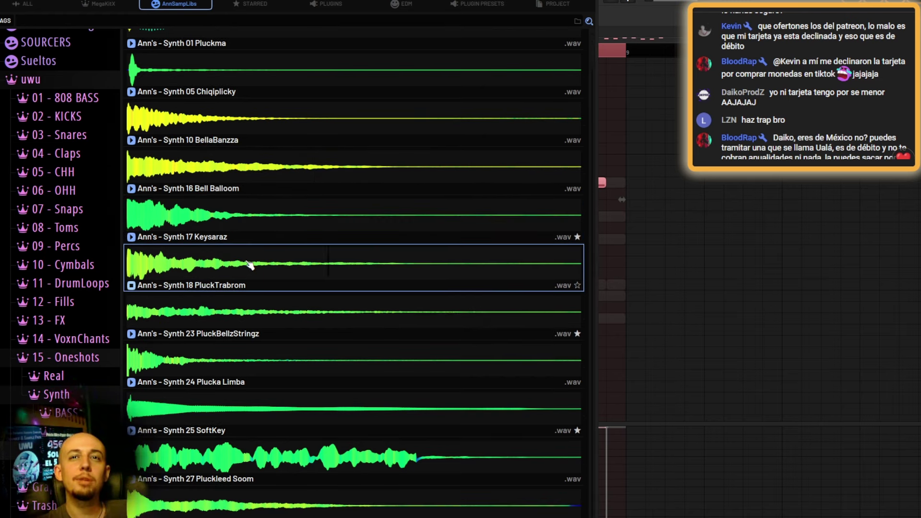
scroll(269, 302, up, 1)
drag(269, 302, 618, 279)
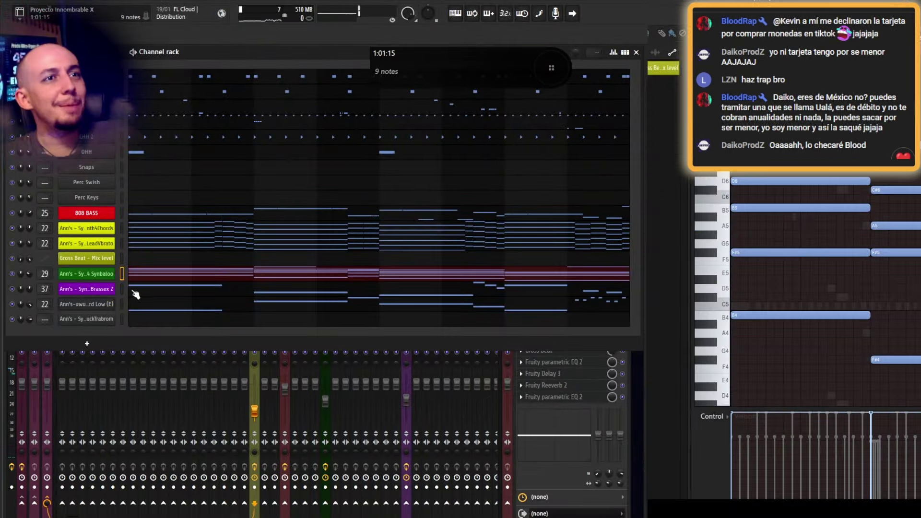
key(ctrl+v)
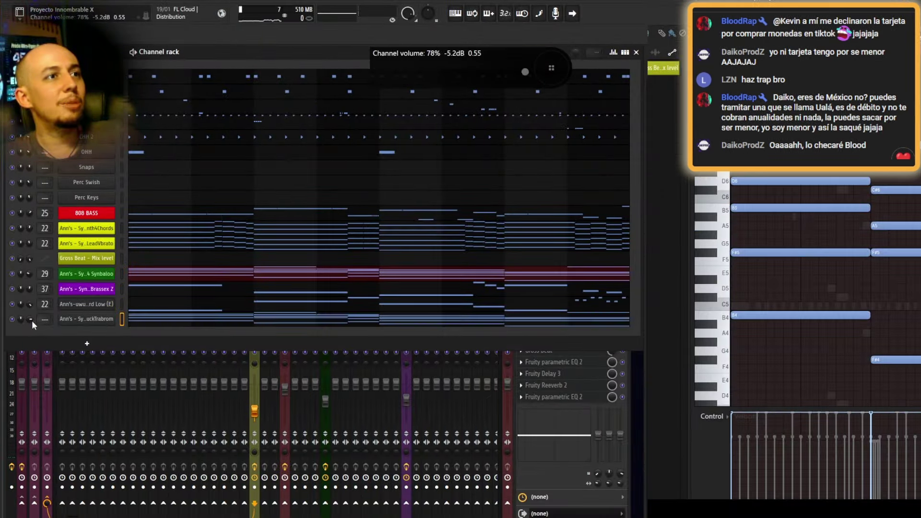
Set up the PluckTrabrom arpeggiator with an up-down direction, a range of 2 and the Auto (sustain) chord
click(86, 318)
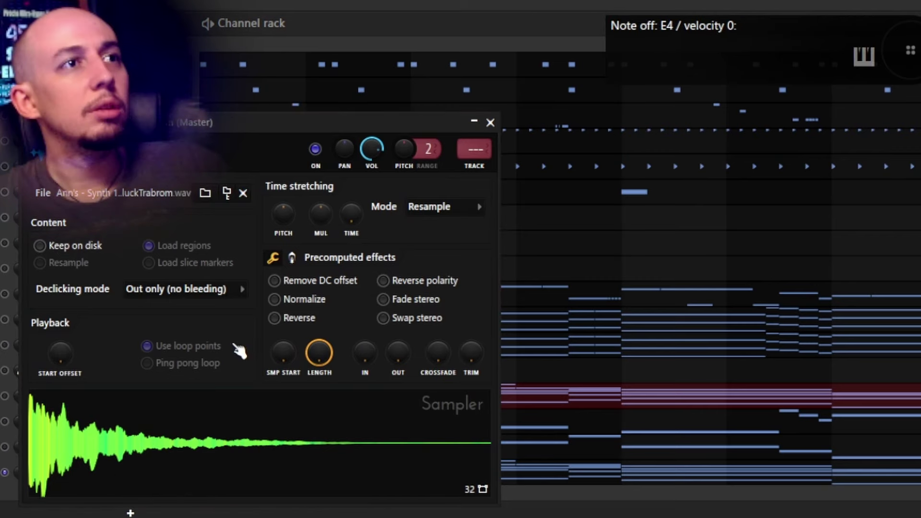
click(129, 167)
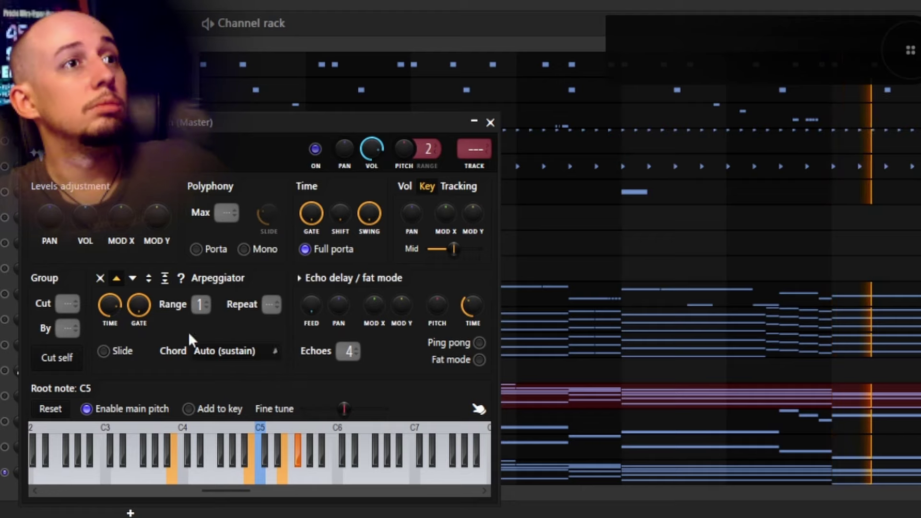
scroll(202, 304, up, 1)
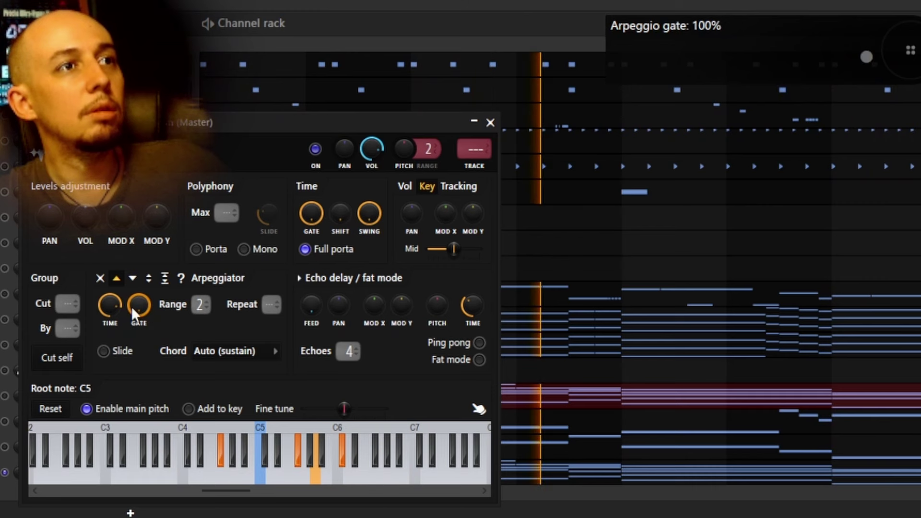
scroll(131, 307, down, 8)
scroll(133, 307, up, 8)
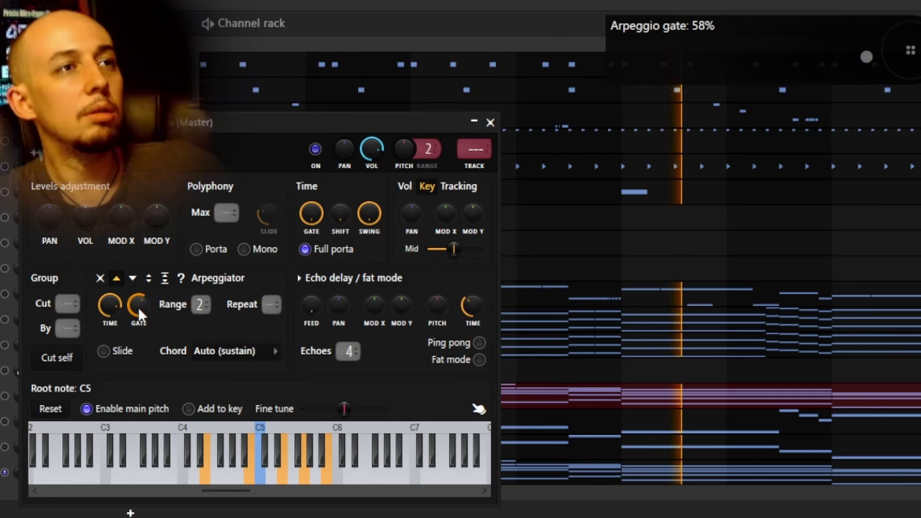
click(149, 279)
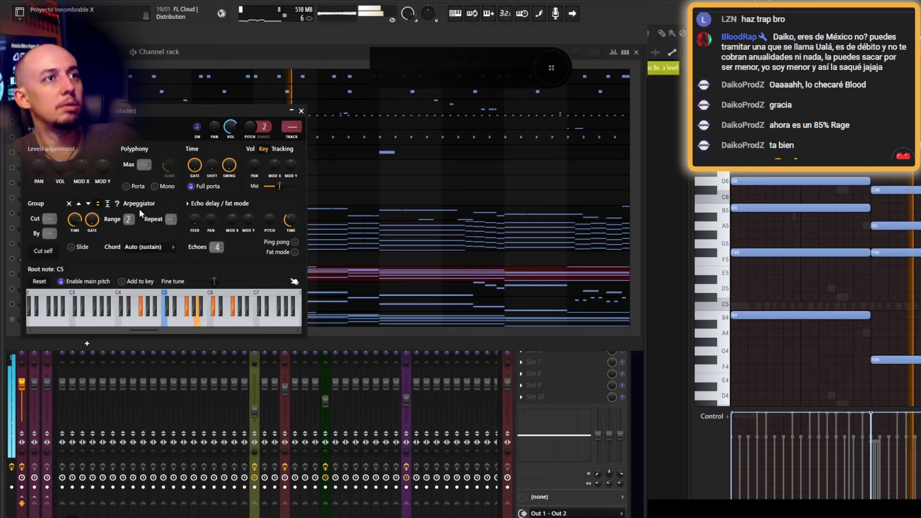
Try the Stretch mode and a C4 root note on PluckTrabrom, and return the root note to C5
click(36, 120)
click(72, 120)
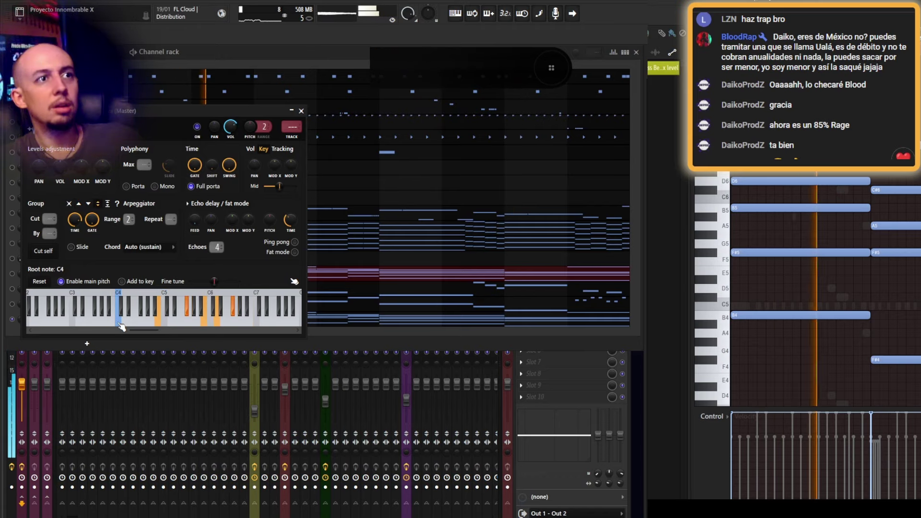
click(36, 120)
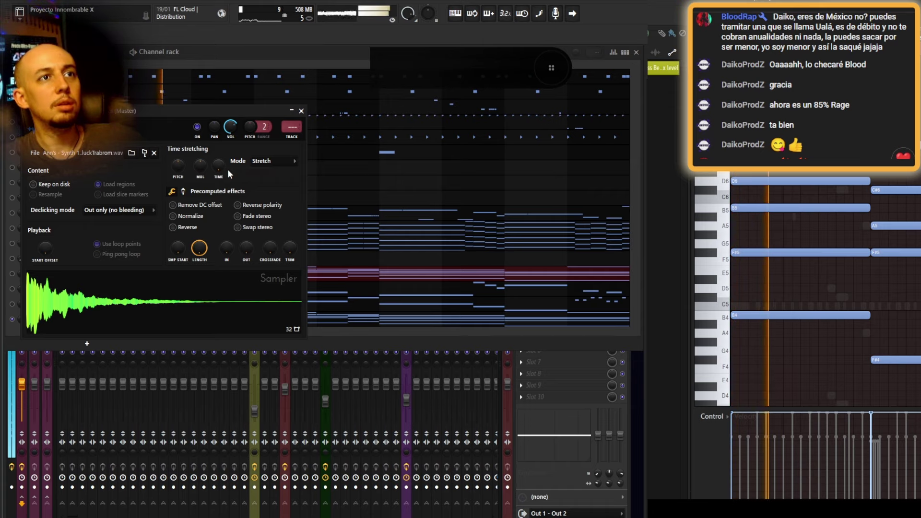
click(277, 162)
click(72, 120)
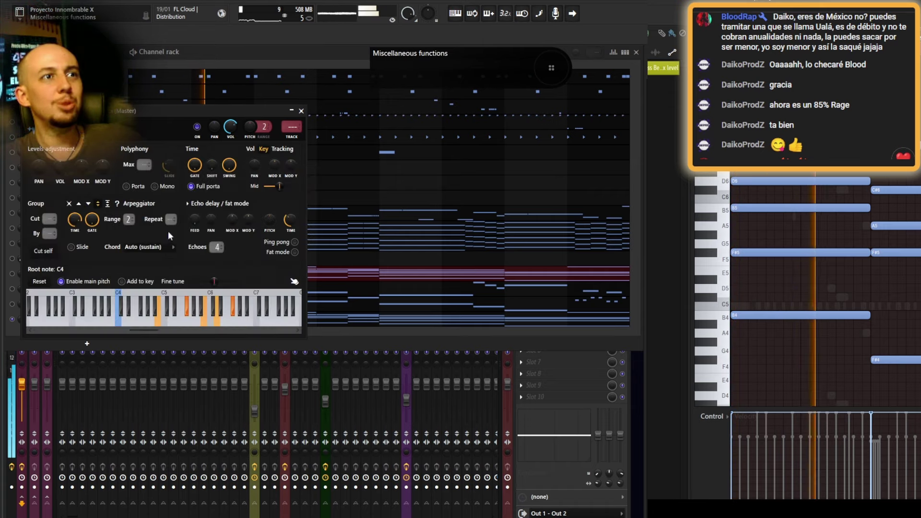
click(166, 319)
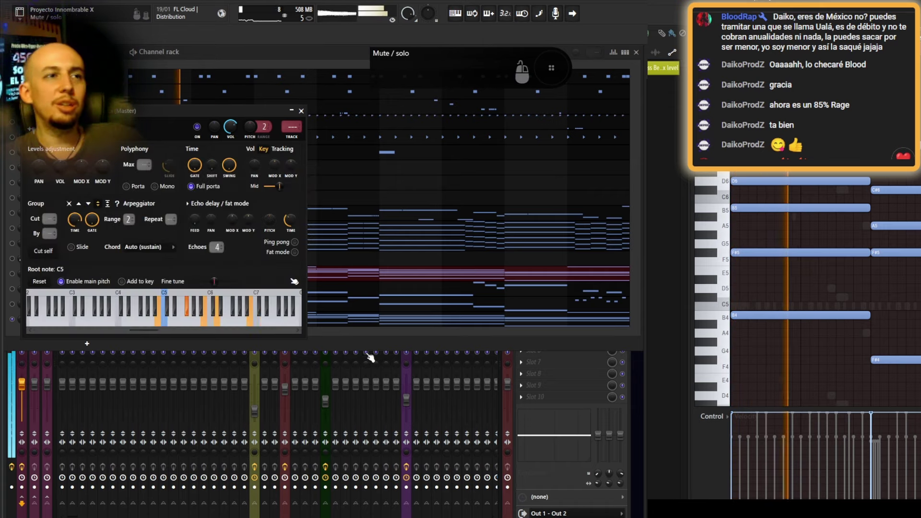
Route PluckTrabrom to mixer track 31 and shape its Fruity parametric EQ 2 with an 857 Hz high pass and a band 5 boost
click(345, 307)
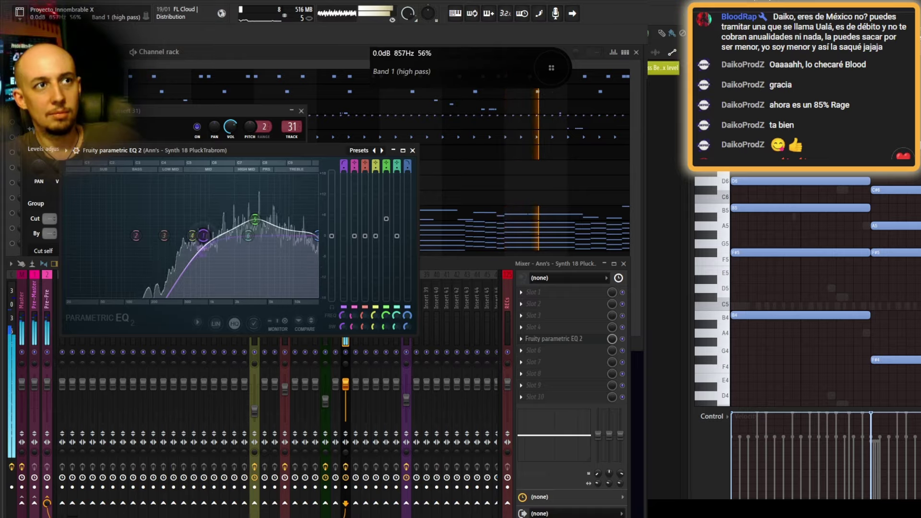
drag(248, 235, 247, 241)
drag(395, 366, 390, 365)
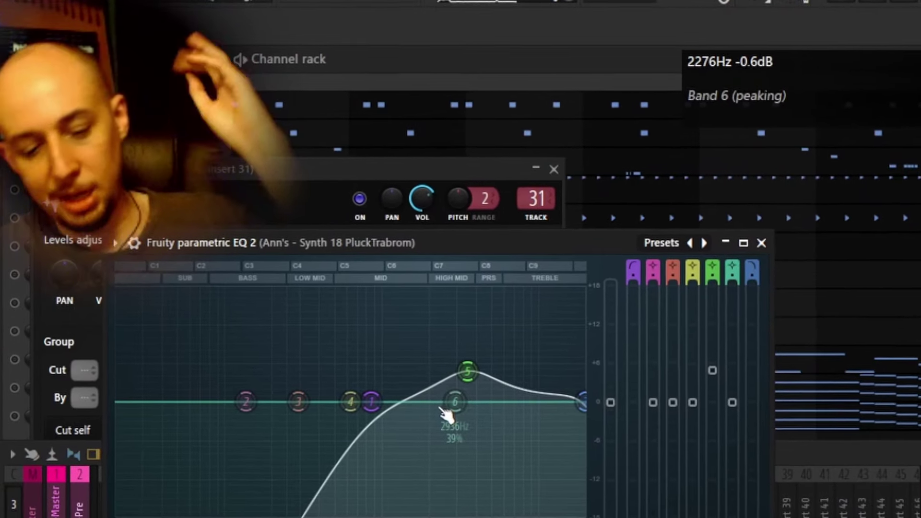
drag(445, 412, 498, 414)
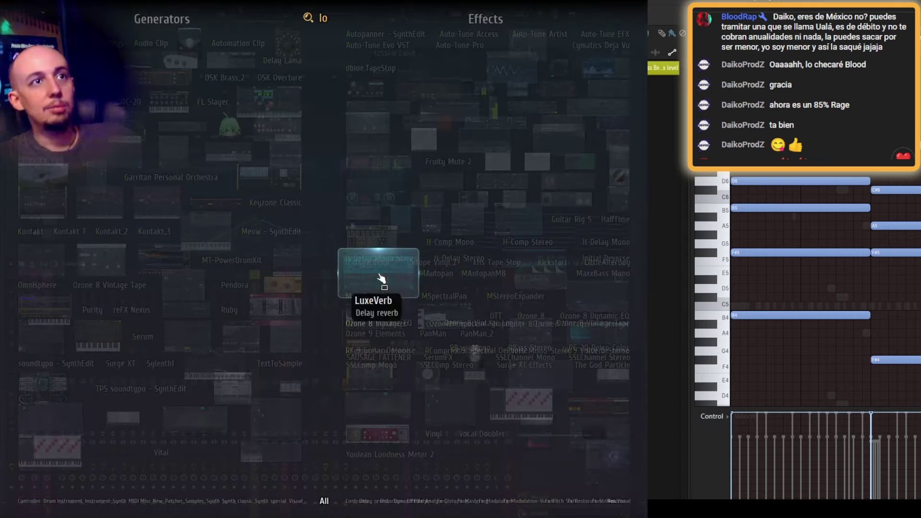
Add Fruity Love Philter to the PluckTrabrom mixer track and open its panning LFO settings
text(ve)
drag(381, 278, 573, 364)
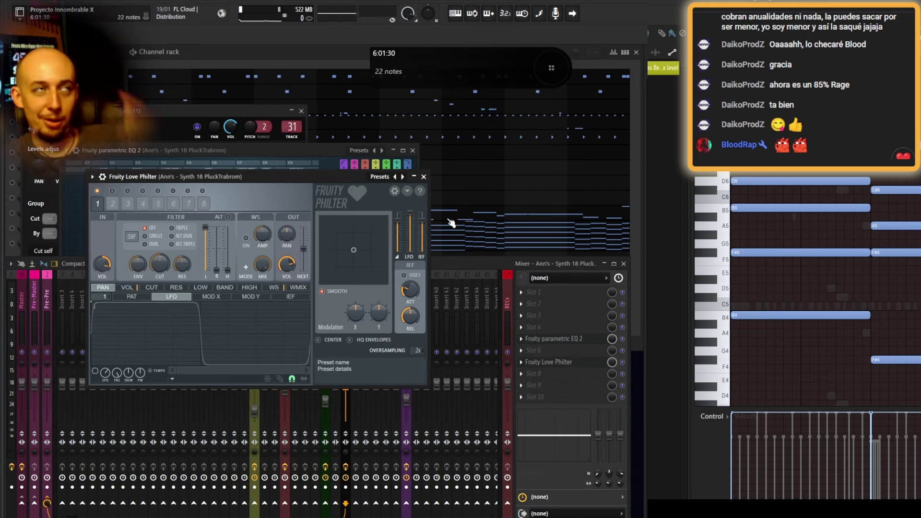
click(127, 287)
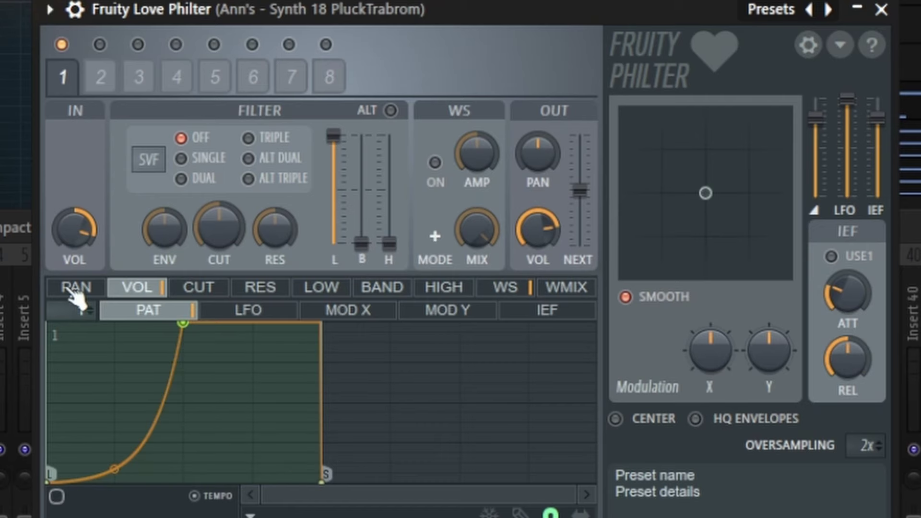
click(70, 291)
click(247, 311)
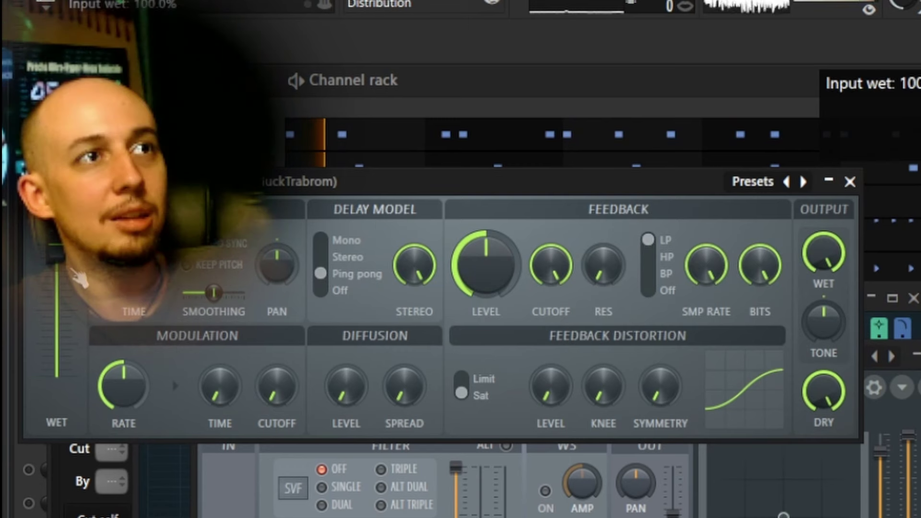
Set the Fruity Delay 3 time on the PluckTrabrom track to 1/8 dotted
right_click(50, 150)
mouse_move(197, 304)
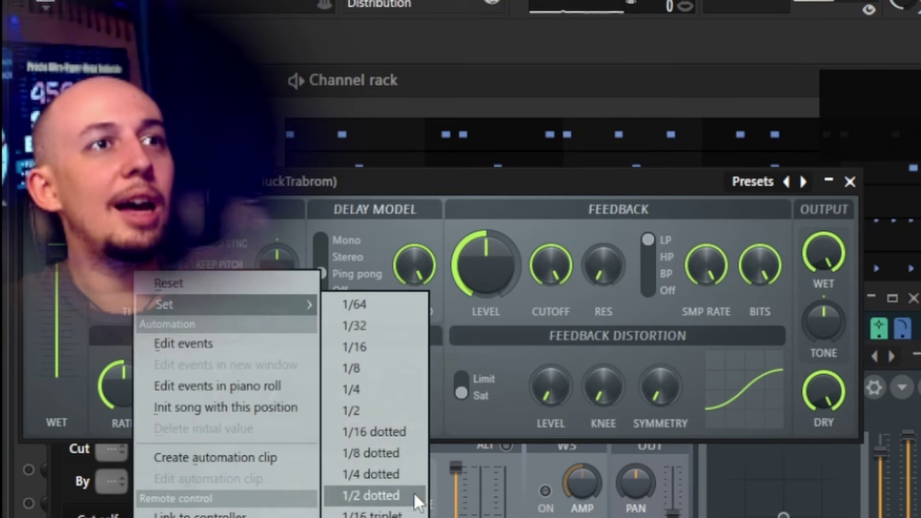
click(392, 458)
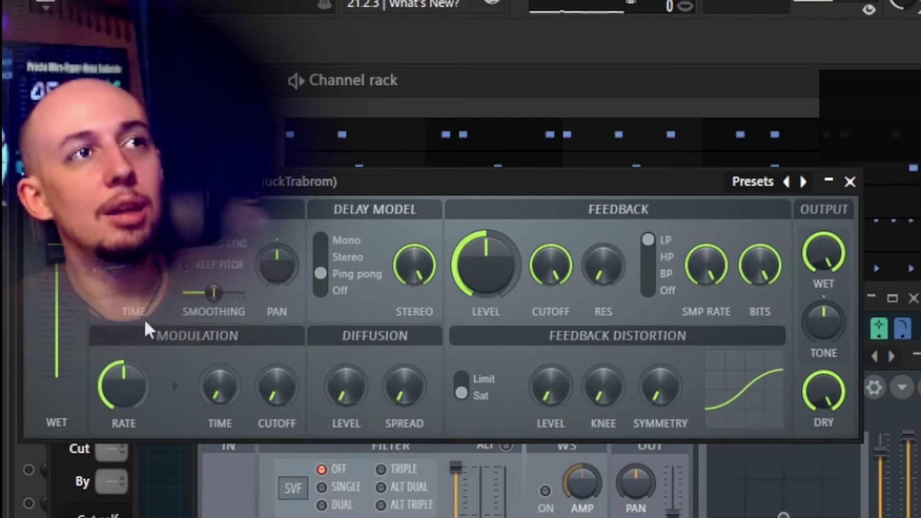
key(space)
right_click(137, 283)
key(Escape)
Shape the Fruity Delay 3 echoes with a lower feedback cutoff, more resonance, diffusion and distortion, and a reduced wet level
scroll(544, 301, down, 8)
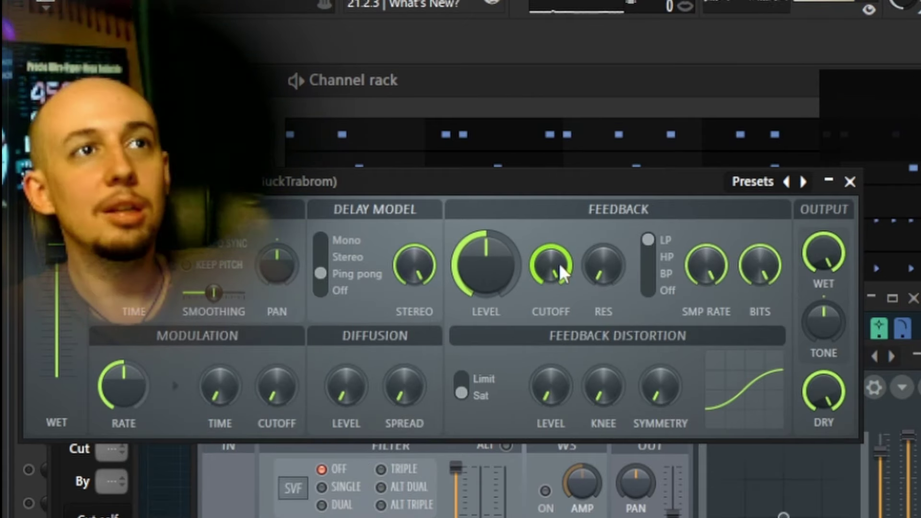
scroll(580, 277, up, 6)
key(space)
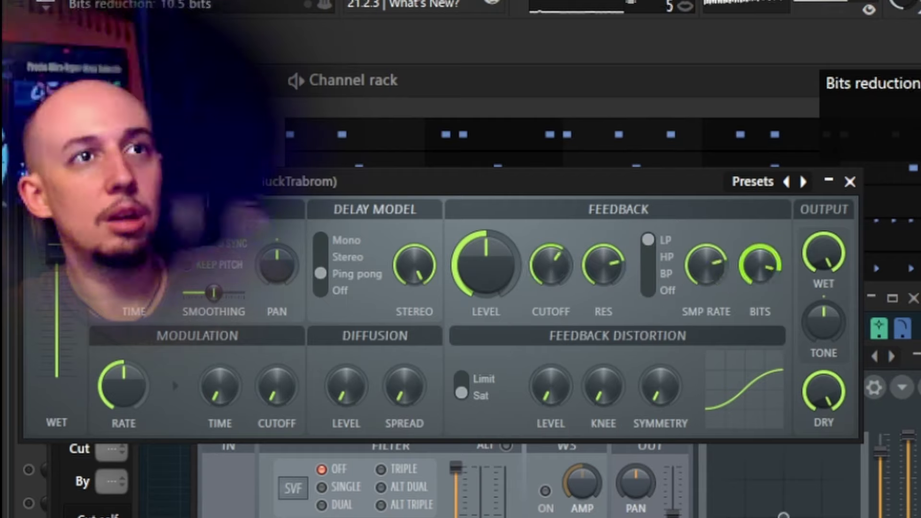
scroll(551, 386, up, 4)
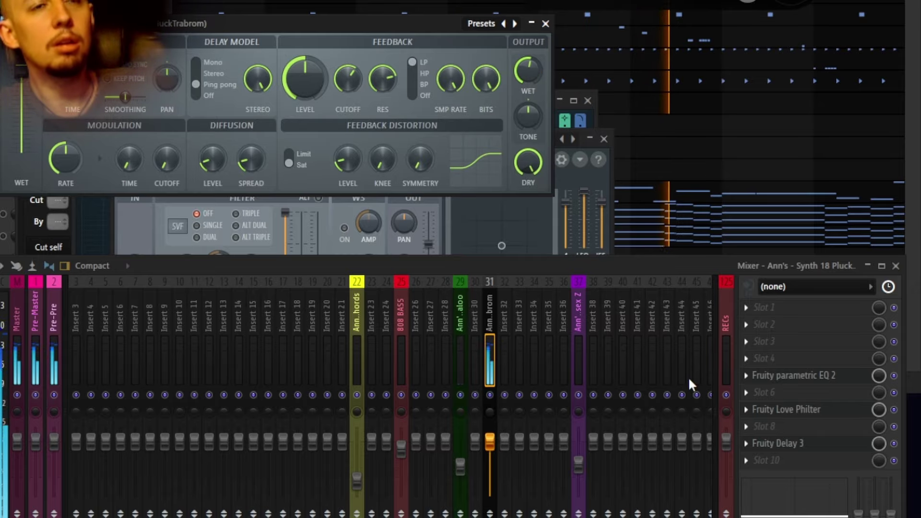
Add Fruity Reeverb 2 and a second Fruity parametric EQ 2 at the end of the PluckTrabrom effects chain
key(F8)
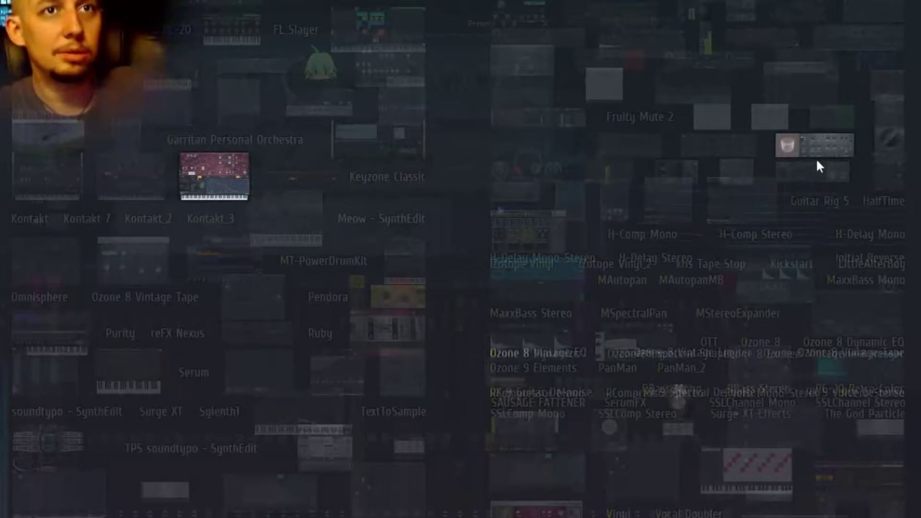
drag(815, 158, 801, 487)
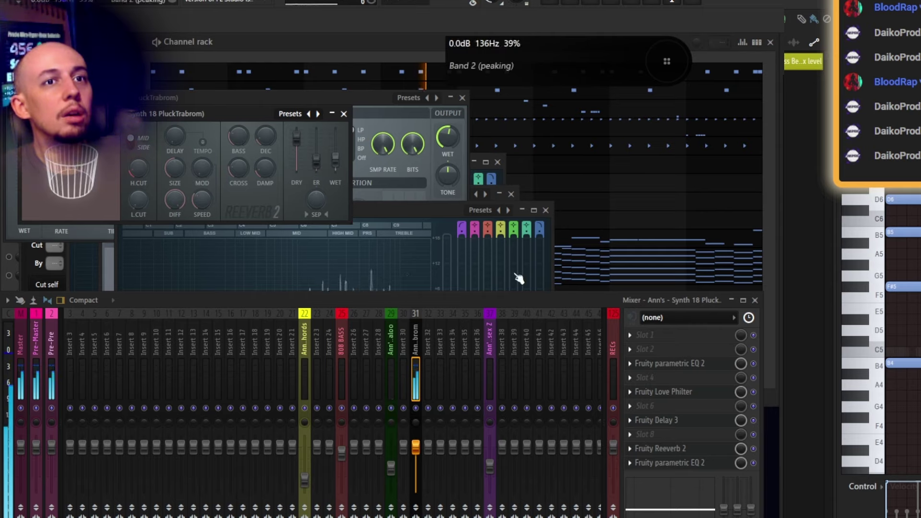
click(674, 463)
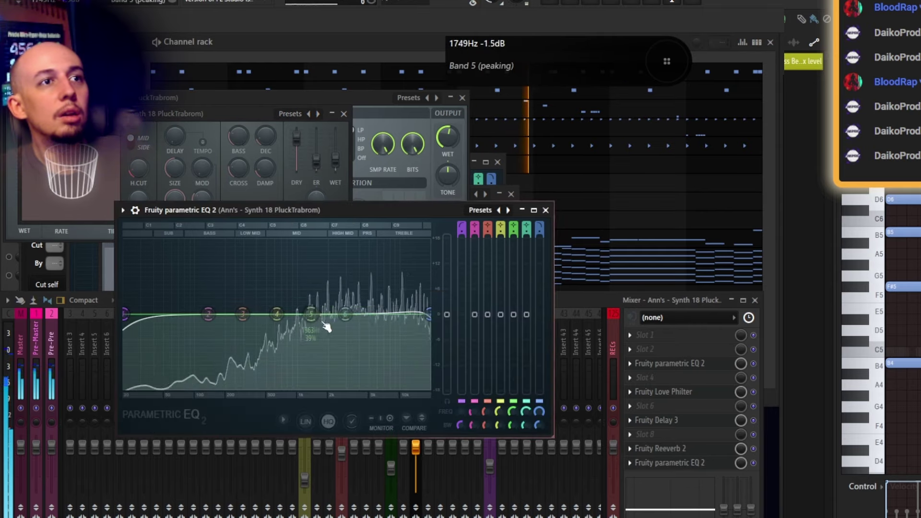
Raise the high pass and cut band 4 near 503 Hz in the last PluckTrabrom EQ, and lower the track's volume
drag(125, 314, 191, 314)
drag(264, 324, 272, 330)
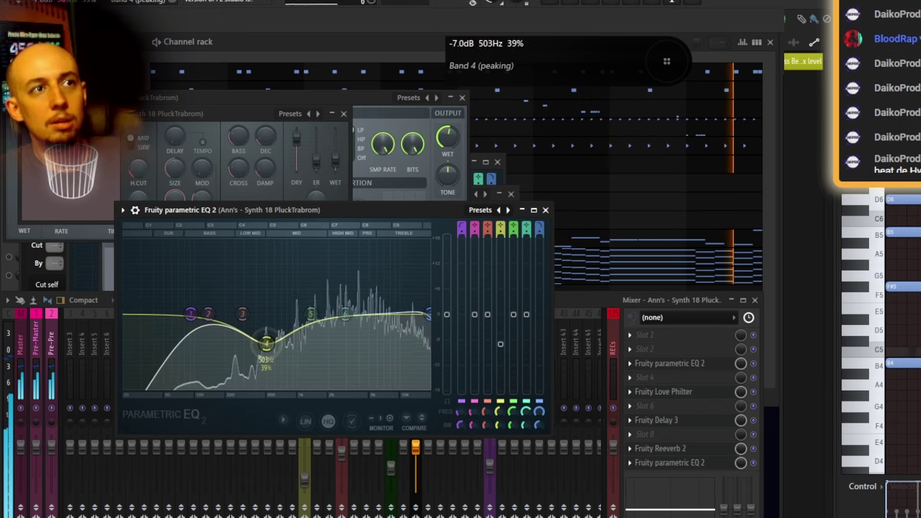
click(568, 300)
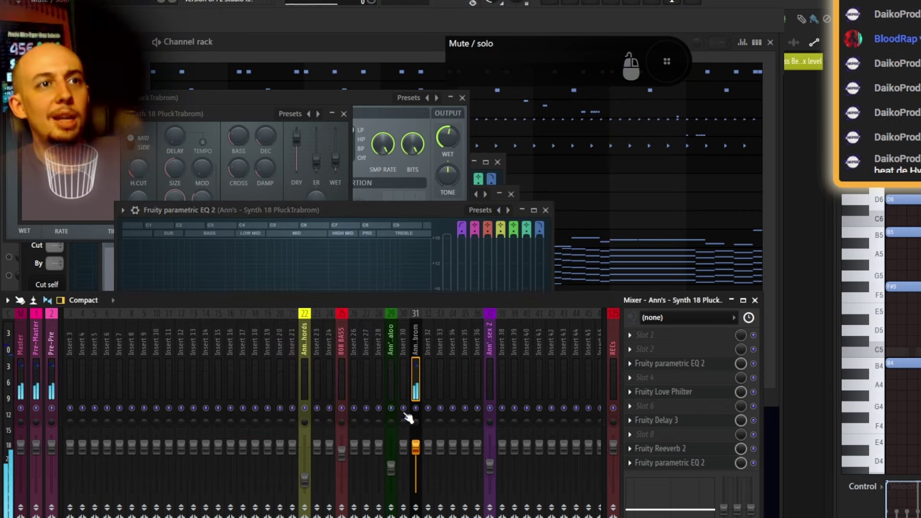
click(226, 49)
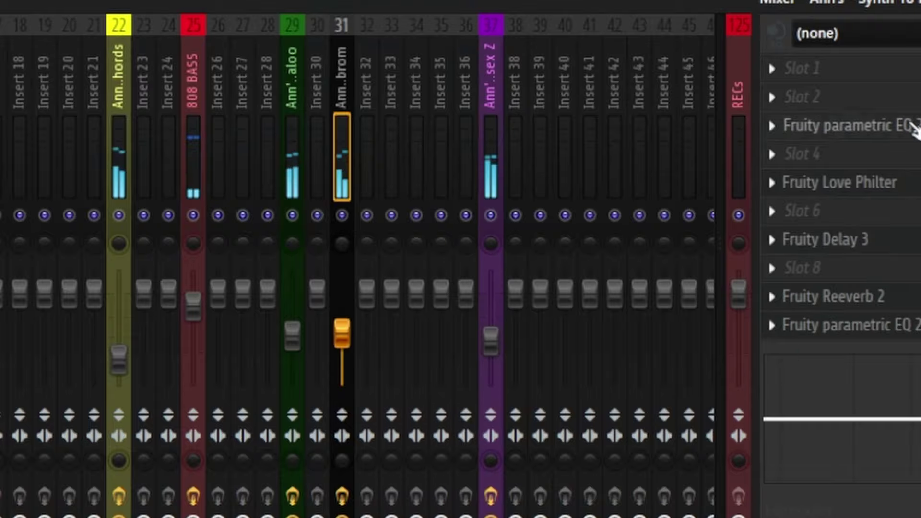
Cut band 5 and raise the high pass further in the last PluckTrabrom EQ, and increase the Fruity Reeverb 2 wet level
click(914, 127)
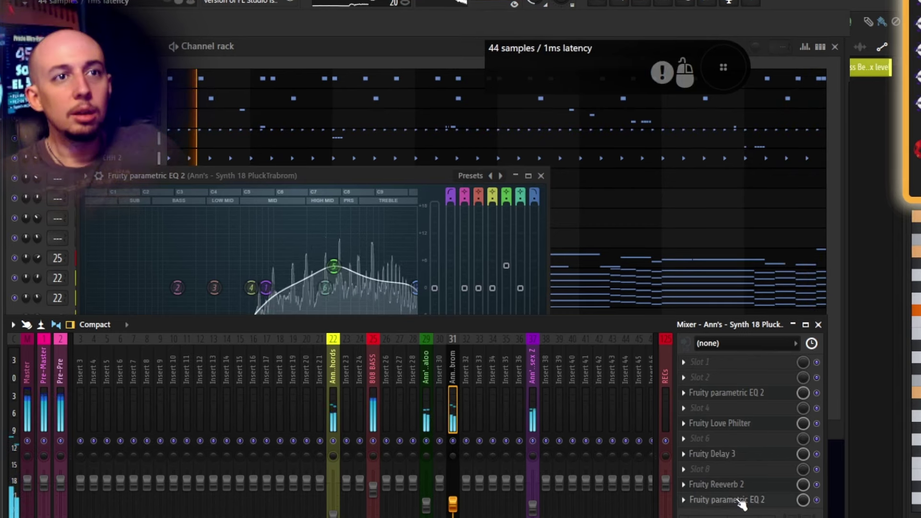
click(876, 325)
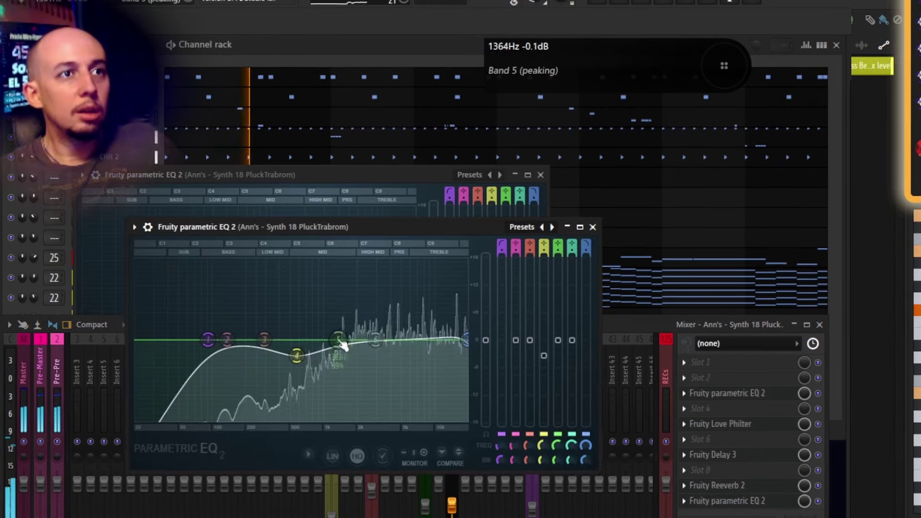
drag(341, 345, 332, 372)
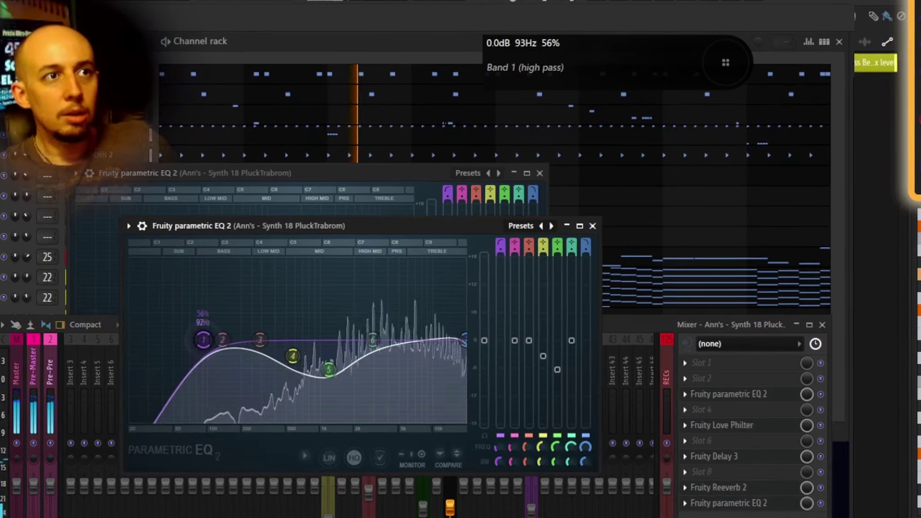
drag(203, 339, 241, 340)
drag(328, 369, 322, 363)
click(762, 490)
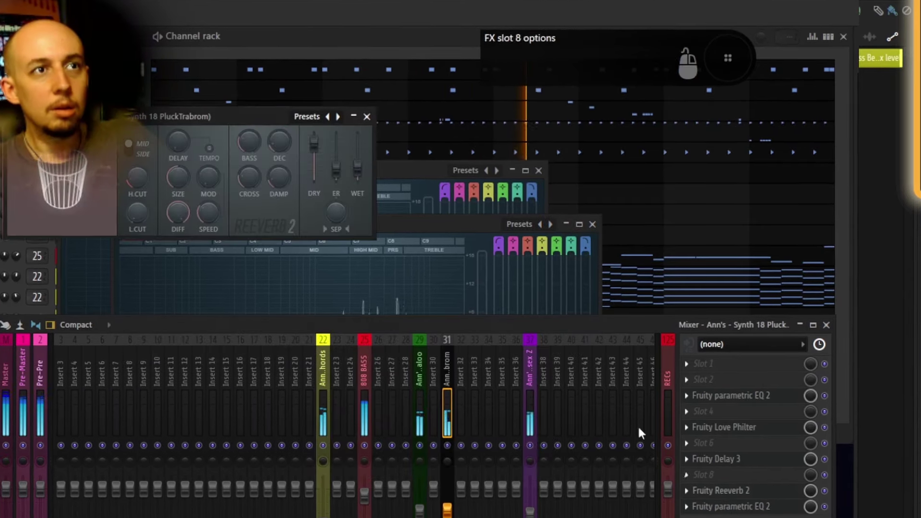
drag(359, 169, 358, 150)
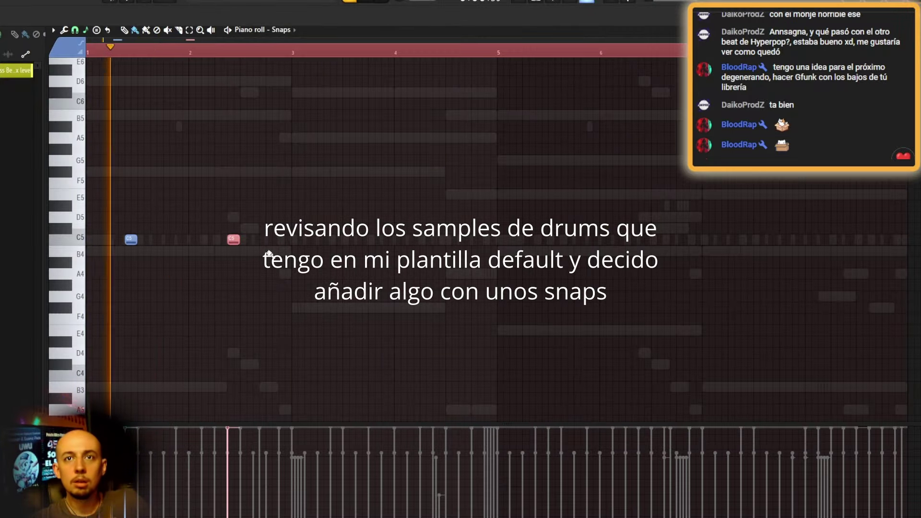
Add further C5 hits in bars 3, 5 and 6 of the Snaps piano roll
click(288, 206)
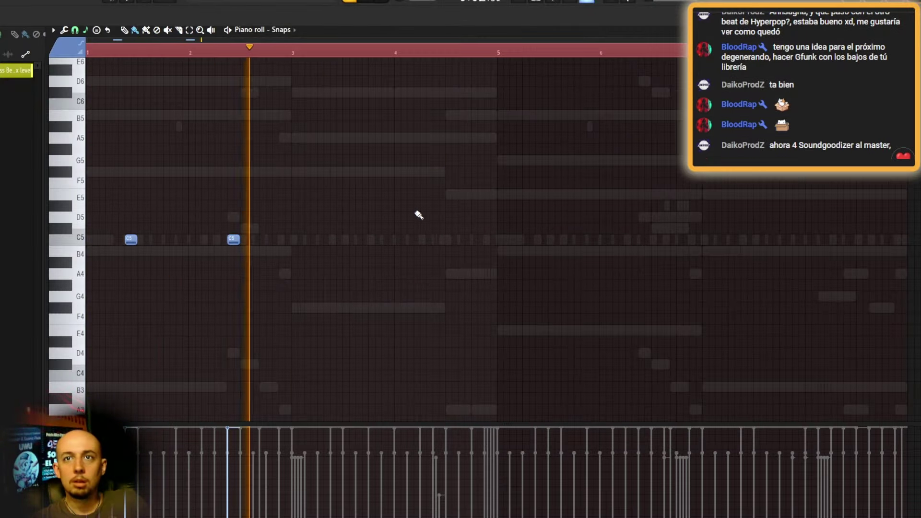
click(335, 239)
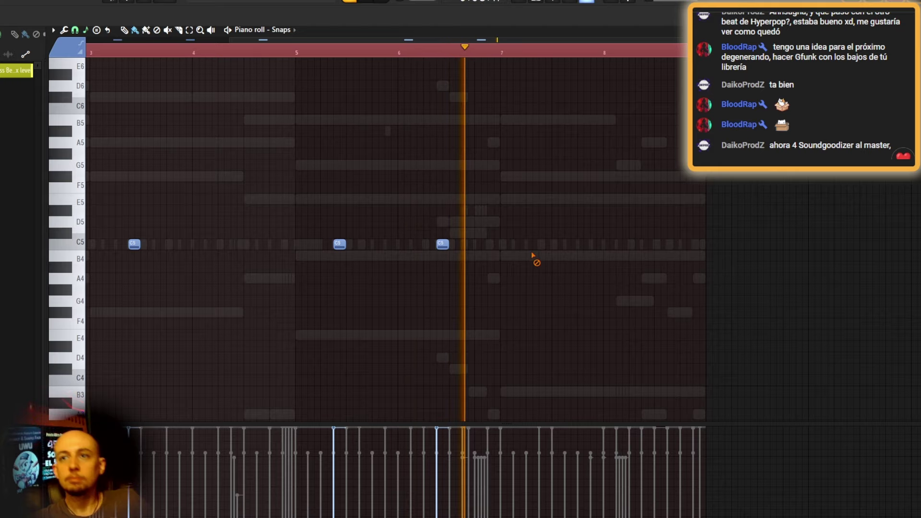
key(space)
scroll(498, 55, down, 3)
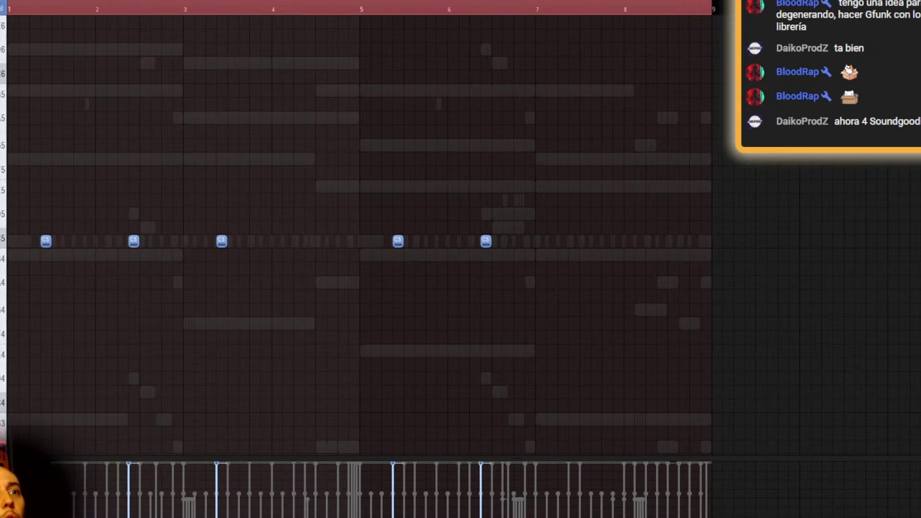
Add Soundgoodizer to the Synth4Chords mixer track and shape the track's last Fruity parametric EQ 2 with a high pass and a band 4 boost
key(F9)
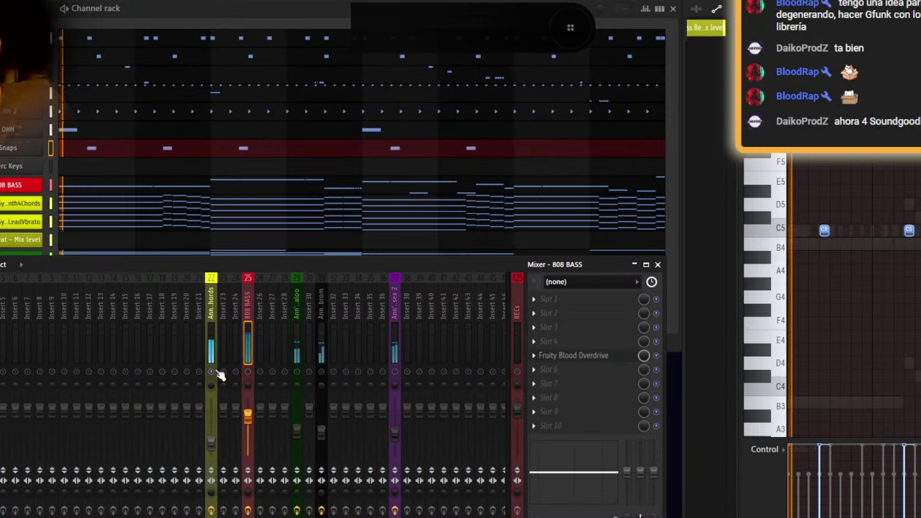
key(space)
click(214, 329)
key(F8)
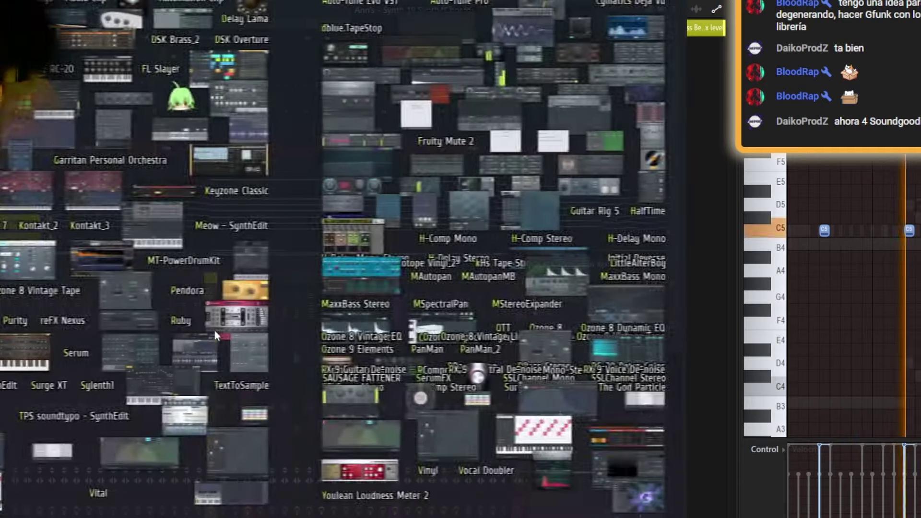
drag(470, 382, 563, 360)
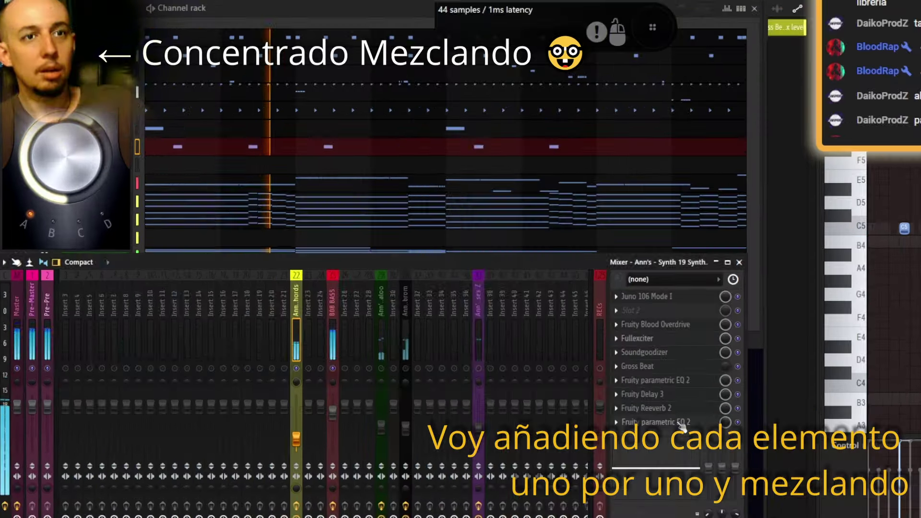
click(552, 362)
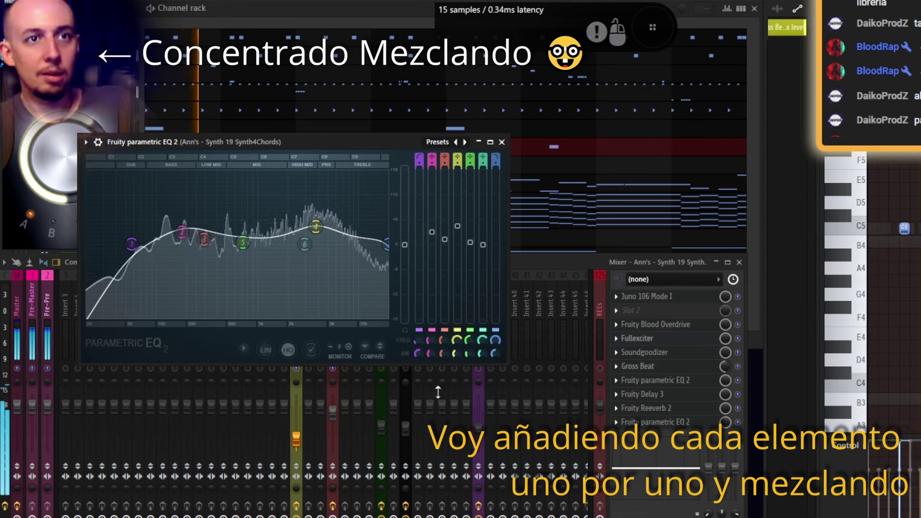
click(311, 444)
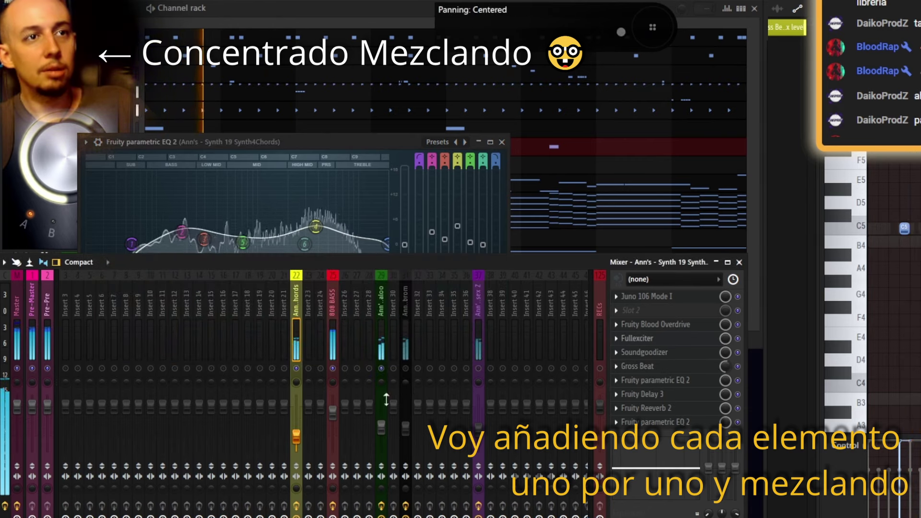
In the last Synbaloo EQ, cut band 5 to -12.4 dB at 873 Hz and move band 4 up to boost the high mids
click(383, 351)
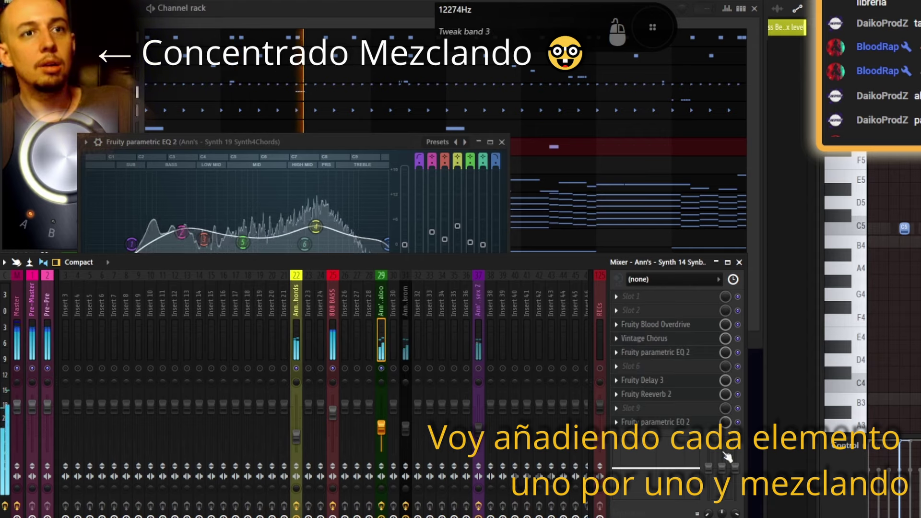
click(675, 423)
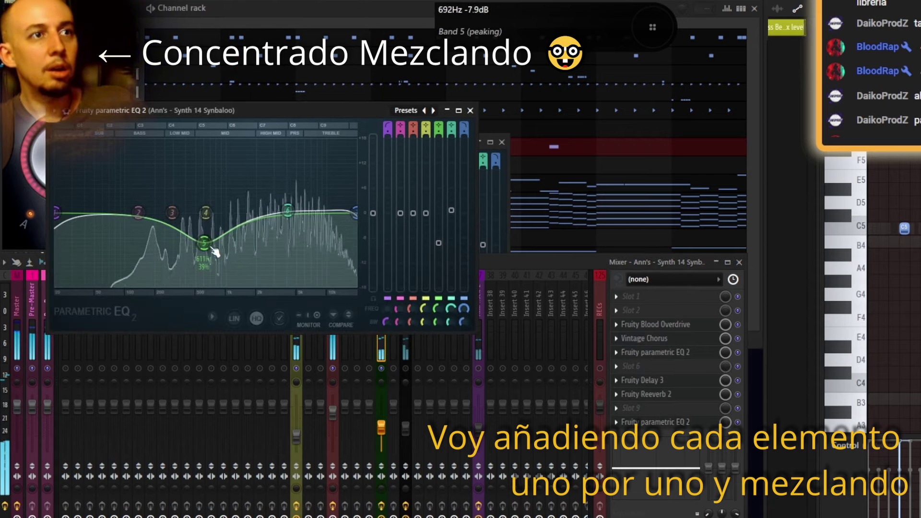
drag(211, 247, 206, 259)
drag(205, 212, 292, 199)
mouse_move(207, 259)
mouse_down()
mouse_move(252, 235)
mouse_move(220, 263)
mouse_up()
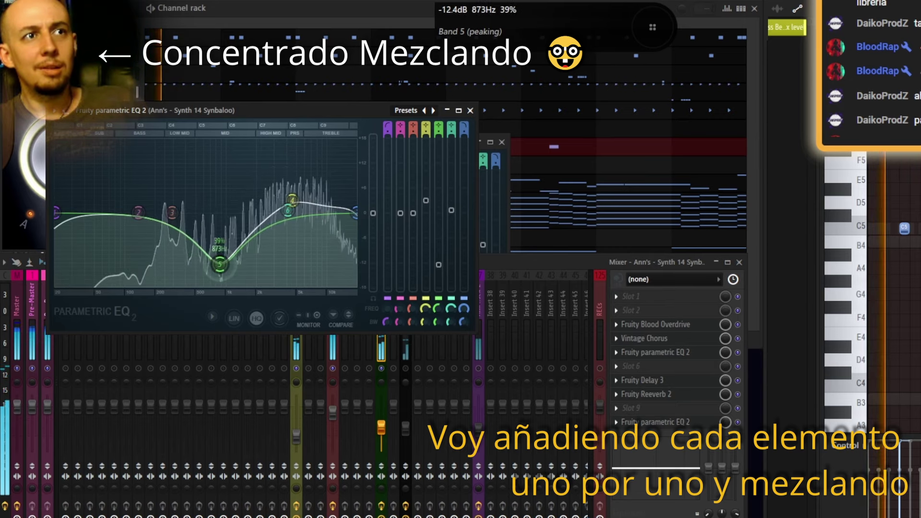
Lower the Synbaloo mixer track's volume slightly and raise the high pass in its last EQ
click(668, 399)
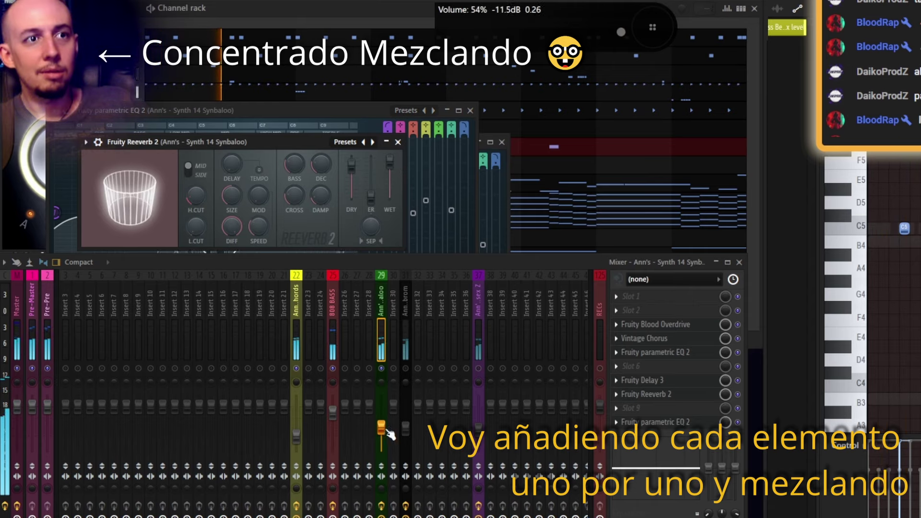
click(48, 211)
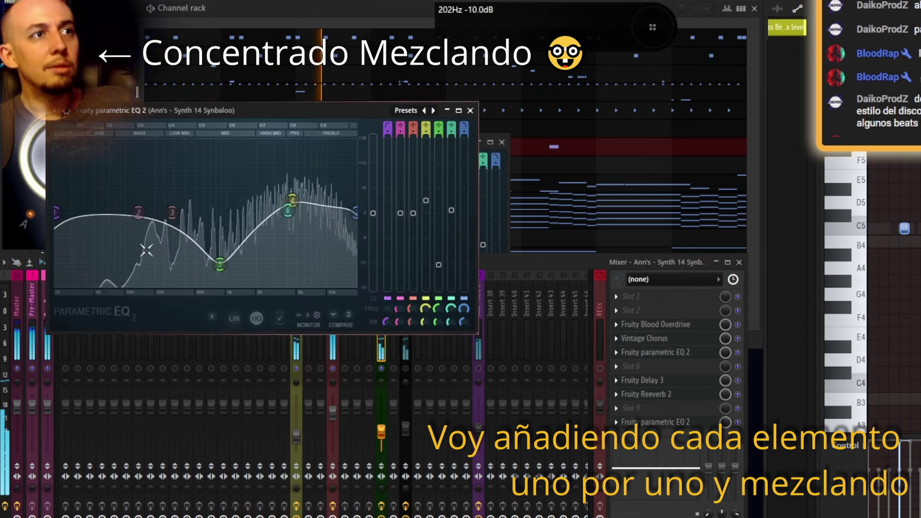
drag(59, 212, 159, 212)
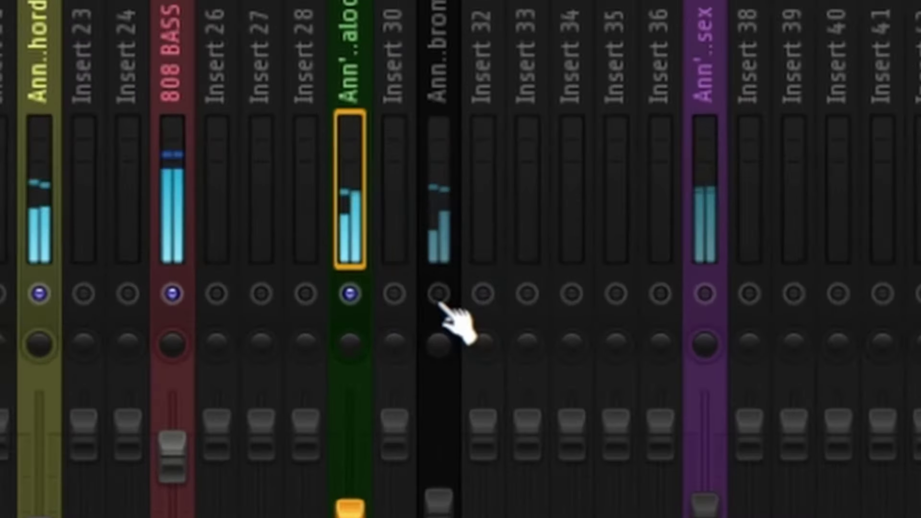
Unmute the PluckTrabrom mixer track and open its channel
click(405, 367)
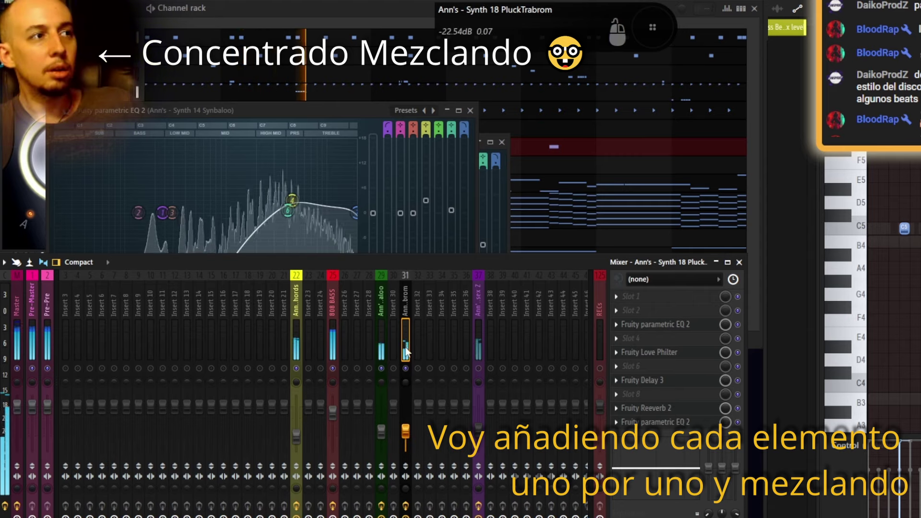
click(309, 24)
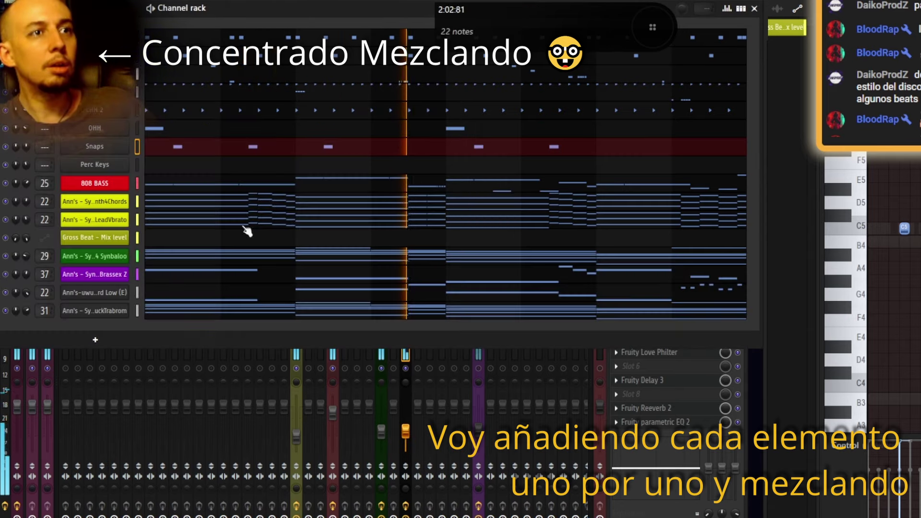
click(113, 312)
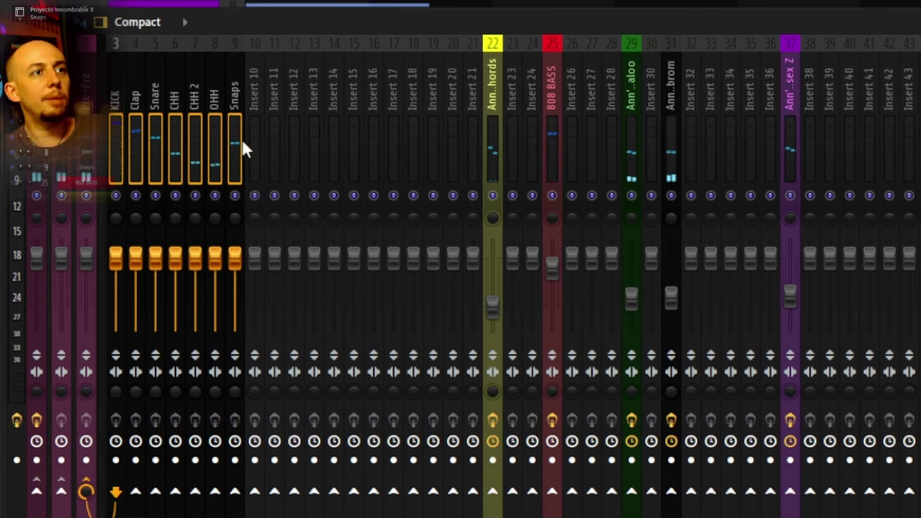
Route the drum mixer tracks from KICK to Snaps only to insert 10 and name that insert DRUMBUS
key(ctrl+l)
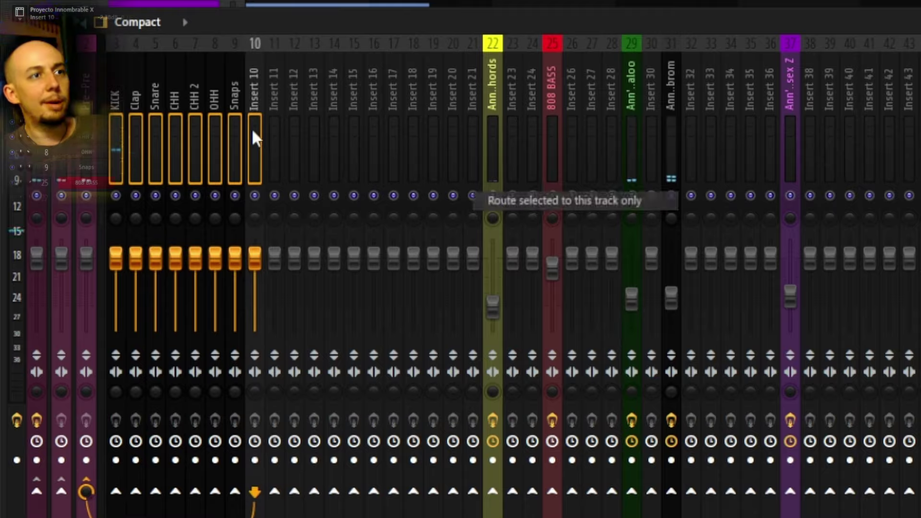
key(F2)
text(DRUMBUS)
key(Return)
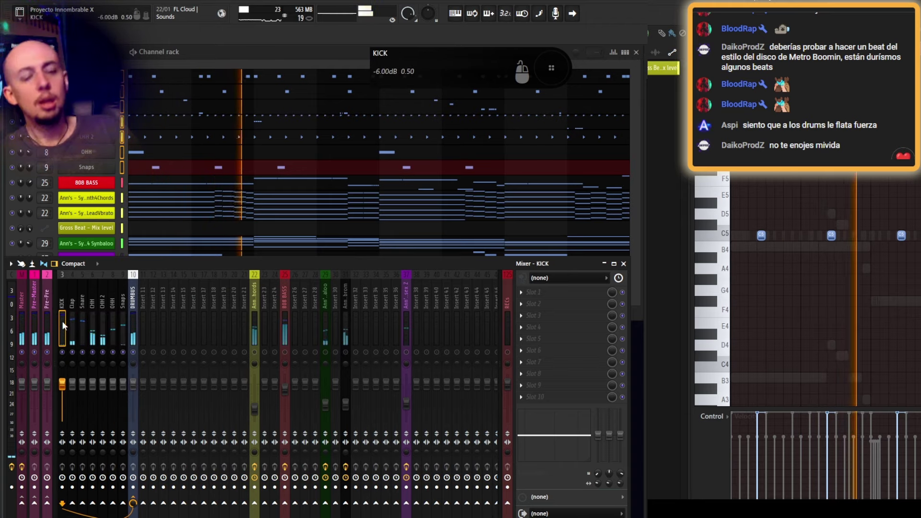
Add Transient Processor to the KICK track, try a higher Drive before reducing it again, and set Attack to 68%
key(F8)
text(tr)
click(373, 382)
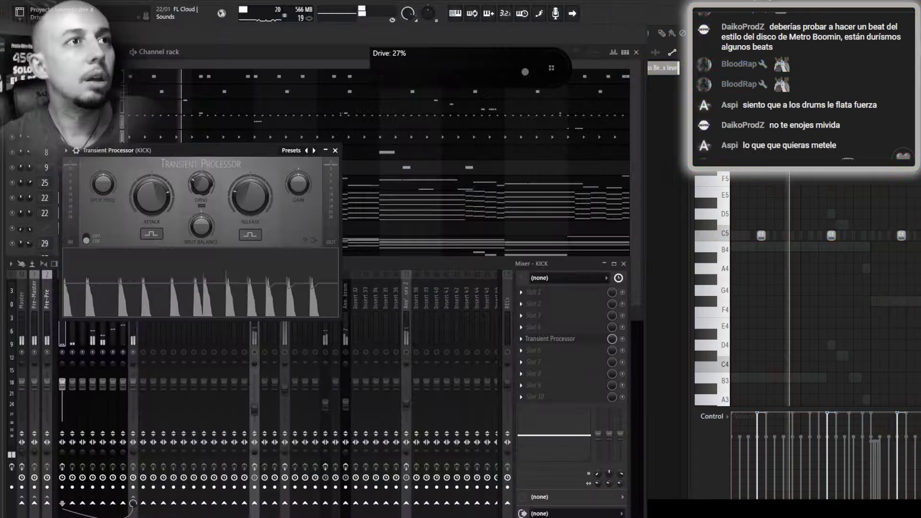
scroll(202, 180, up, 12)
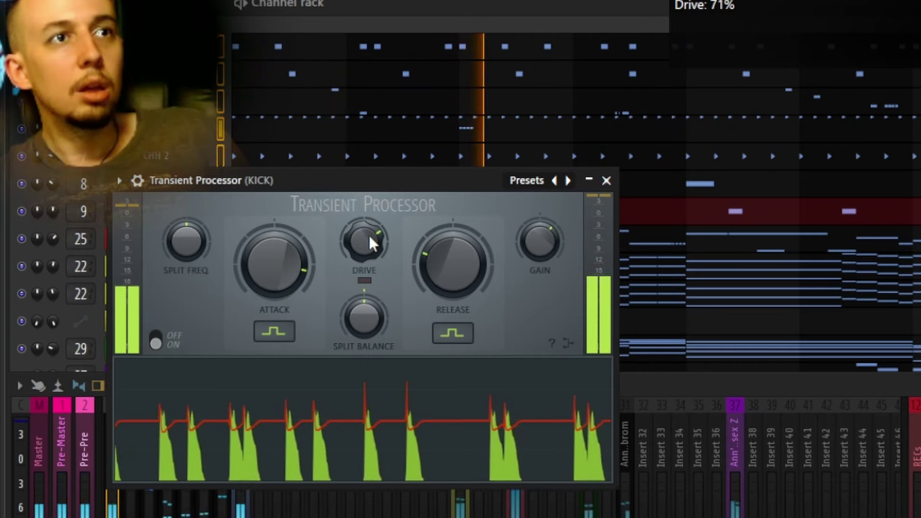
scroll(368, 235, down, 10)
scroll(286, 264, down, 8)
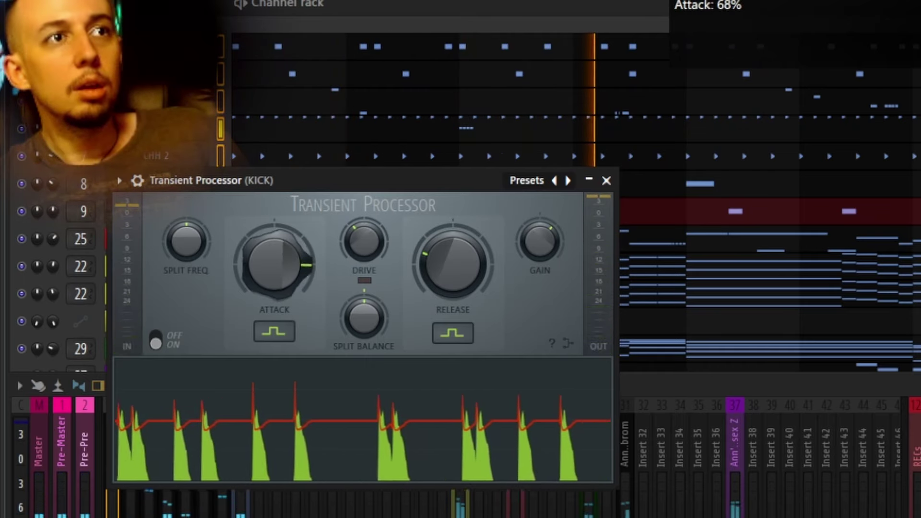
Add the Kick Comp 02 Bueno (01 Arreglado) compressor preset to DRUMBUS and adjust its soft saturation threshold
key(F8)
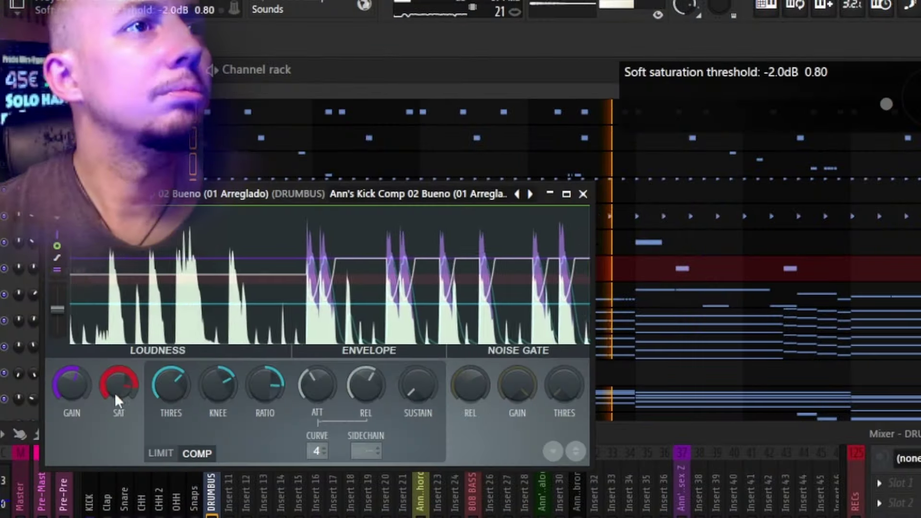
drag(117, 401, 118, 410)
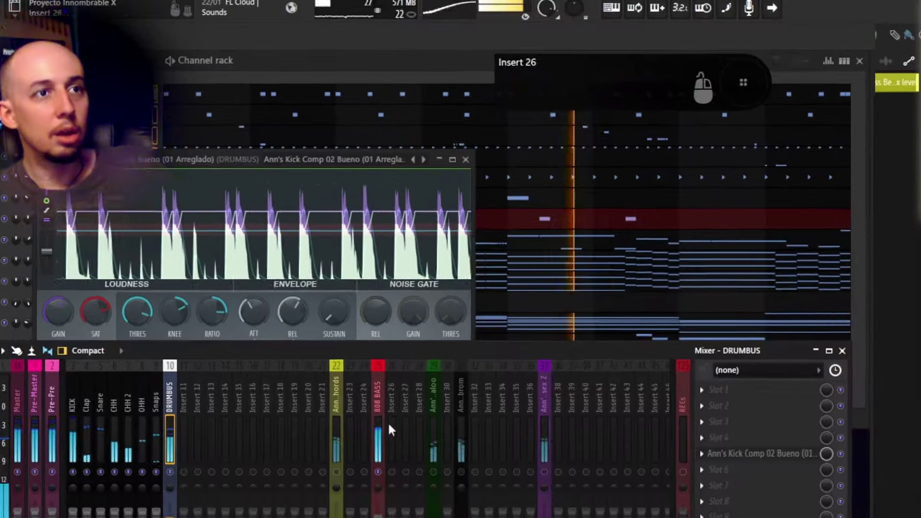
Adjust the Fruity Blood Overdrive pre amp on 808 BASS and boost EQ band 3 by about 9.2 dB near 87 Hz
click(284, 335)
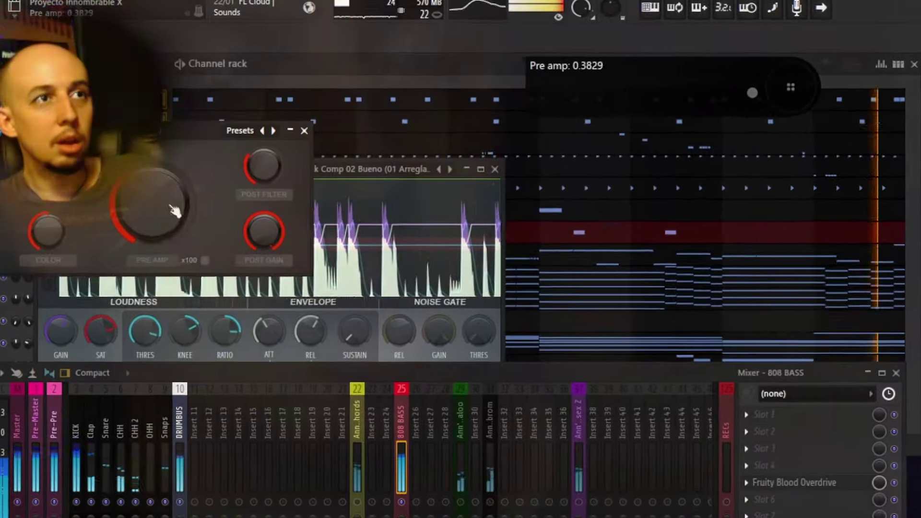
drag(122, 209, 127, 182)
drag(169, 235, 107, 244)
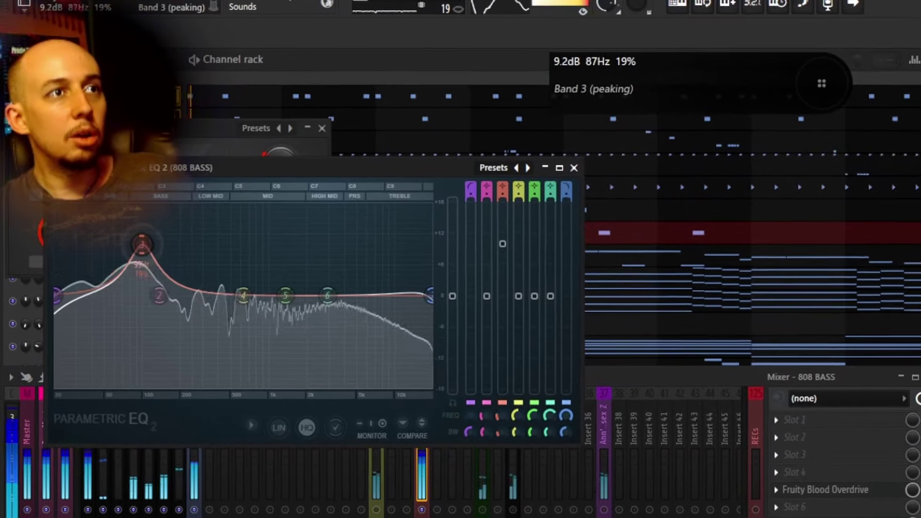
drag(116, 281, 149, 303)
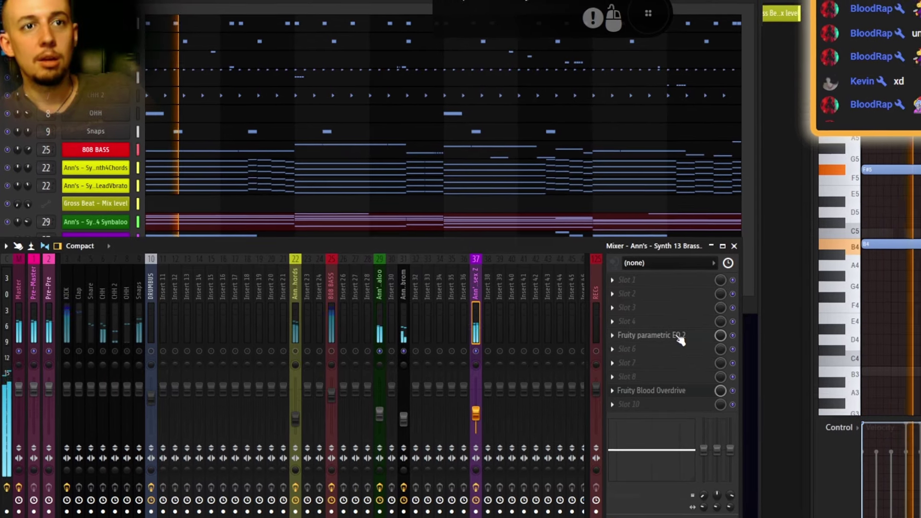
Check the EQ on the Brassex Z track and raise its Fruity Blood Overdrive pre amp
click(818, 226)
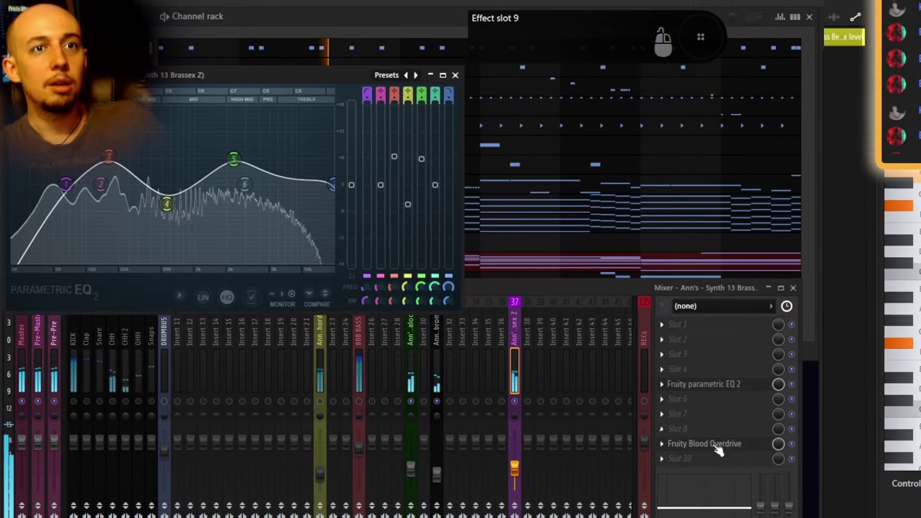
click(692, 412)
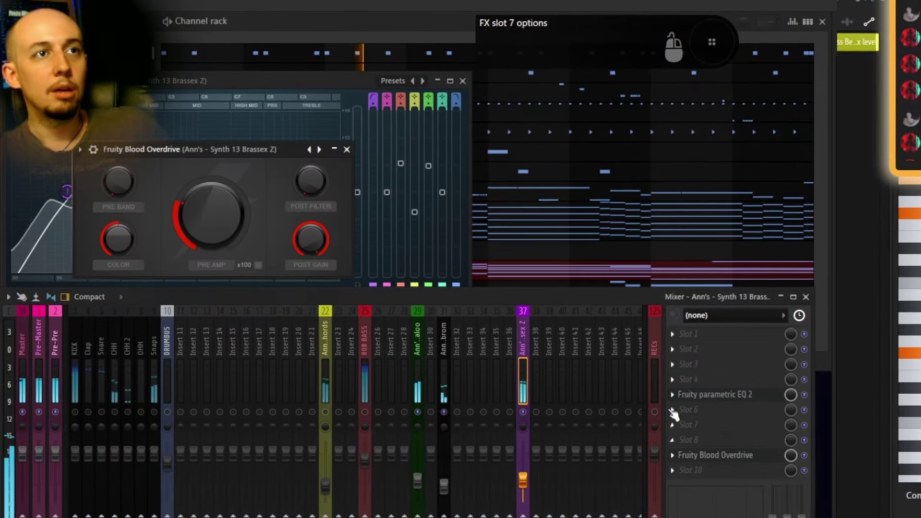
drag(245, 213, 245, 202)
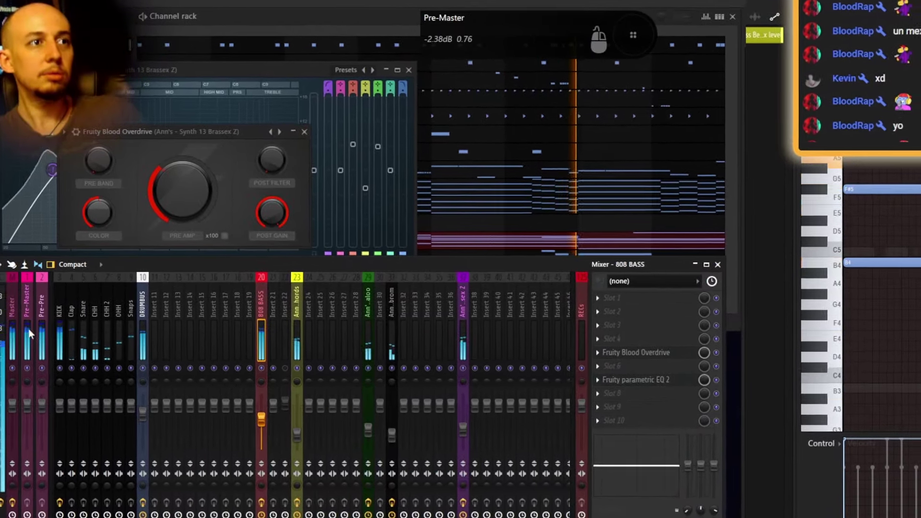
Add Soundgoodizer to the Pre-Pre mixer track
click(44, 331)
key(F8)
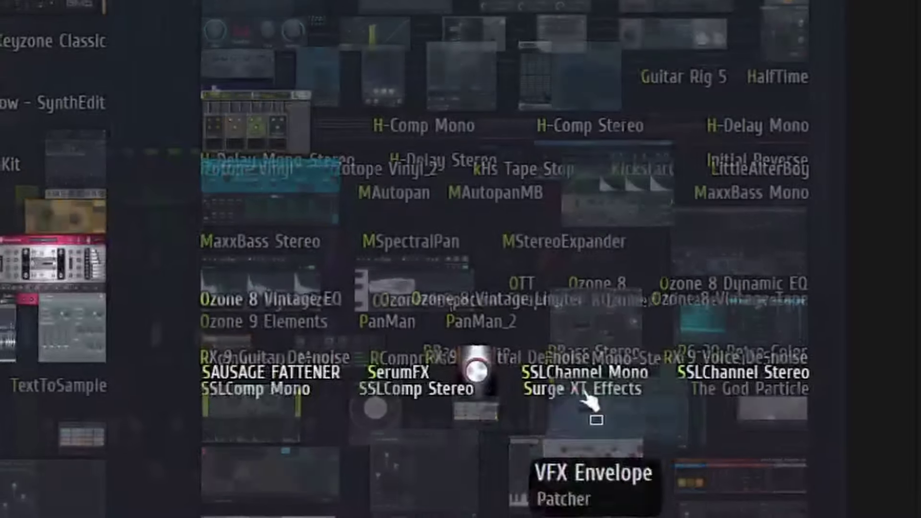
drag(489, 373, 673, 323)
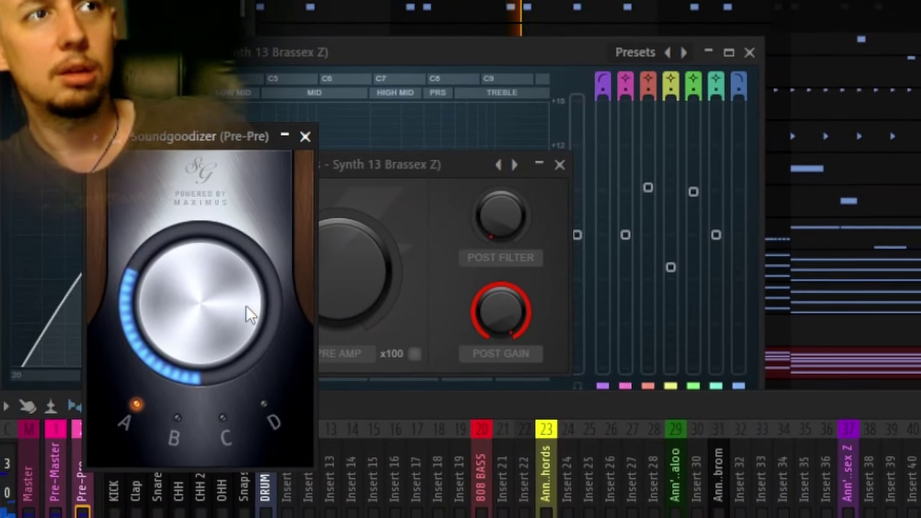